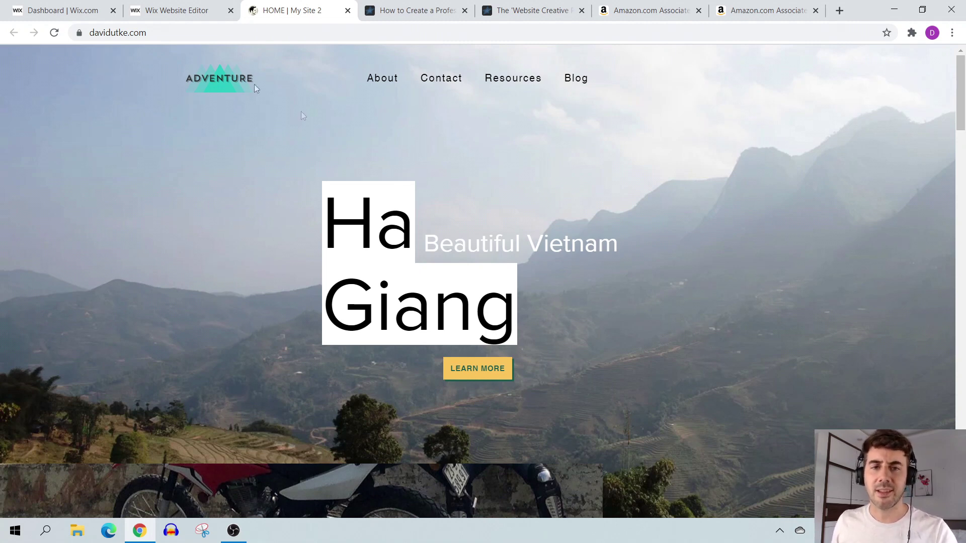
Leave the published Ha Giang home page and return to the site editor tab
click(194, 9)
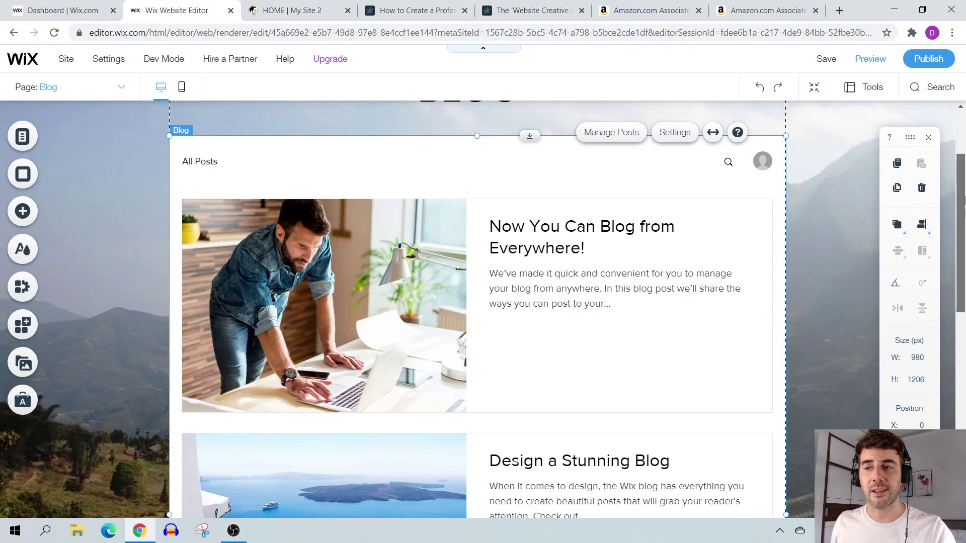
Browse the Blog elements in the Add panel and the site's list of pages
scroll(892, 238, up, 3)
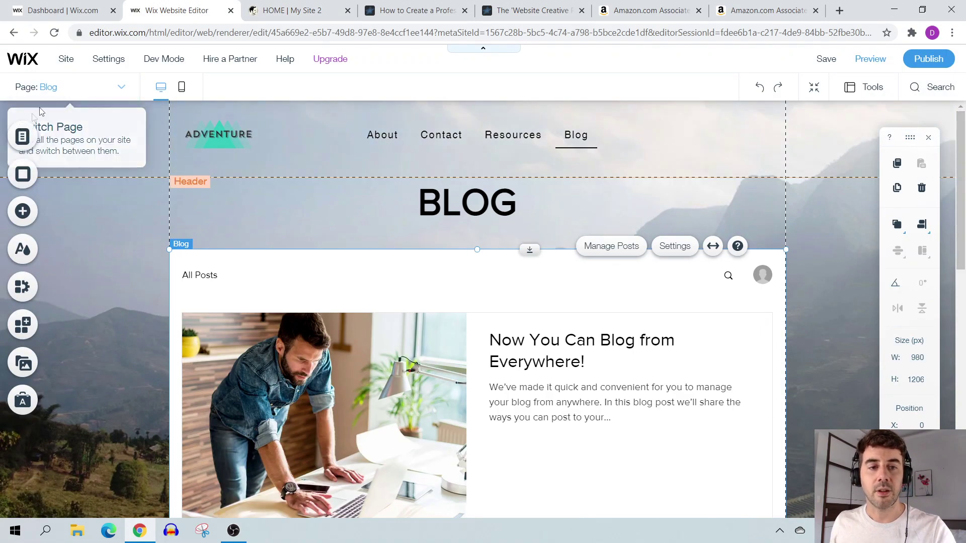
click(23, 212)
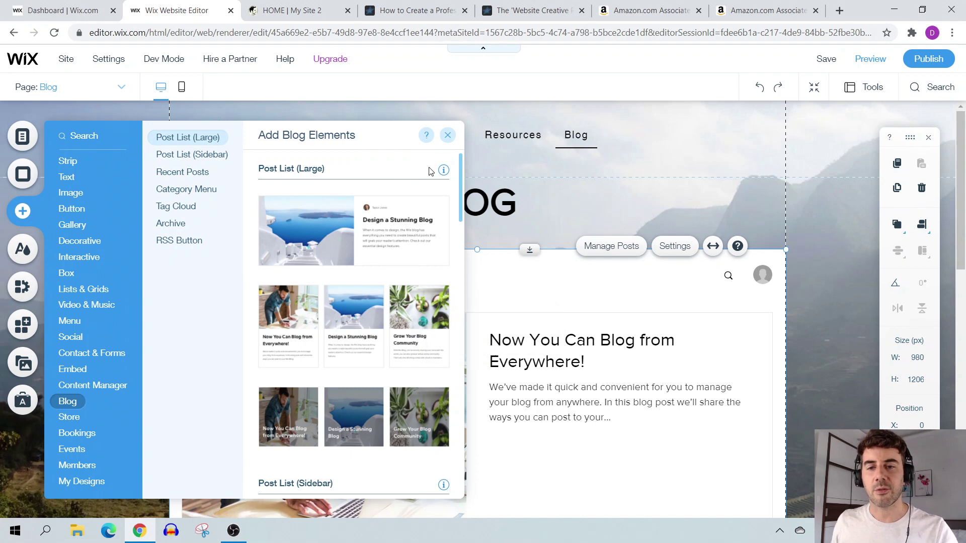
click(448, 135)
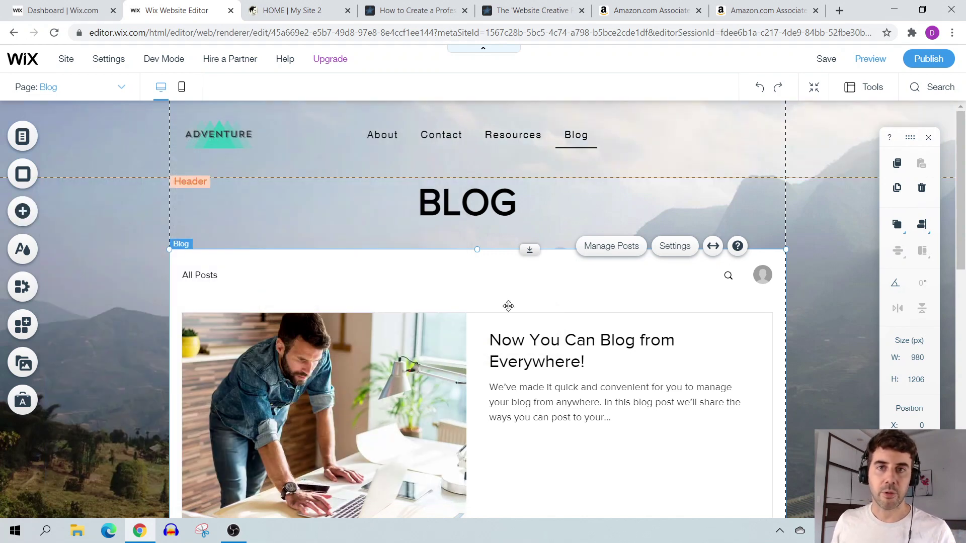
click(108, 90)
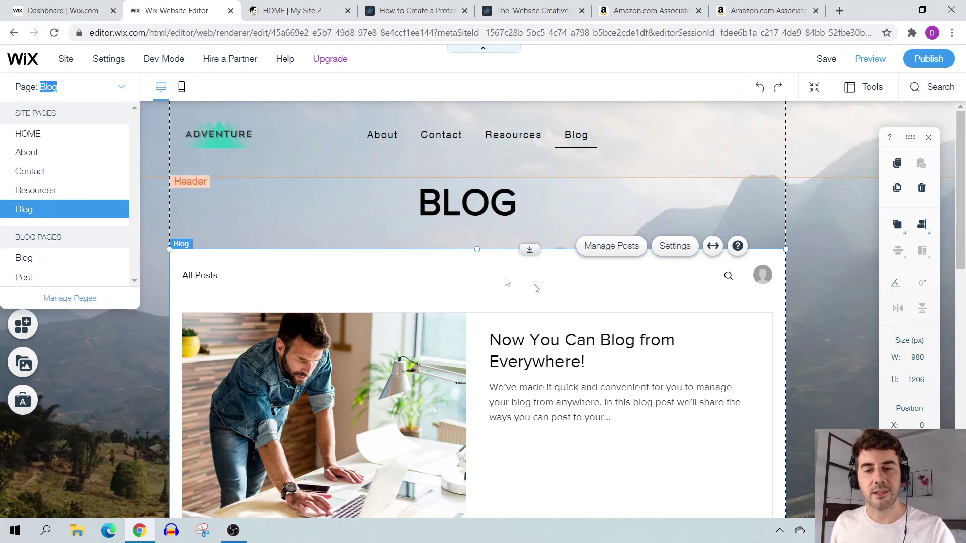
click(418, 288)
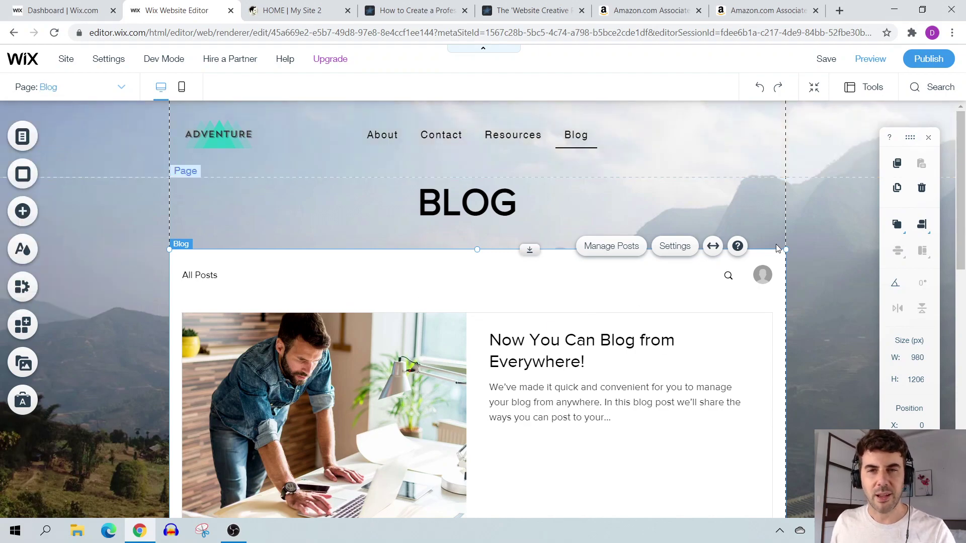
Nudge the Blog page's posts feed slightly right to X position 6
mouse_move(961, 151)
mouse_down()
mouse_move(962, 372)
mouse_move(962, 144)
mouse_up()
mouse_move(494, 286)
mouse_down()
mouse_move(494, 258)
mouse_move(495, 290)
mouse_up()
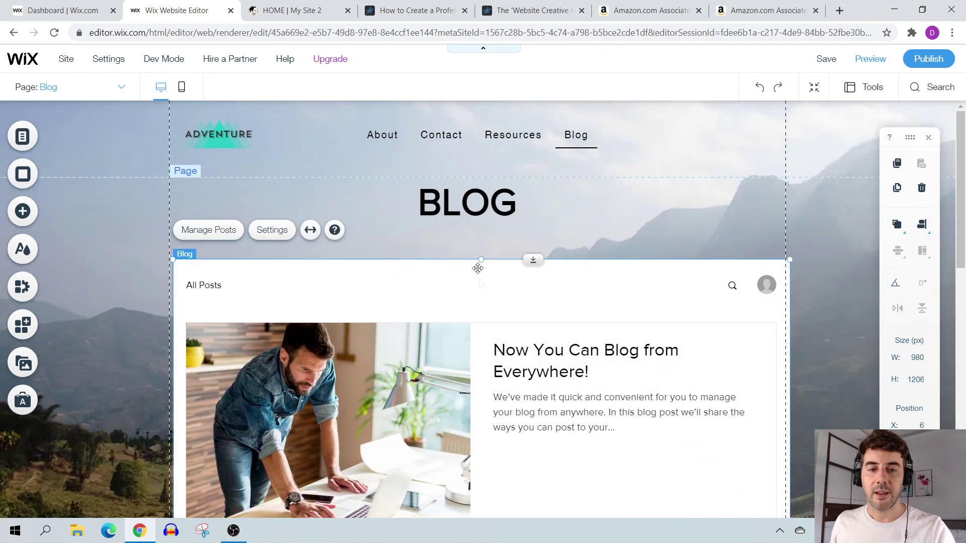
click(478, 208)
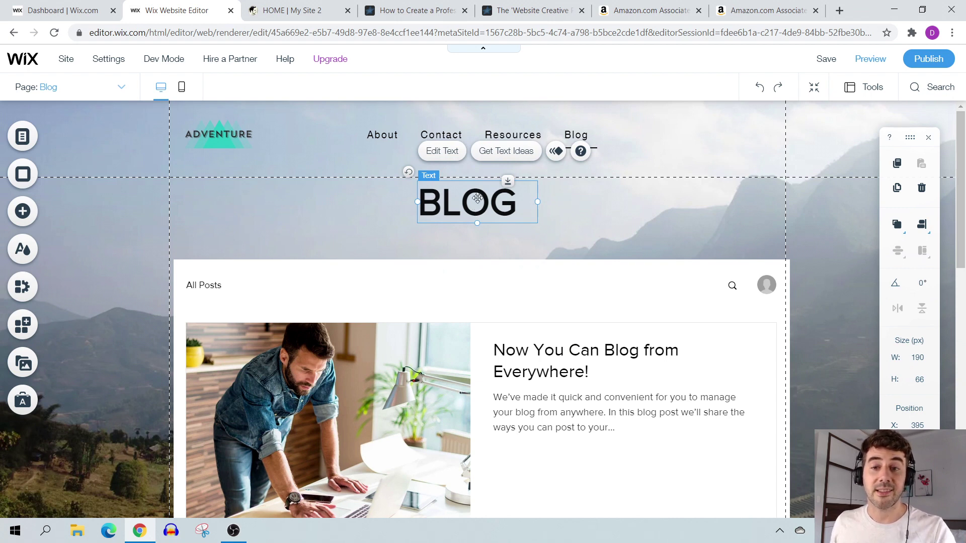
click(447, 155)
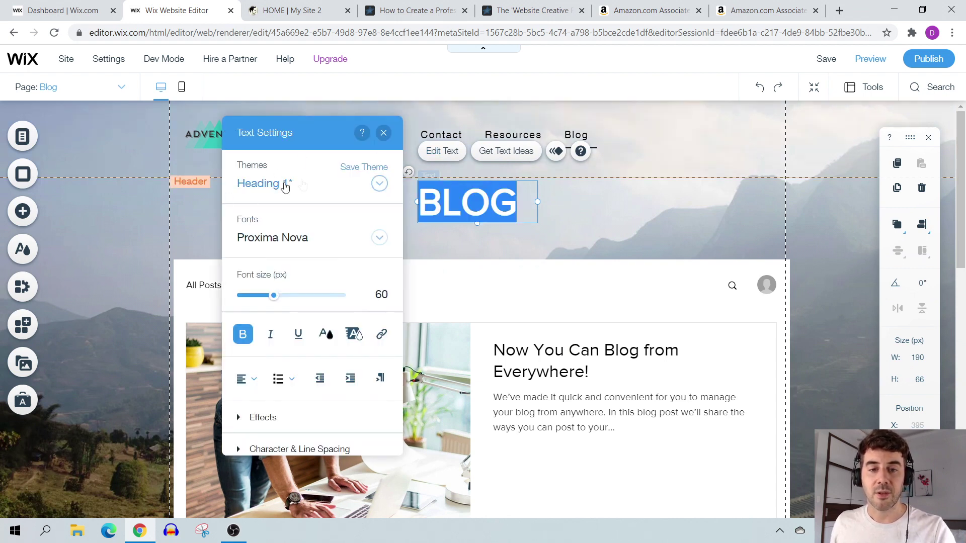
click(383, 133)
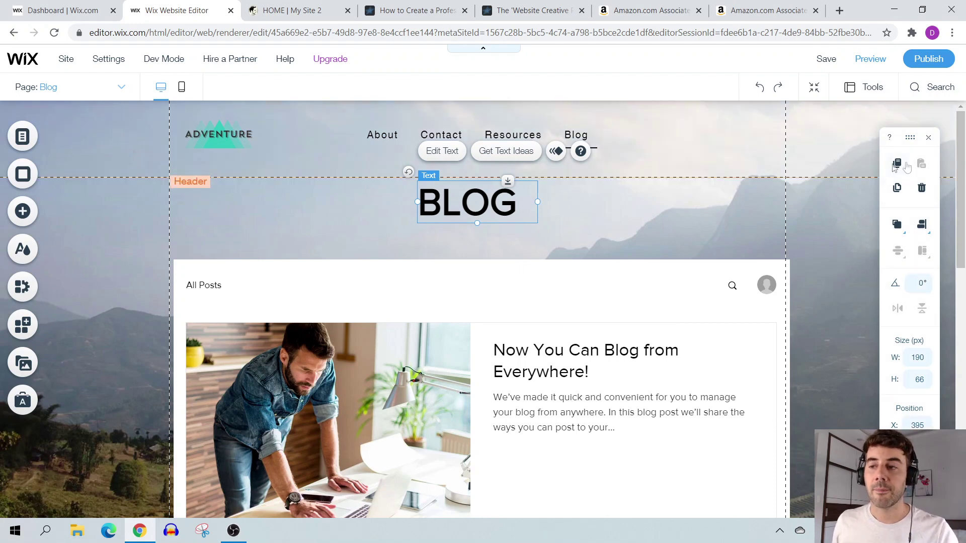
drag(961, 162, 963, 259)
scroll(652, 166, up, 3)
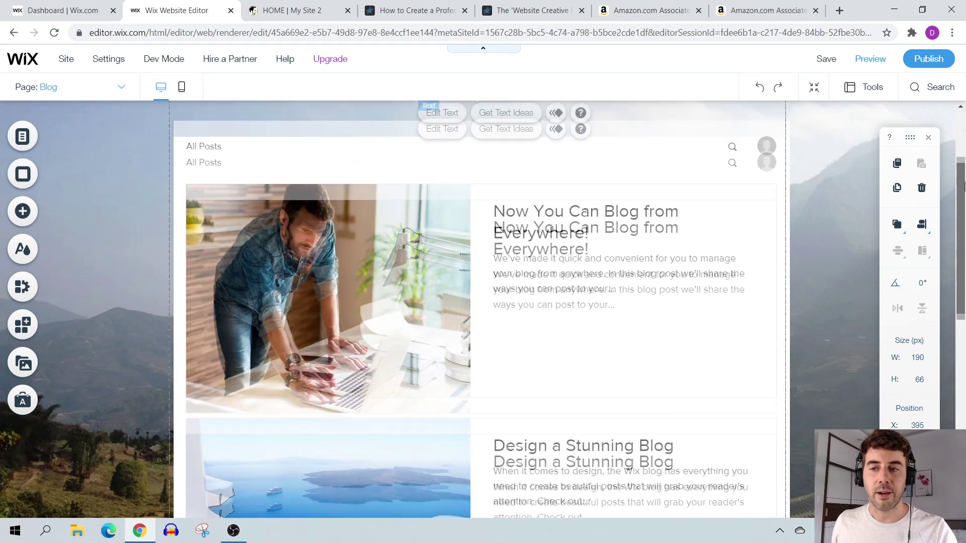
click(634, 188)
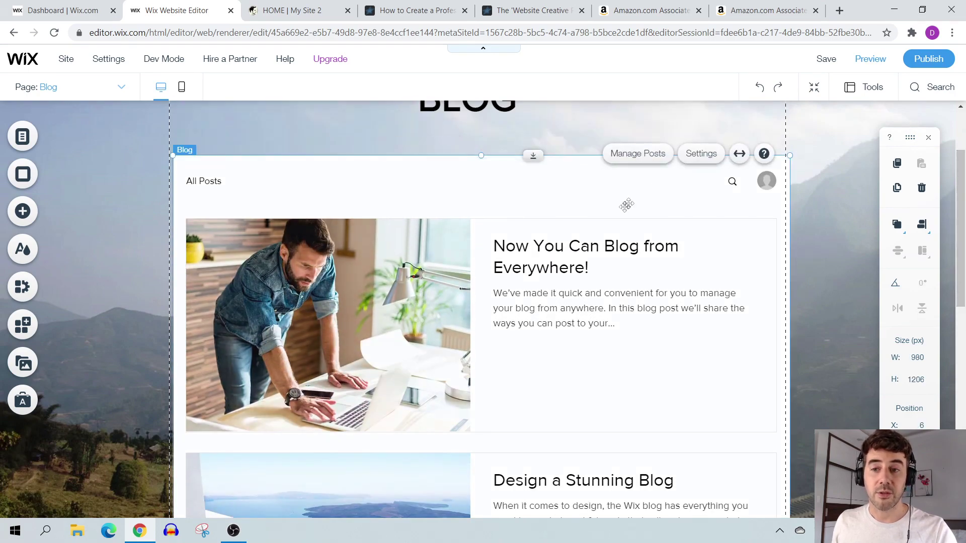
click(698, 156)
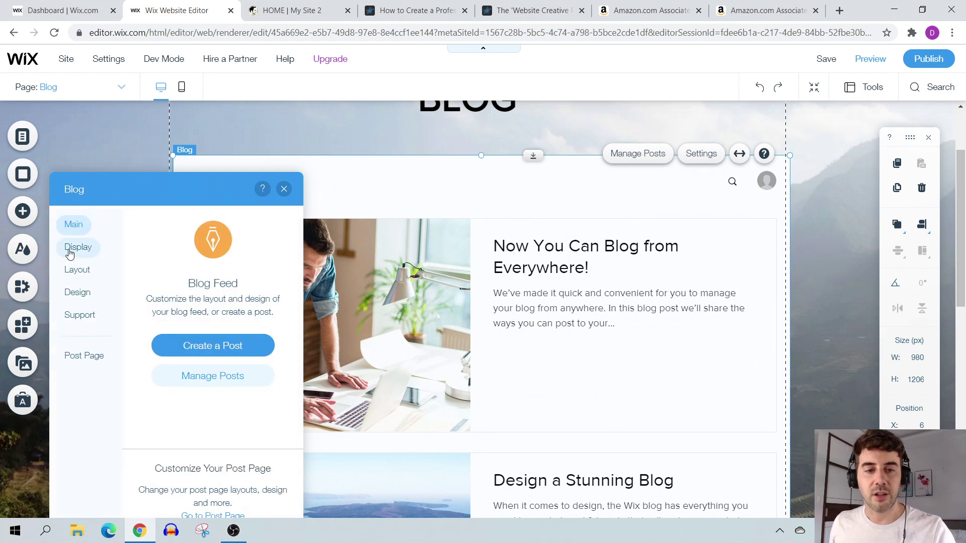
click(70, 252)
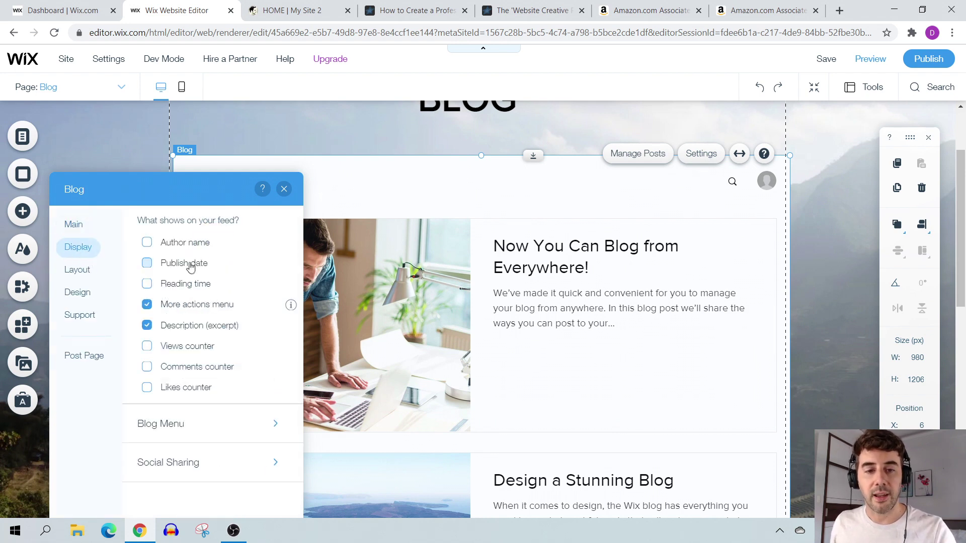
click(284, 189)
click(410, 10)
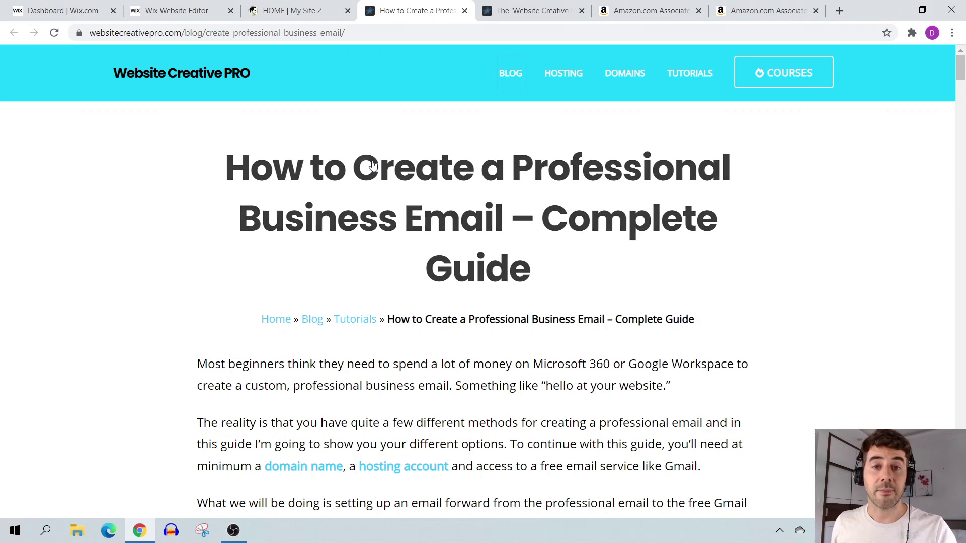
click(170, 10)
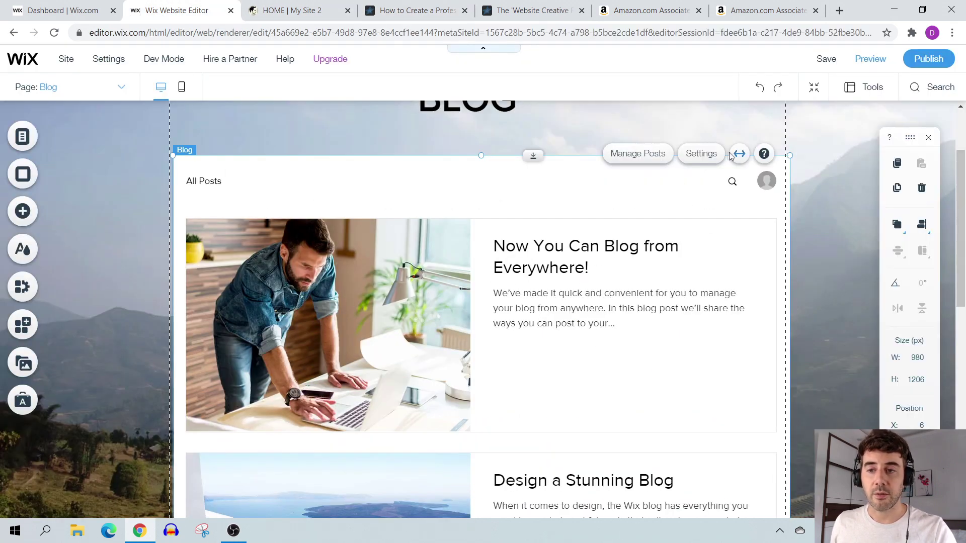
click(702, 154)
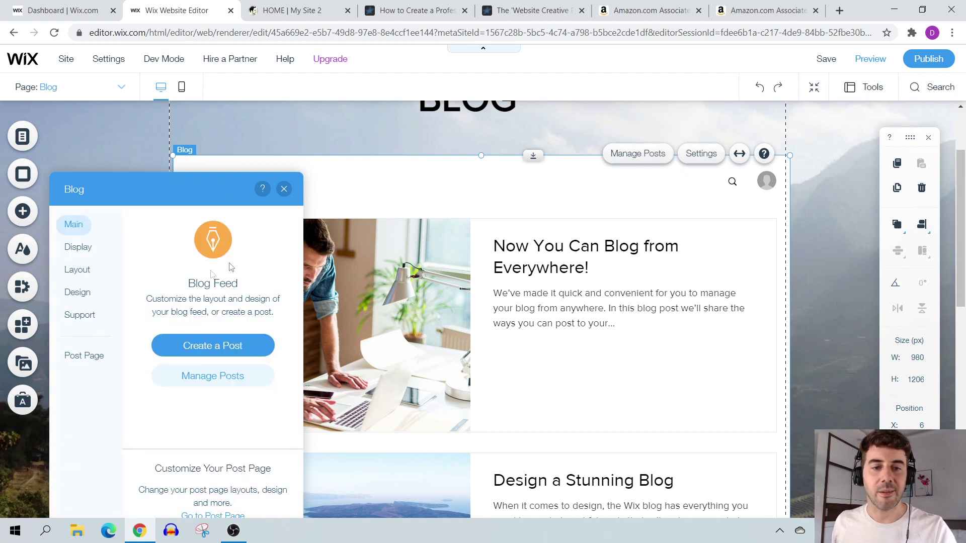
click(78, 271)
scroll(196, 306, down, 3)
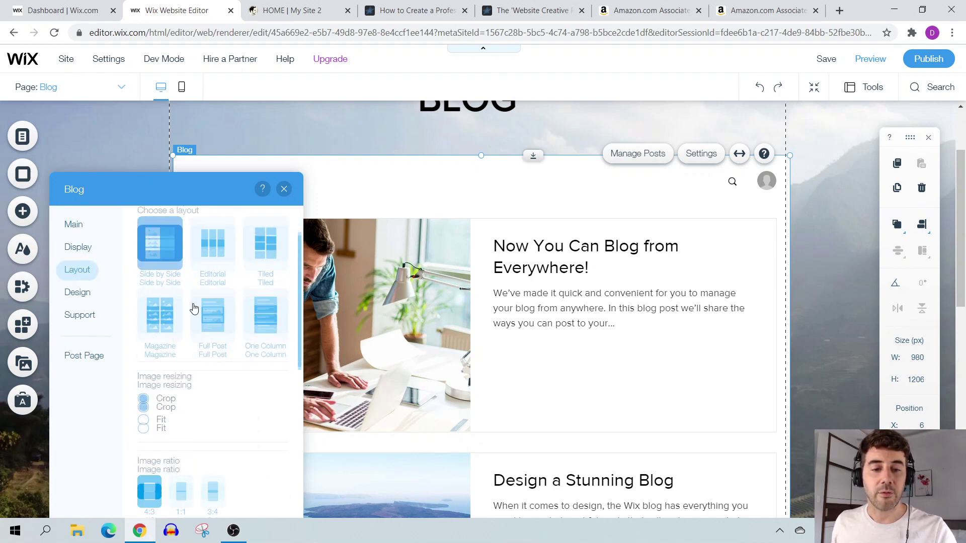
scroll(199, 297, down, 5)
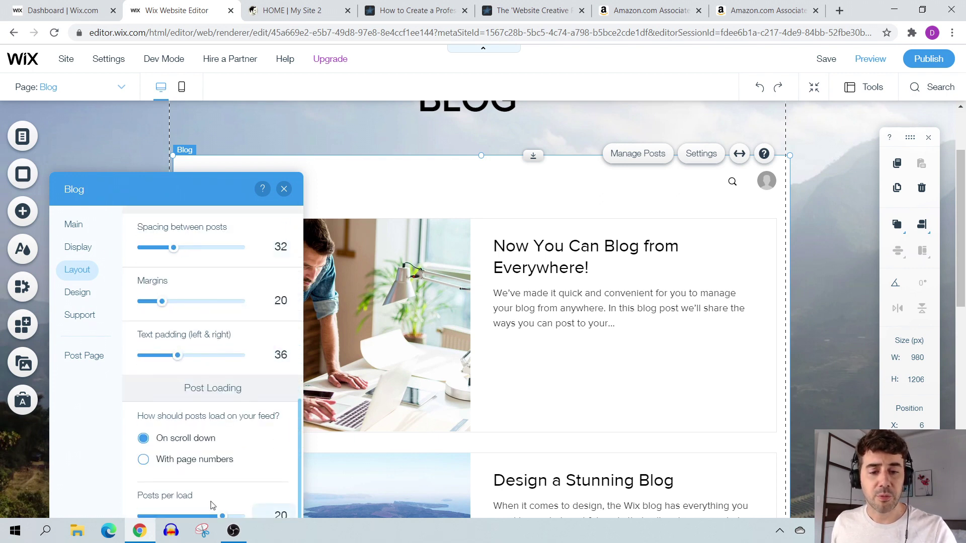
click(78, 293)
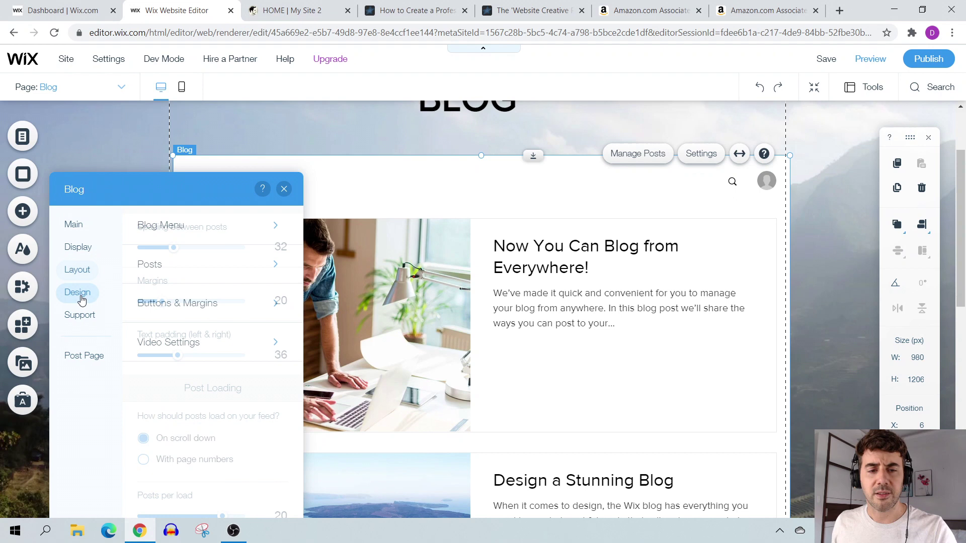
click(81, 250)
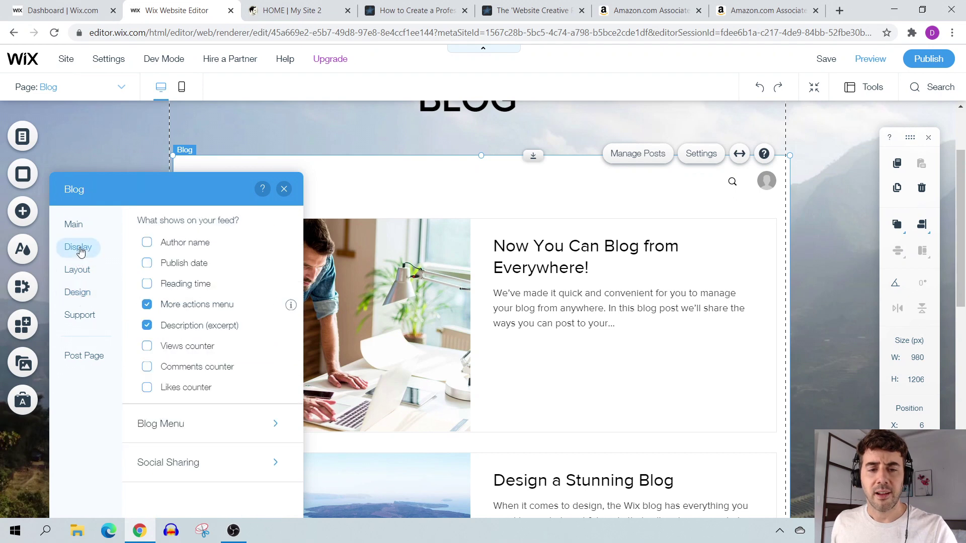
click(284, 189)
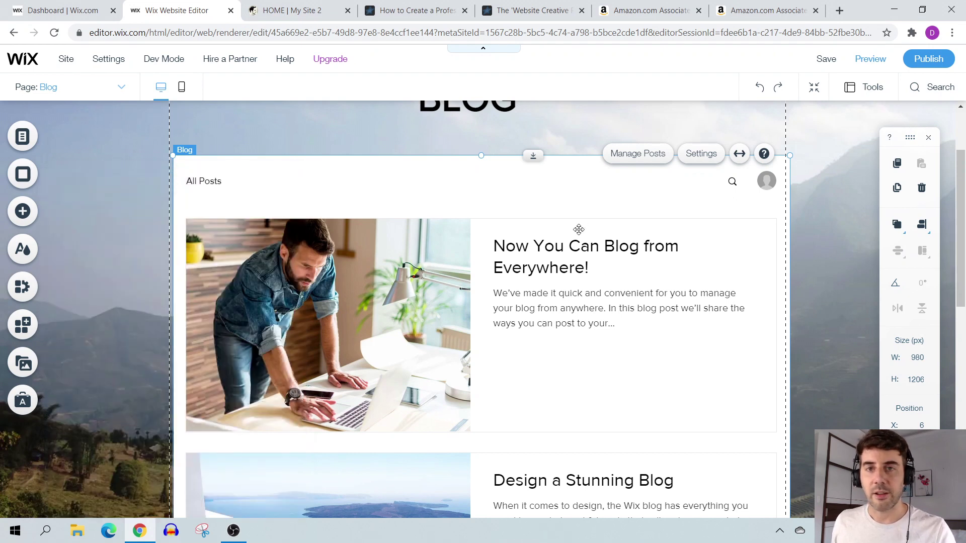
drag(962, 233, 965, 371)
drag(965, 328, 964, 302)
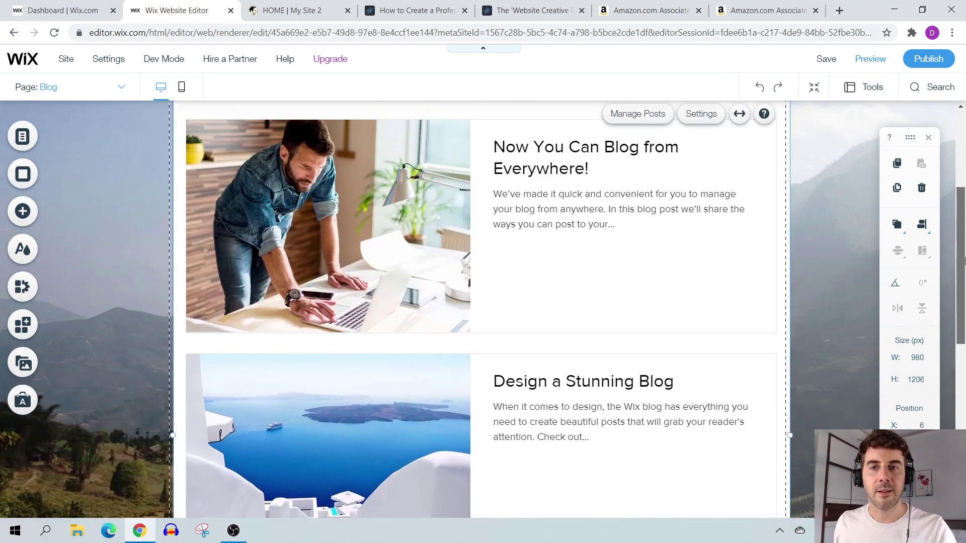
click(417, 10)
Scroll through the Website Creative PRO blog listing, then return to the top of the editor's Blog page
click(546, 5)
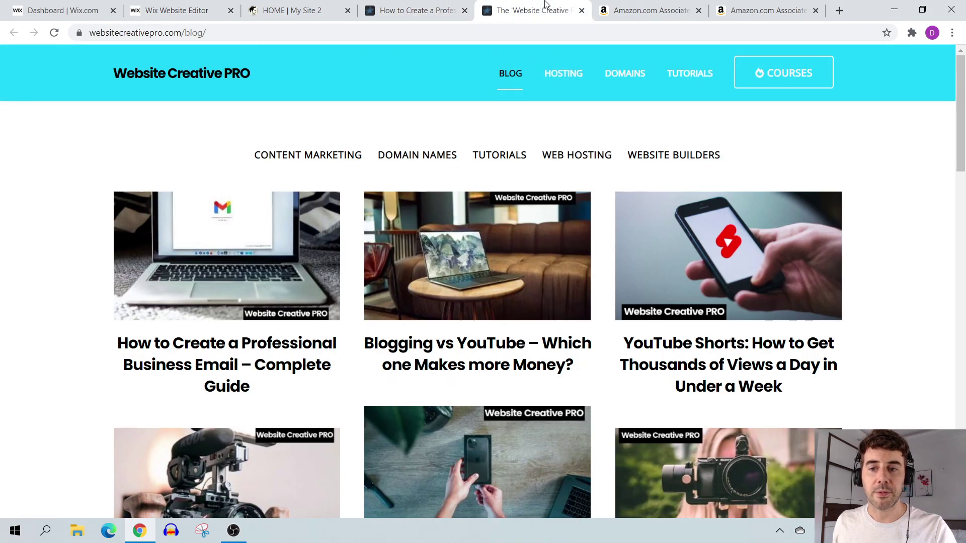
drag(965, 116, 964, 468)
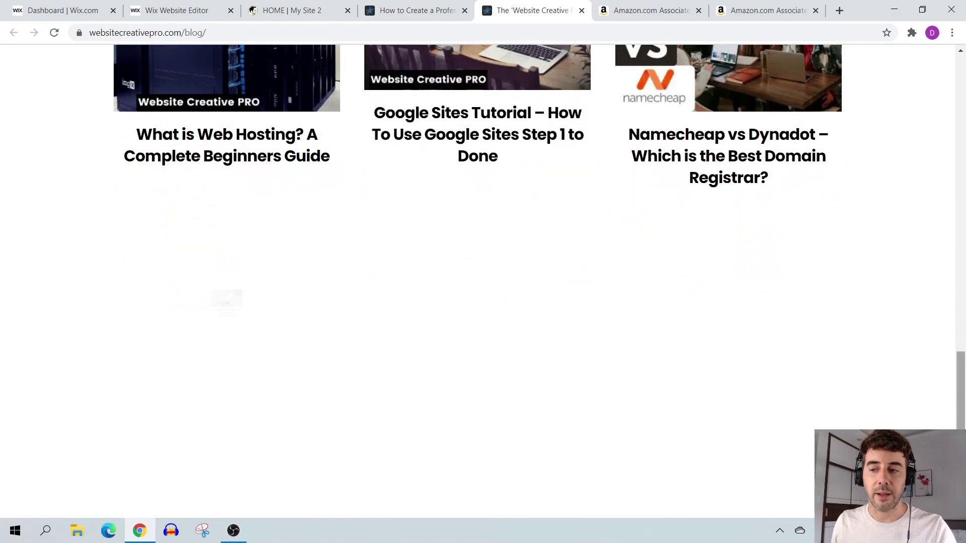
drag(964, 361, 965, 56)
click(327, 11)
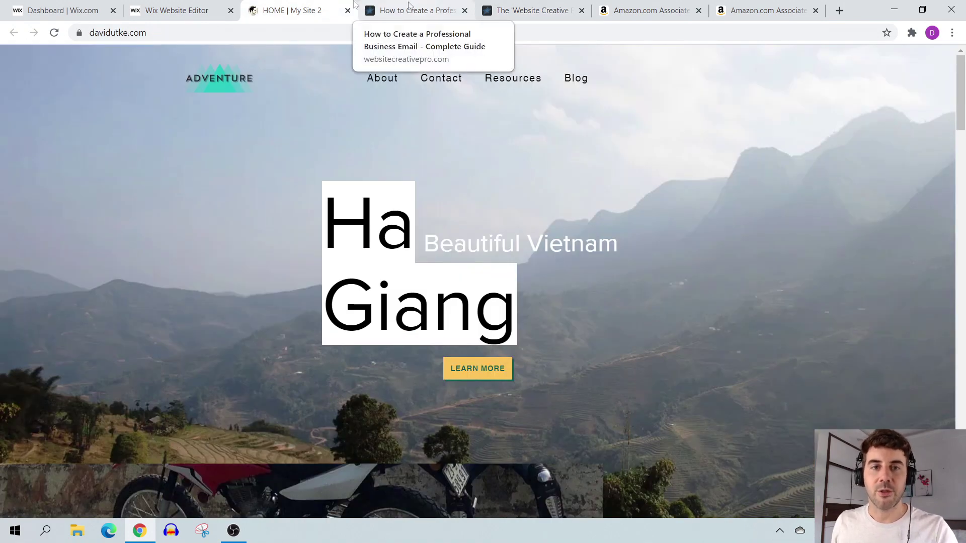
click(172, 10)
drag(963, 321, 963, 244)
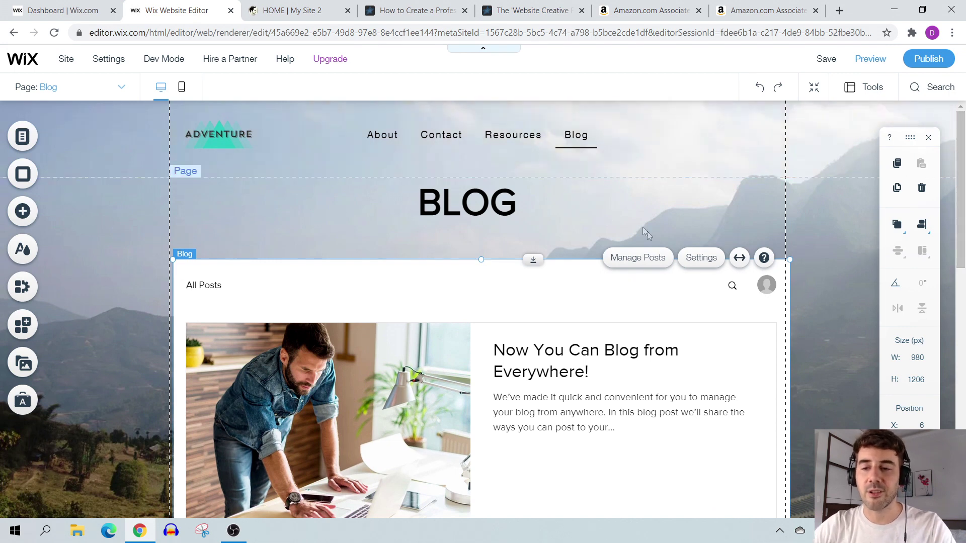
Glance at the blog post manager, then move to the Wix dashboard tab
click(651, 257)
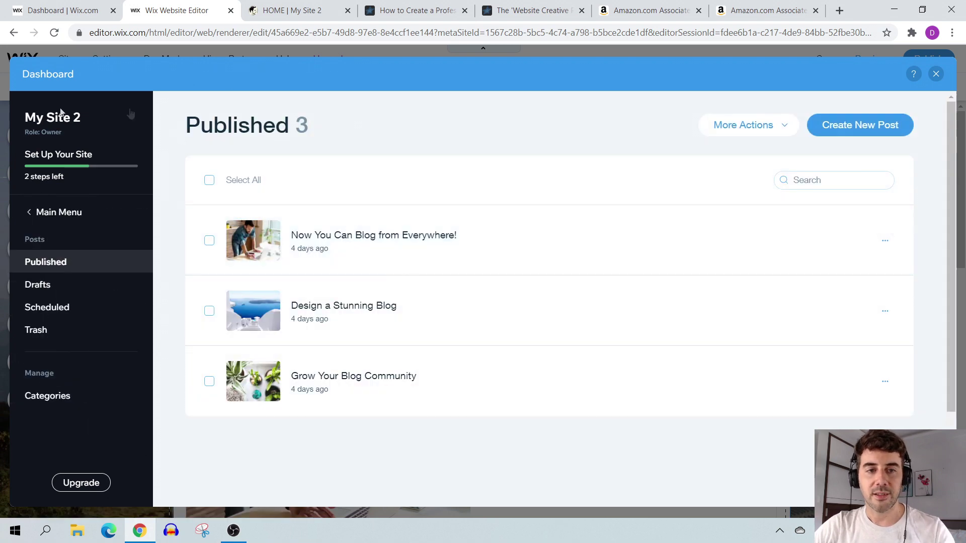
click(936, 74)
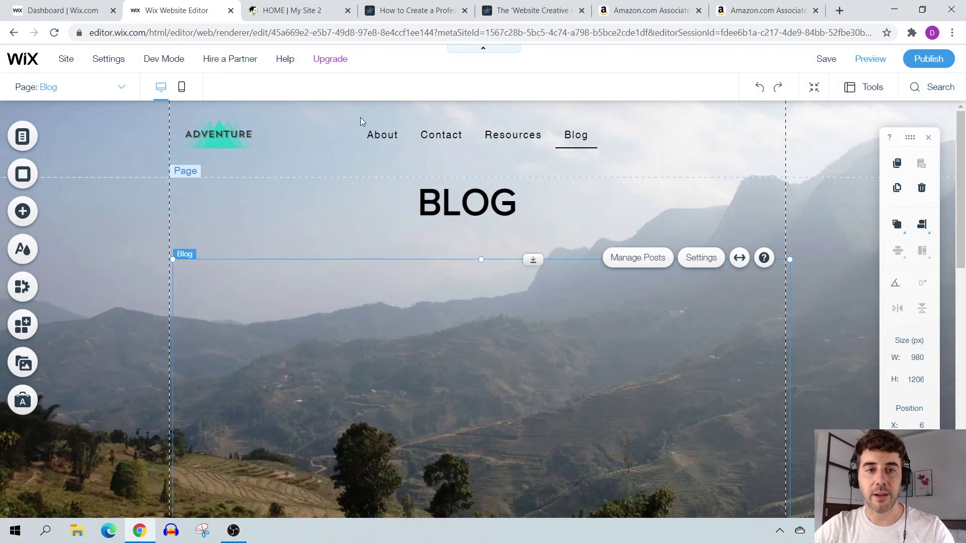
click(86, 5)
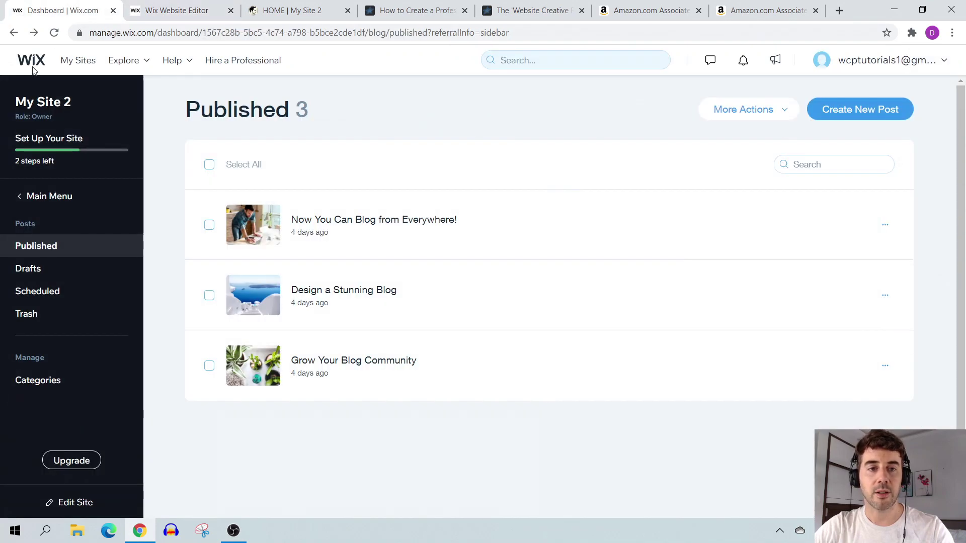
From the dashboard home, open the Blog's published posts and create a new post
click(14, 33)
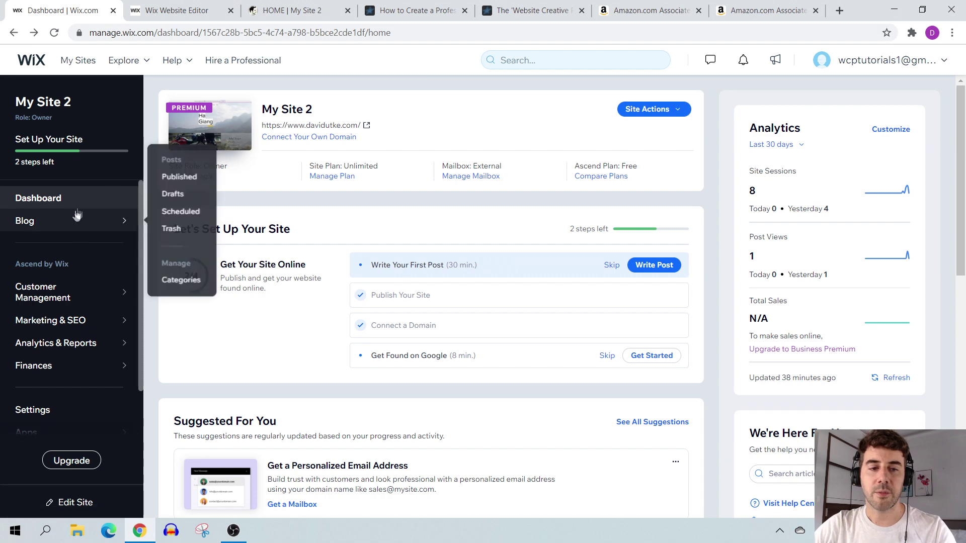
click(58, 226)
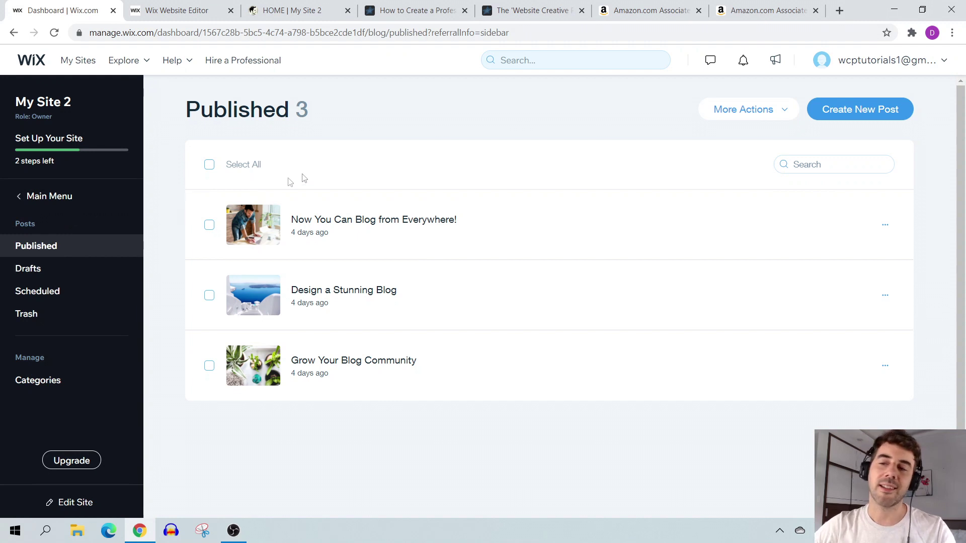
click(856, 119)
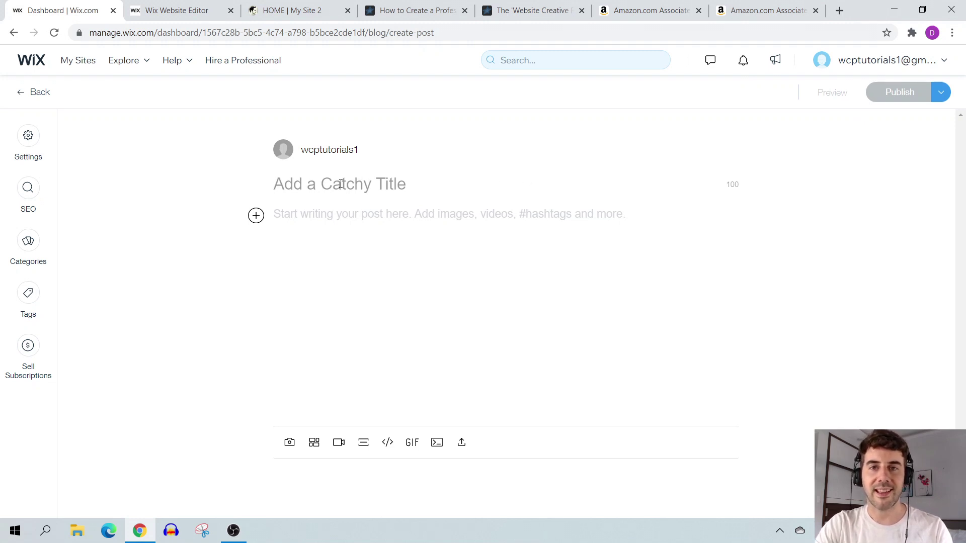
Pull up the Website Creative PRO business email article for reference
click(534, 10)
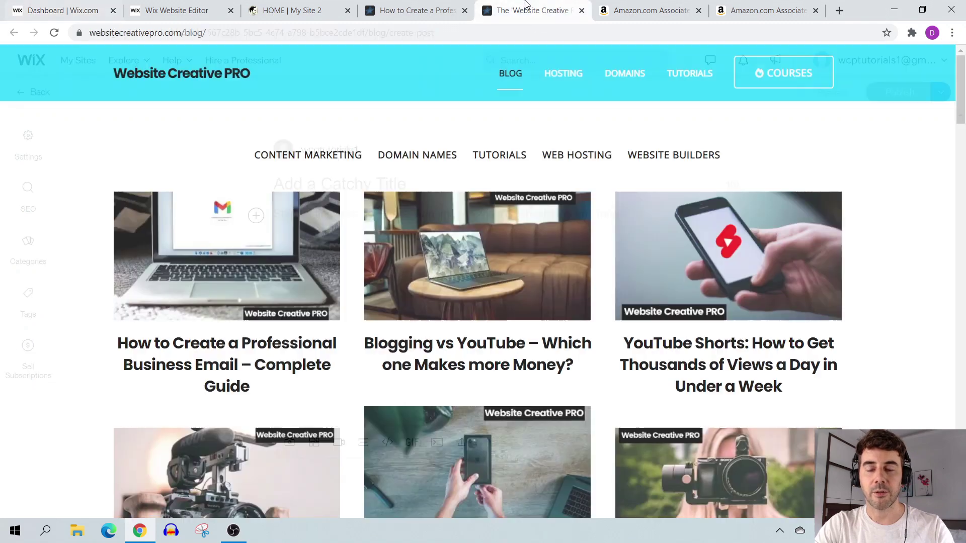
click(427, 10)
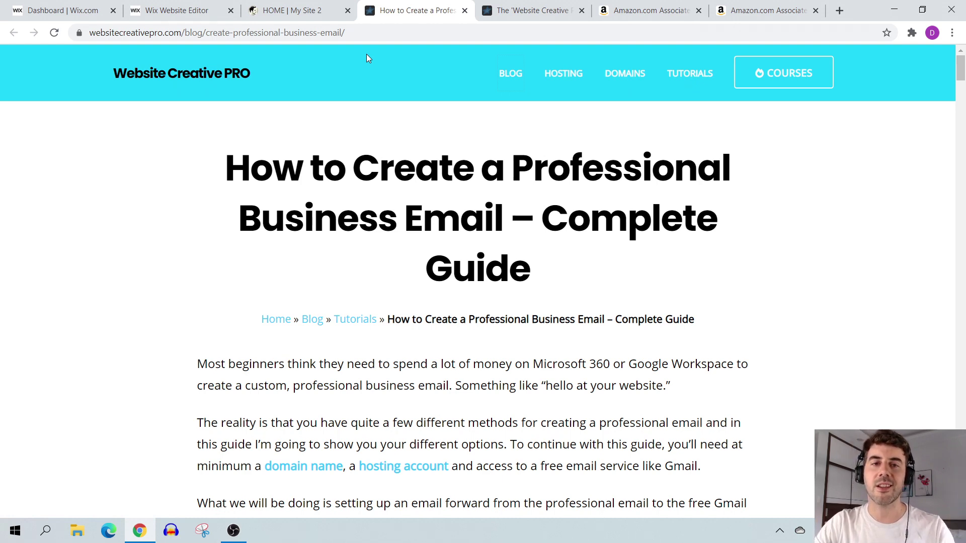
click(17, 5)
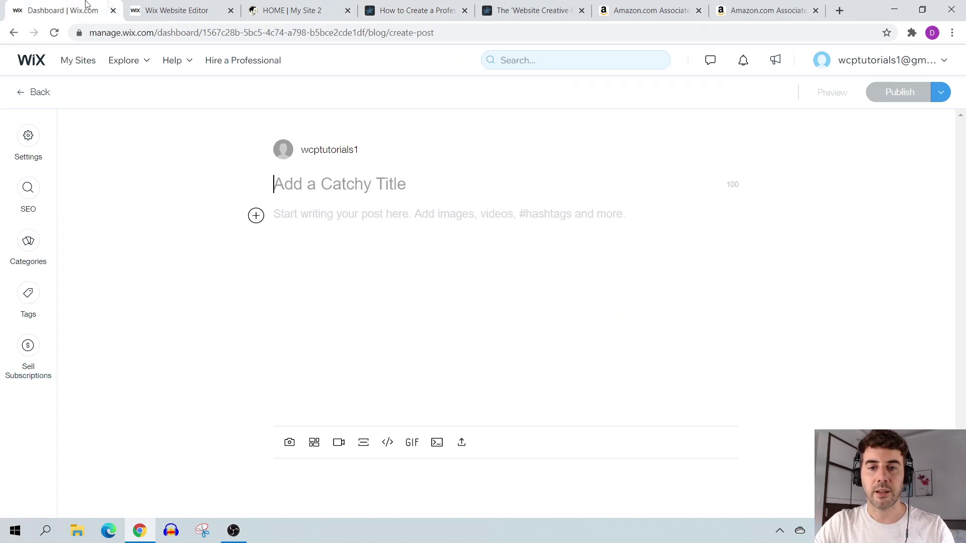
Title the new post 'How to Start a Vlog - The Stunning Truth'
click(321, 182)
text(H)
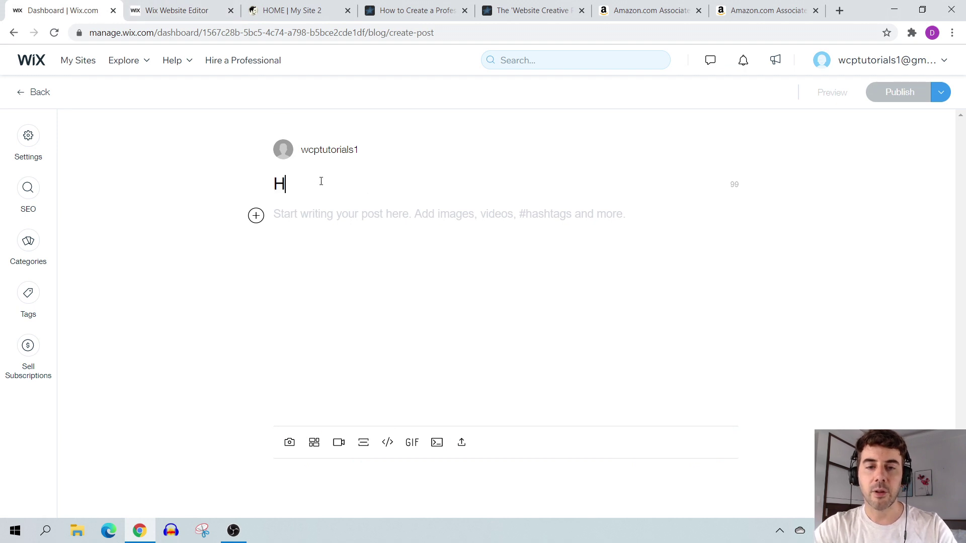
text(ow to )
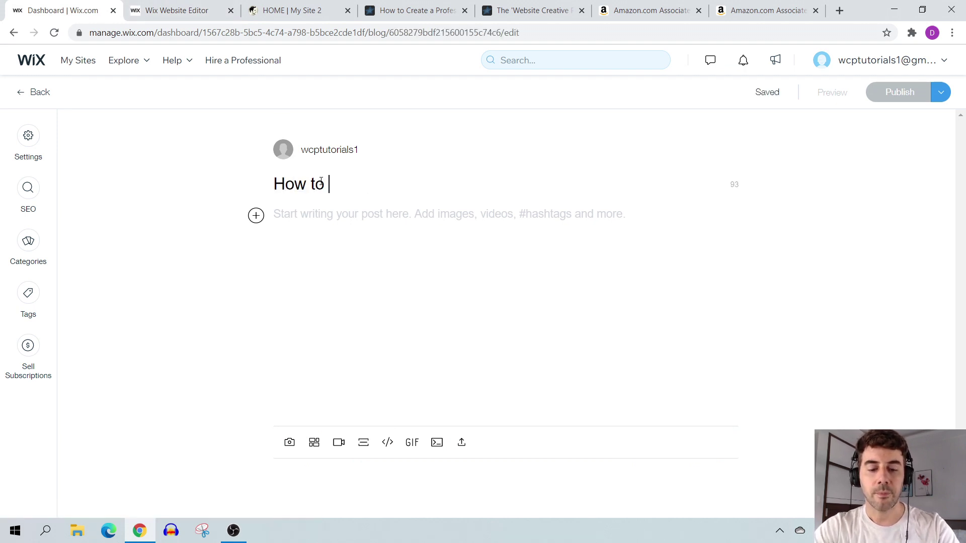
text(Start a Vlog)
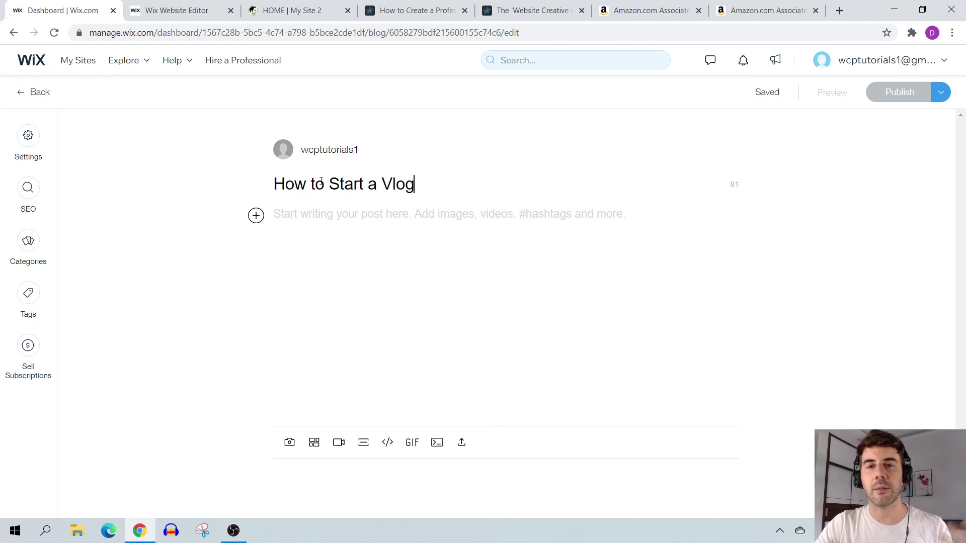
text(-)
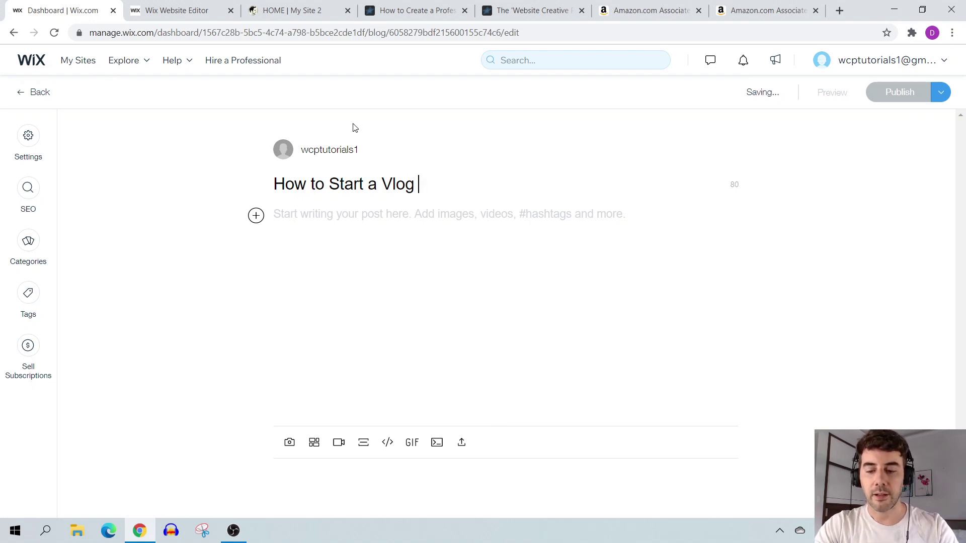
text( Th)
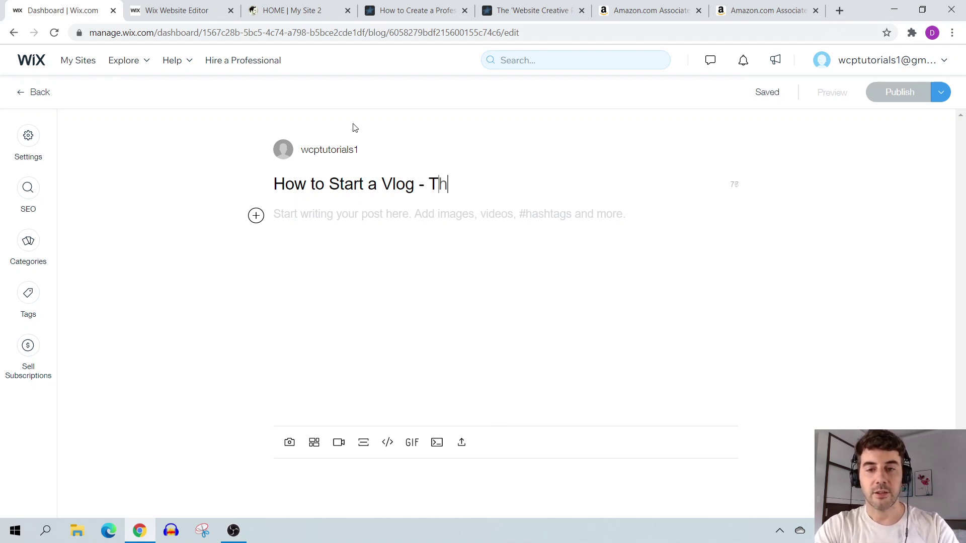
text(e Stunning Truth)
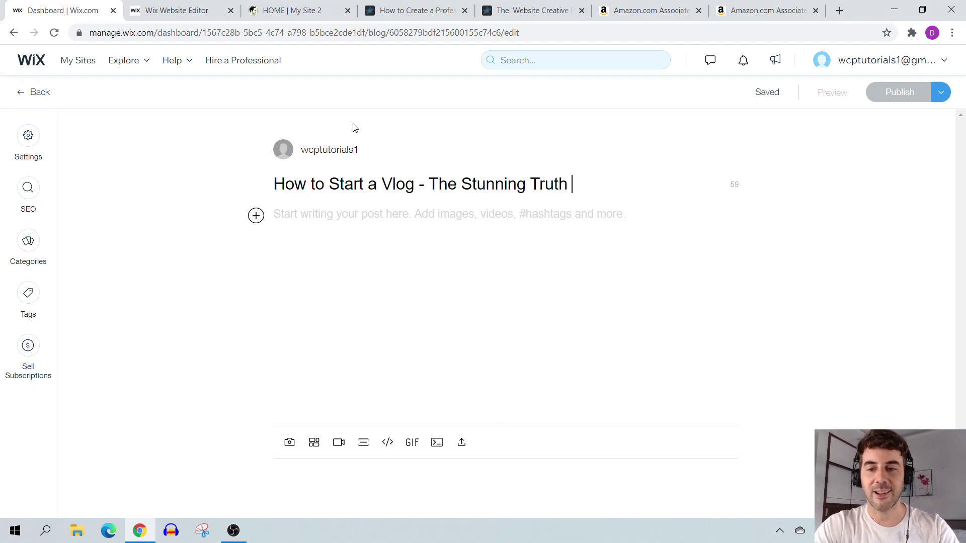
key(BackSpace)
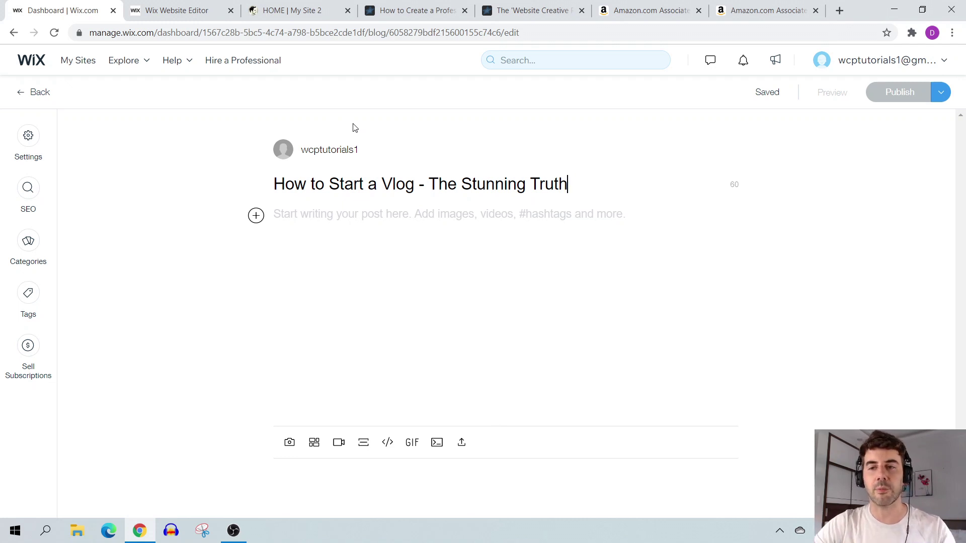
click(312, 217)
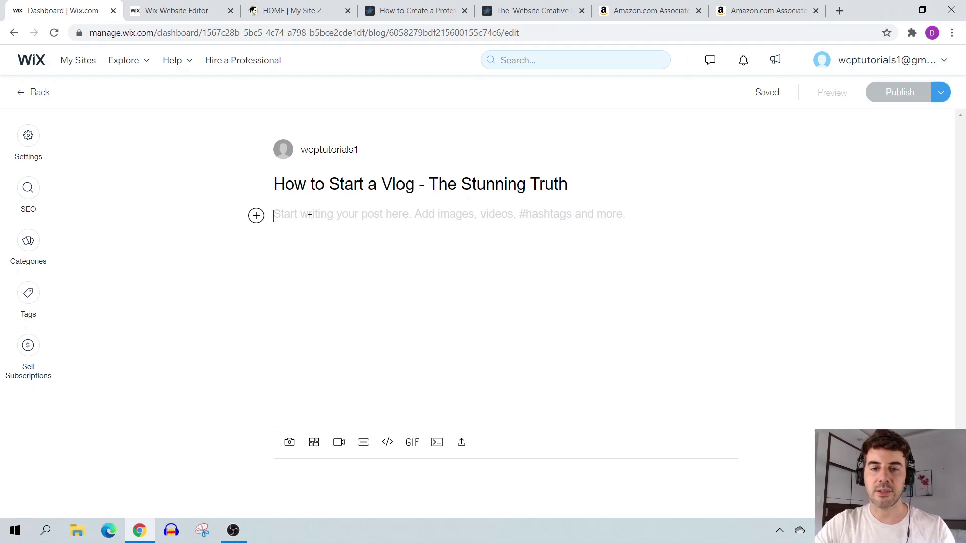
Go back to the business email article and look over its first paragraph
click(412, 10)
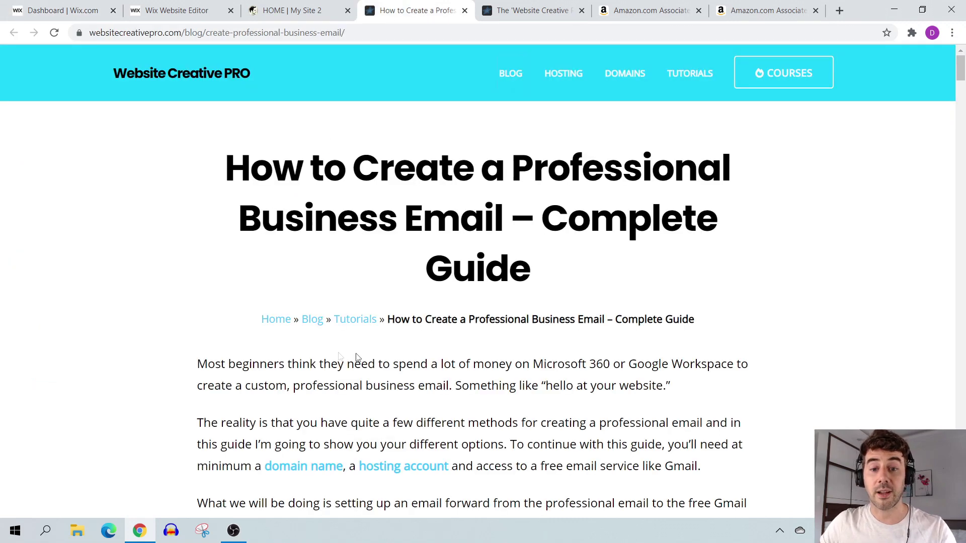
drag(680, 390, 549, 385)
click(628, 415)
Copy the email article's opening paragraph and paste it twice into the post body
drag(678, 392, 197, 363)
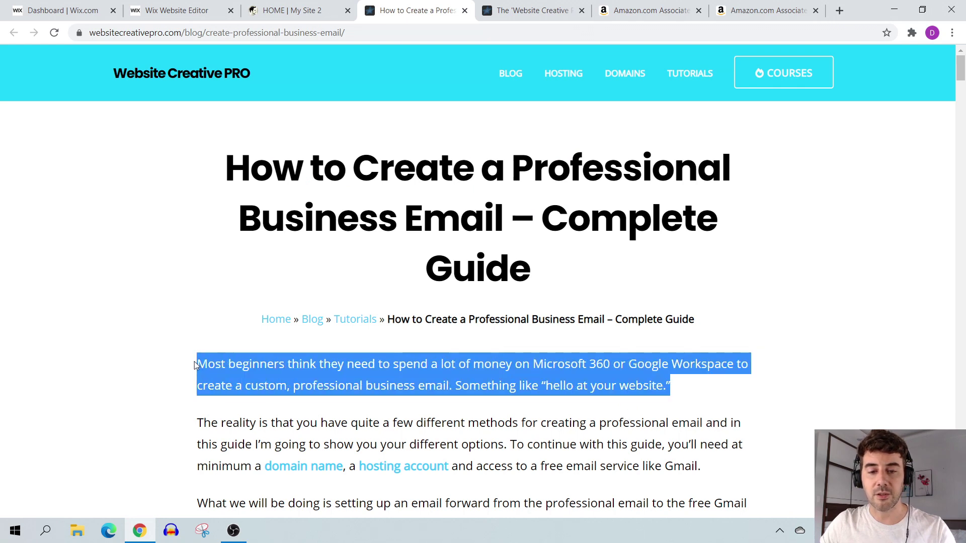
right_click(243, 366)
click(275, 373)
click(176, 10)
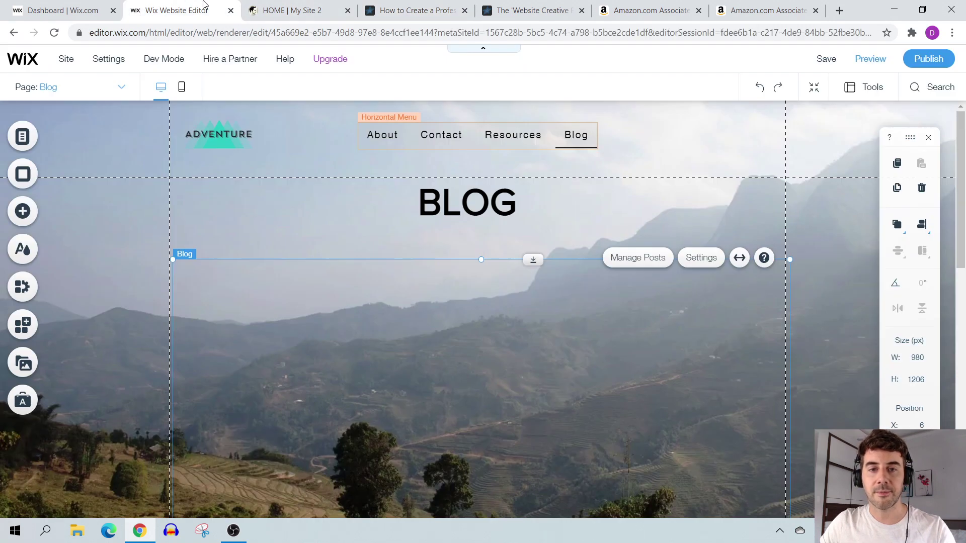
click(62, 10)
right_click(315, 221)
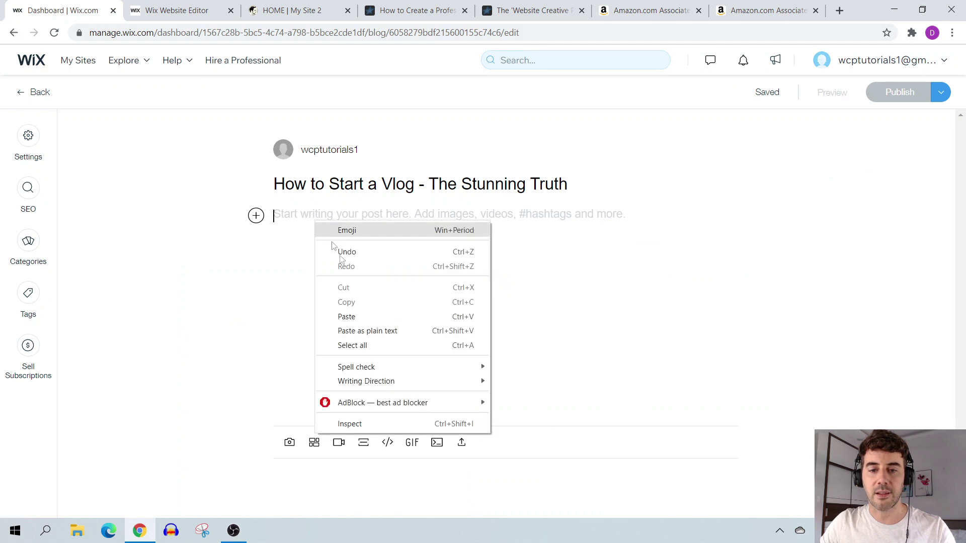
click(347, 315)
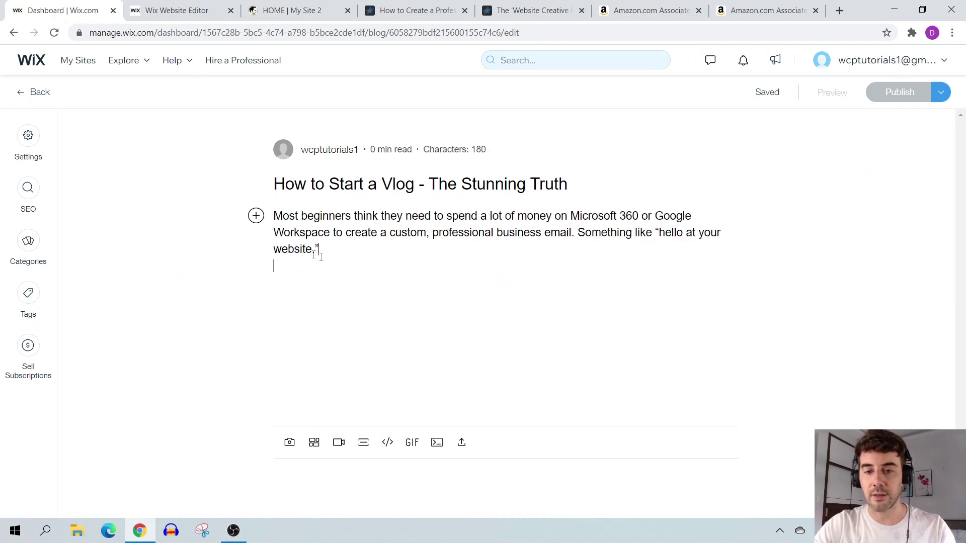
key(Return)
right_click(279, 280)
click(313, 380)
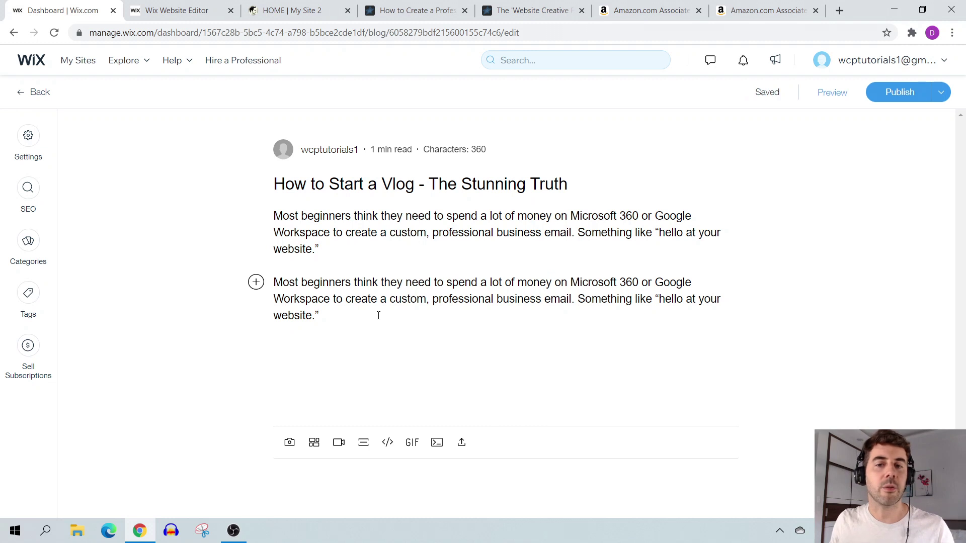
Review the article's following paragraphs, including the one beginning 'What we will be doing'
drag(325, 249, 274, 216)
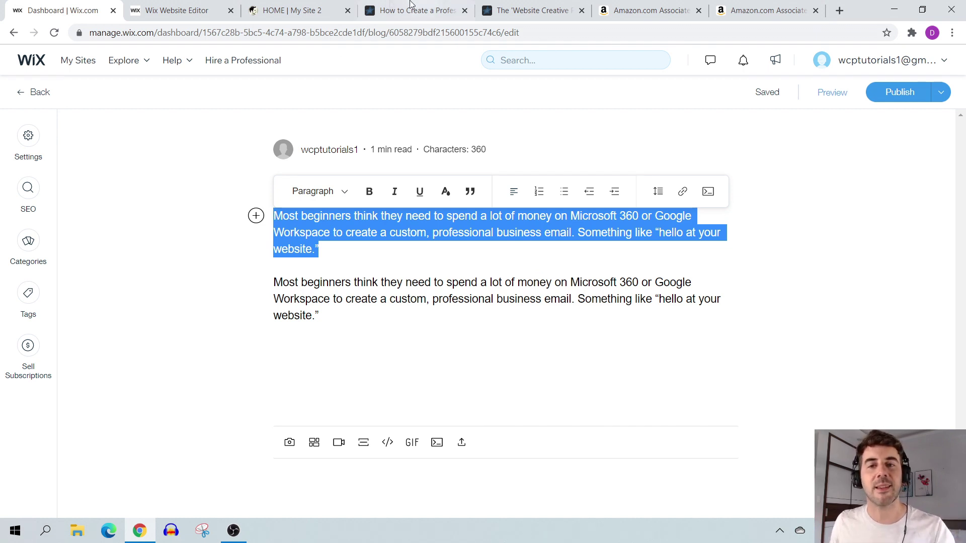
click(386, 10)
click(636, 318)
drag(710, 401, 394, 364)
click(392, 364)
drag(687, 390, 194, 365)
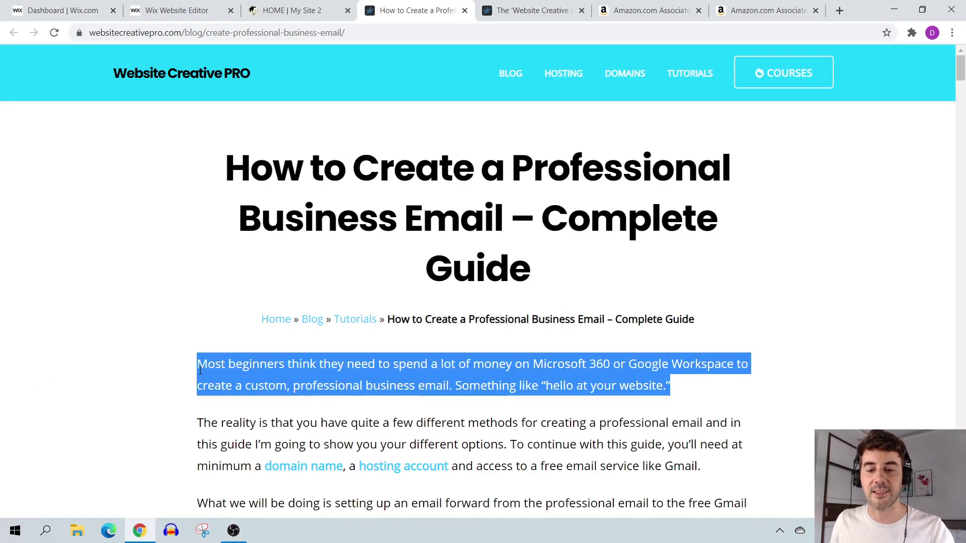
scroll(194, 364, down, 1)
drag(714, 405, 201, 361)
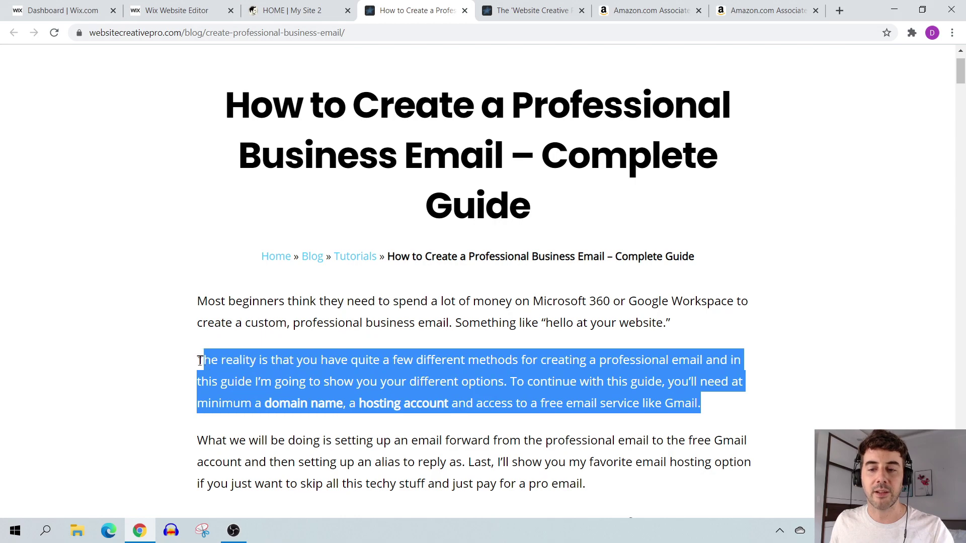
scroll(201, 360, down, 3)
drag(586, 298, 200, 250)
scroll(201, 250, down, 3)
drag(423, 301, 225, 258)
In the post, add an empty paragraph below the second pasted paragraph
click(215, 4)
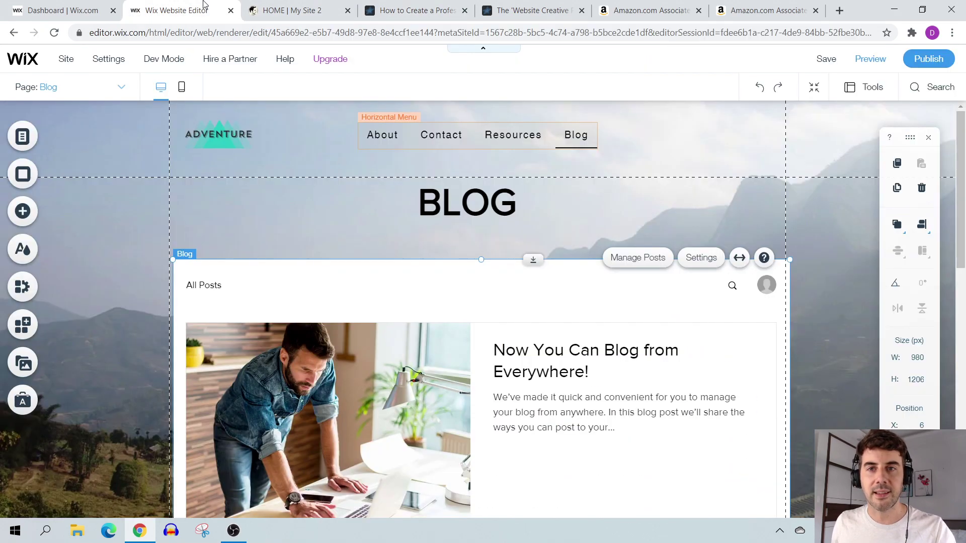
click(74, 7)
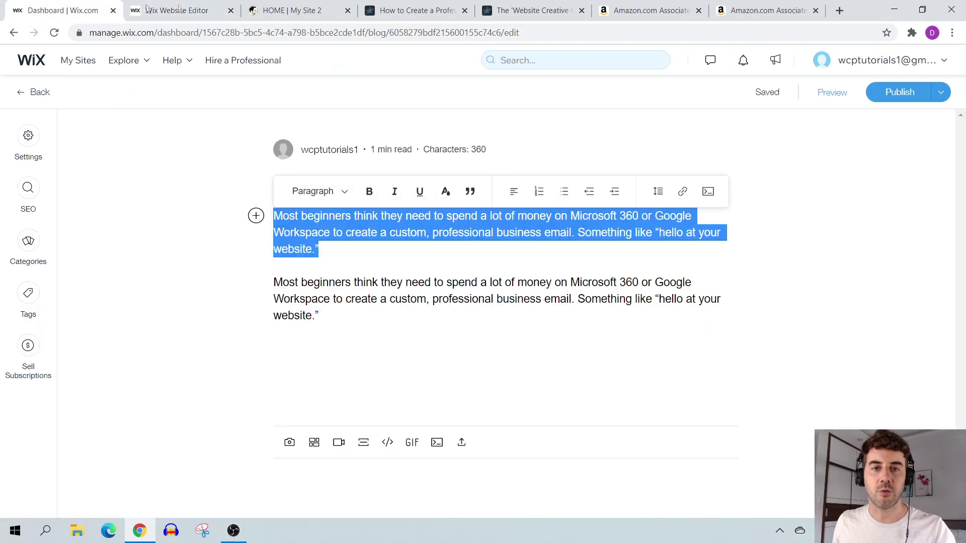
click(231, 10)
click(464, 295)
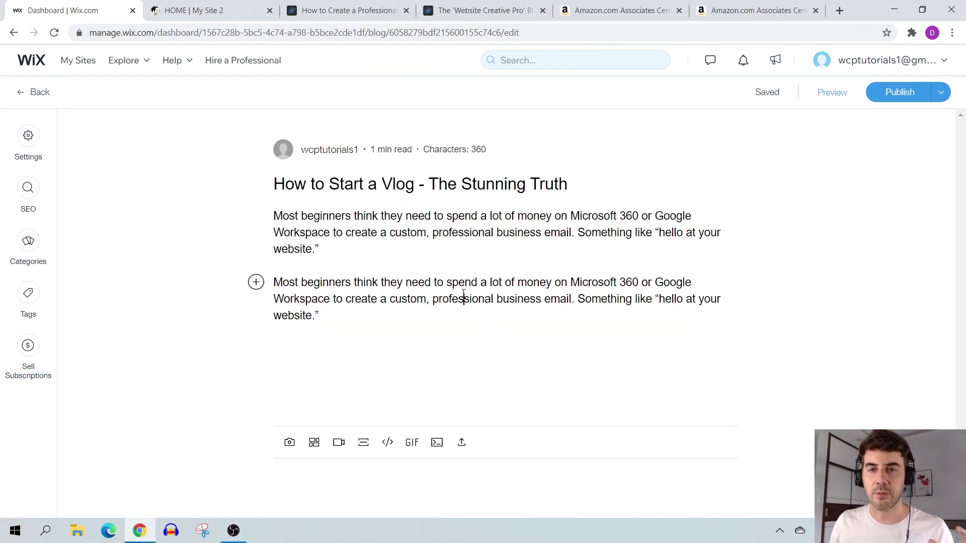
click(343, 315)
key(Return)
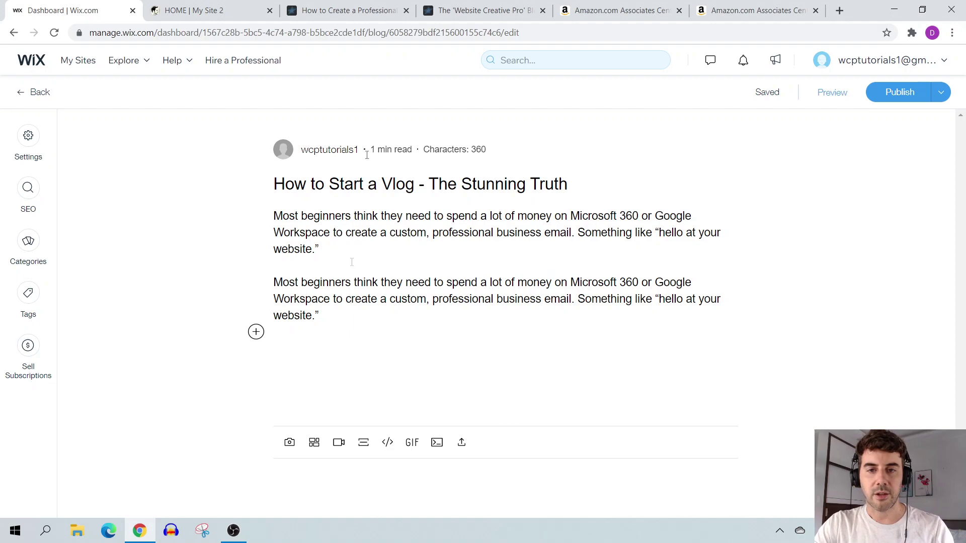
Check the article's Method 1 heading, then type 'Sub heading' on the new line
click(347, 10)
scroll(143, 173, up, 10)
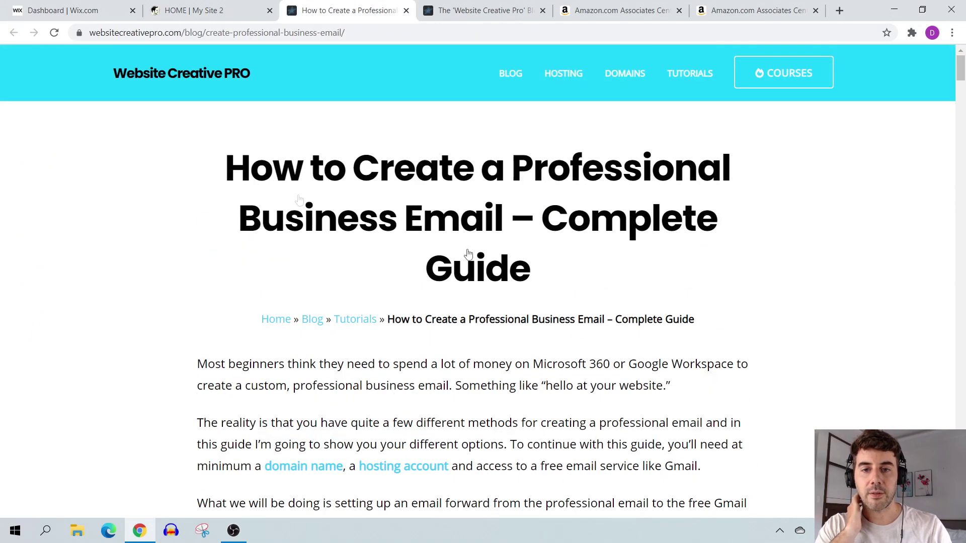
drag(959, 76, 959, 97)
drag(670, 272, 271, 222)
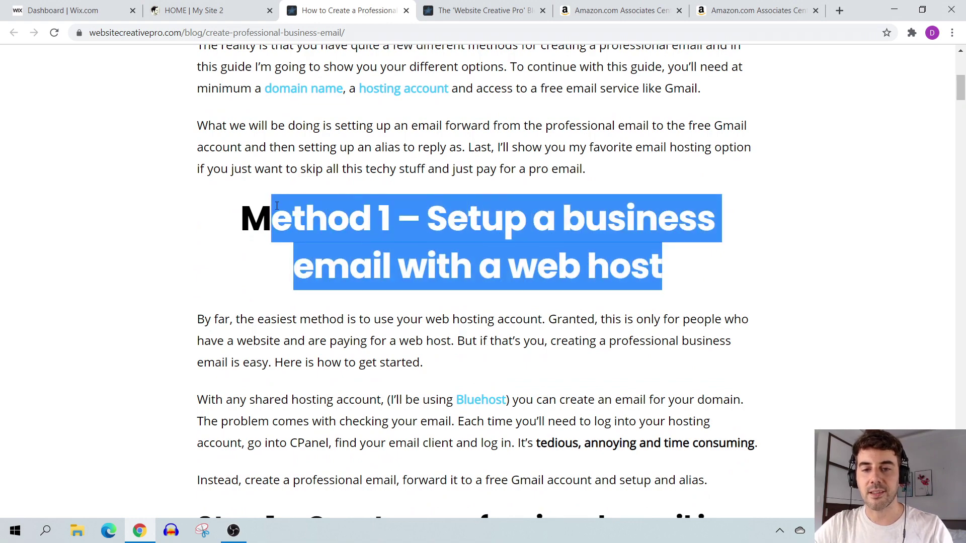
scroll(458, 128, up, 8)
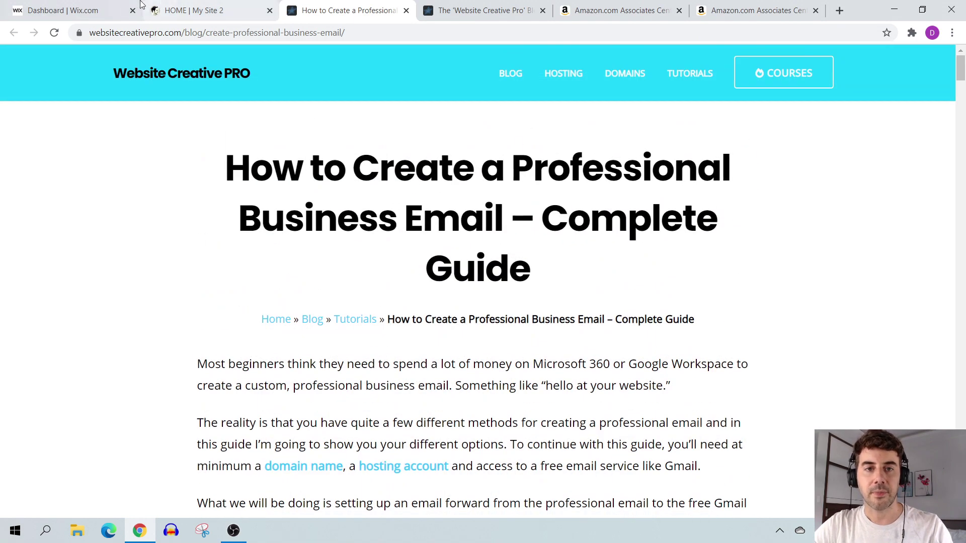
click(89, 9)
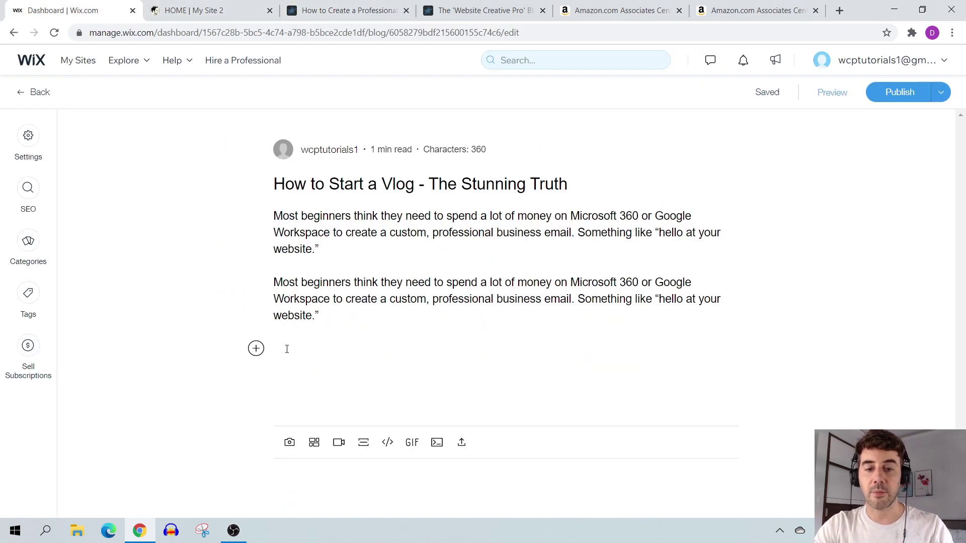
text(Sub heading)
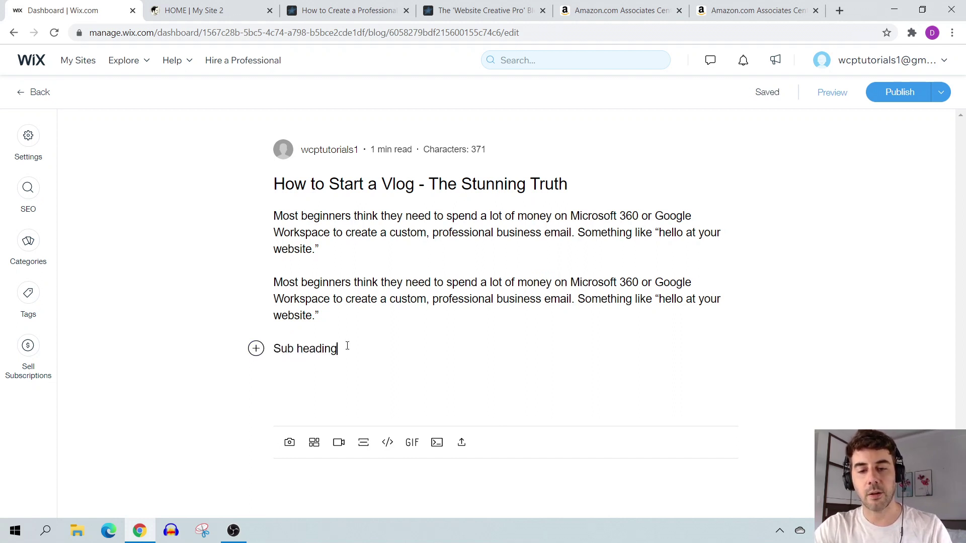
Format 'Sub heading' as Heading 2
drag(347, 345, 272, 348)
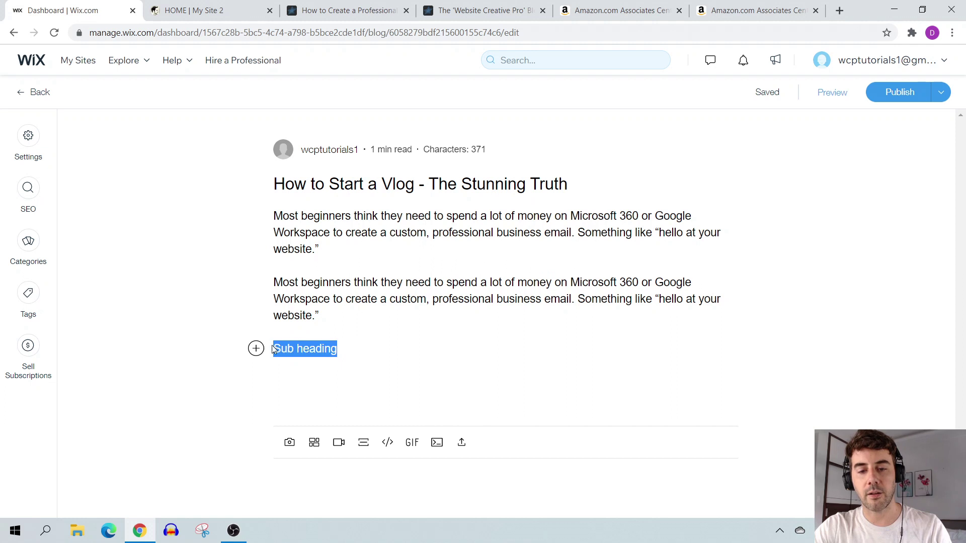
click(308, 328)
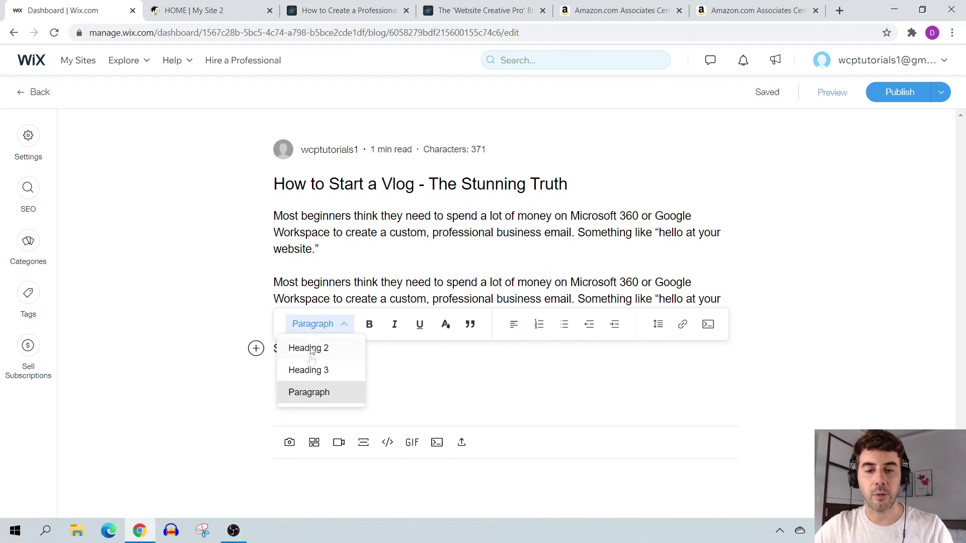
click(308, 351)
click(348, 258)
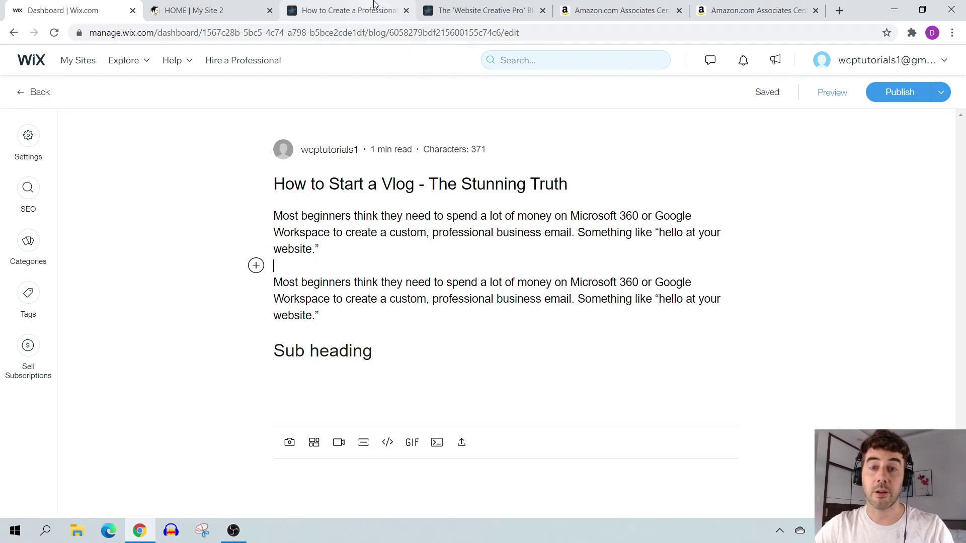
Paste a copy of the second paragraph beneath 'Sub heading' and start a new line
drag(325, 317, 275, 282)
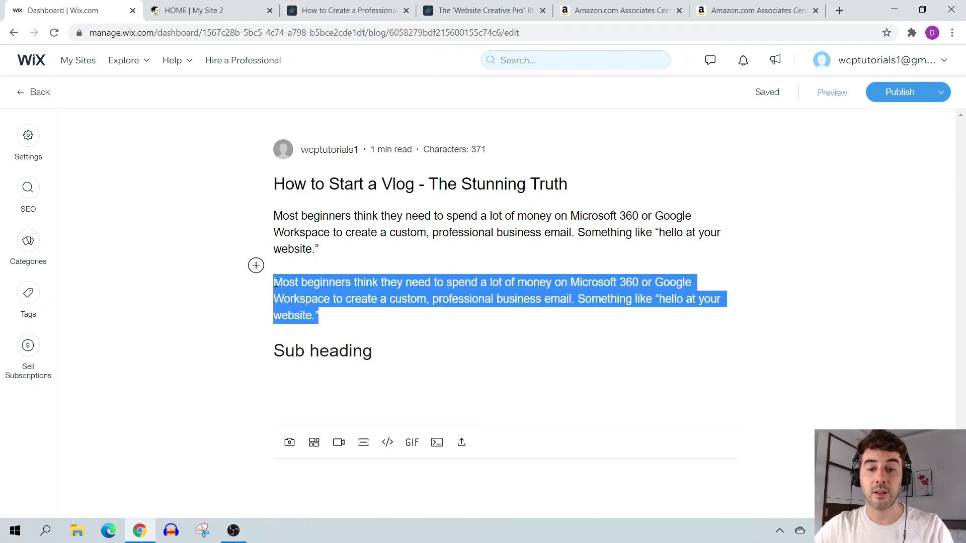
right_click(313, 293)
click(332, 111)
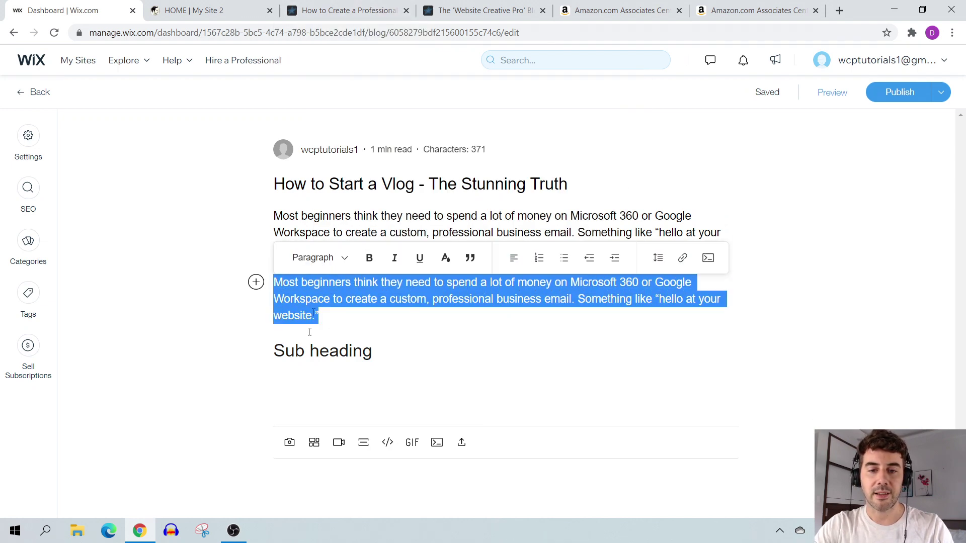
click(290, 385)
click(378, 351)
key(Return)
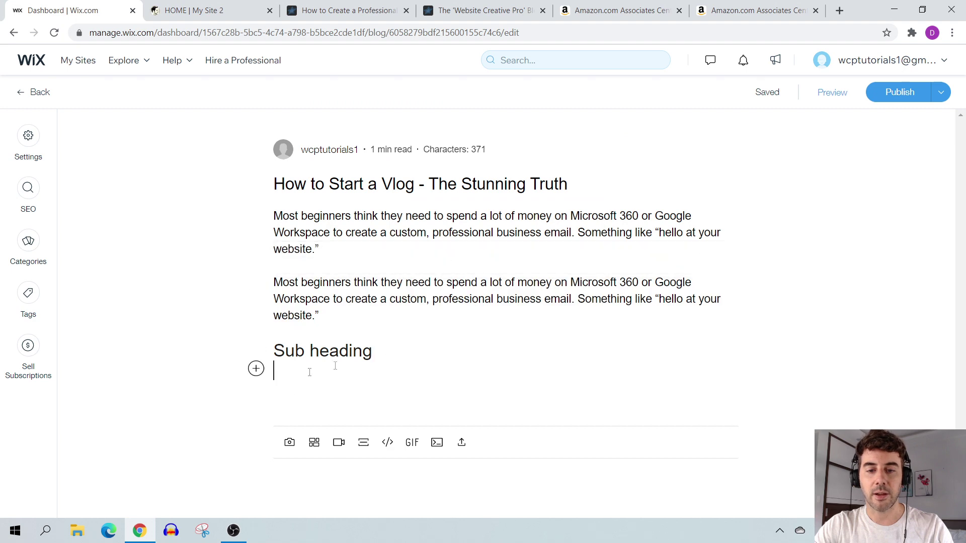
right_click(287, 387)
click(318, 272)
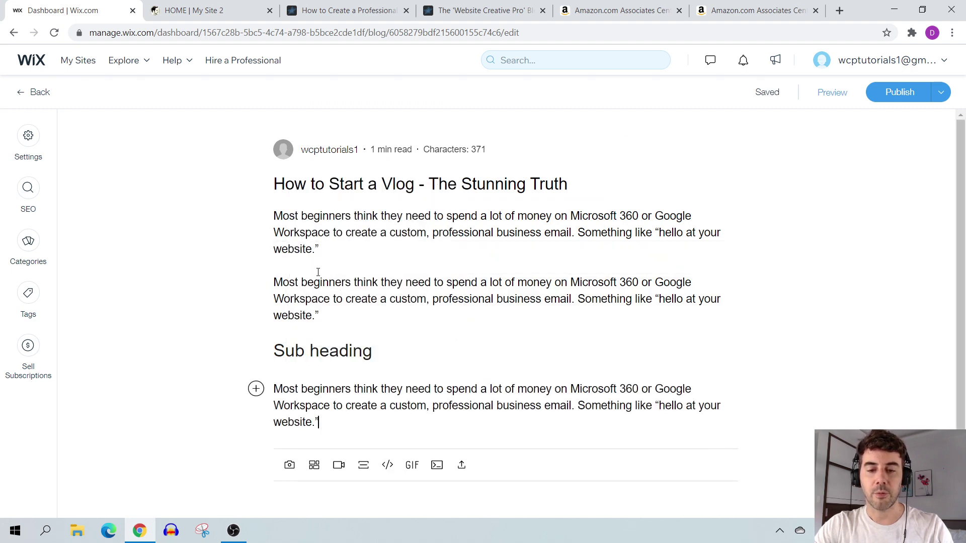
key(Return)
key(Return)
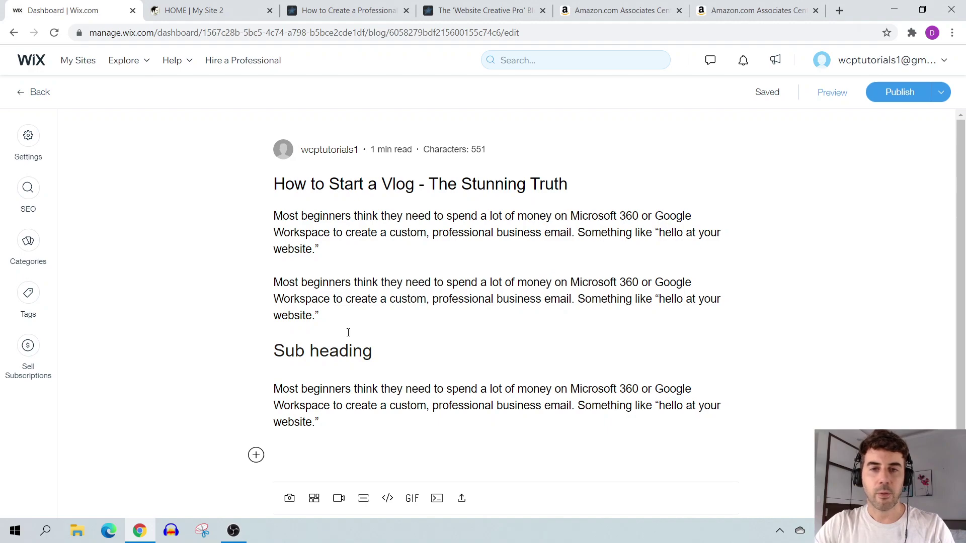
Consult the reference article's Method 1 section and place the caret on the post's last empty line
click(347, 10)
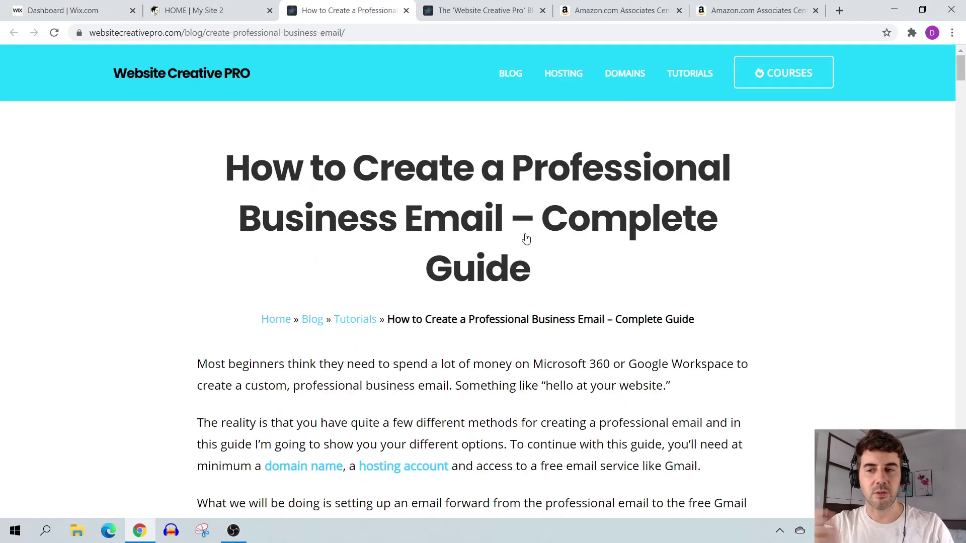
scroll(554, 237, down, 9)
drag(272, 174, 517, 222)
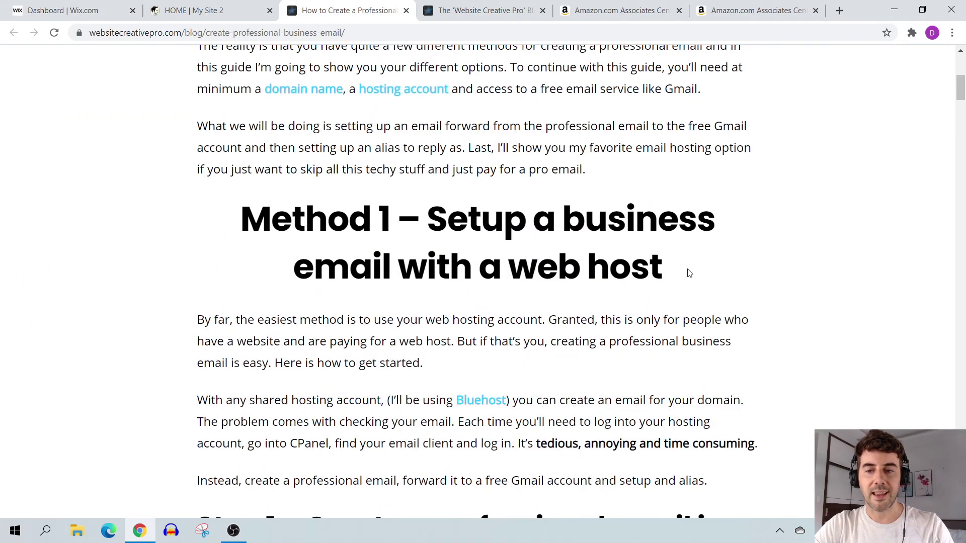
drag(686, 272, 357, 195)
scroll(272, 386, down, 3)
drag(302, 442, 223, 388)
scroll(302, 413, down, 1)
scroll(383, 438, up, 4)
click(252, 10)
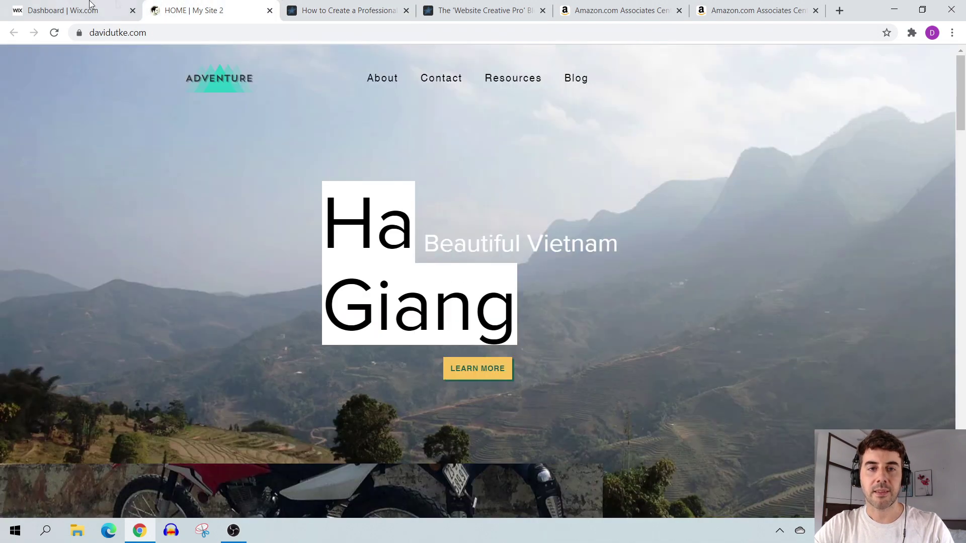
click(85, 5)
click(295, 466)
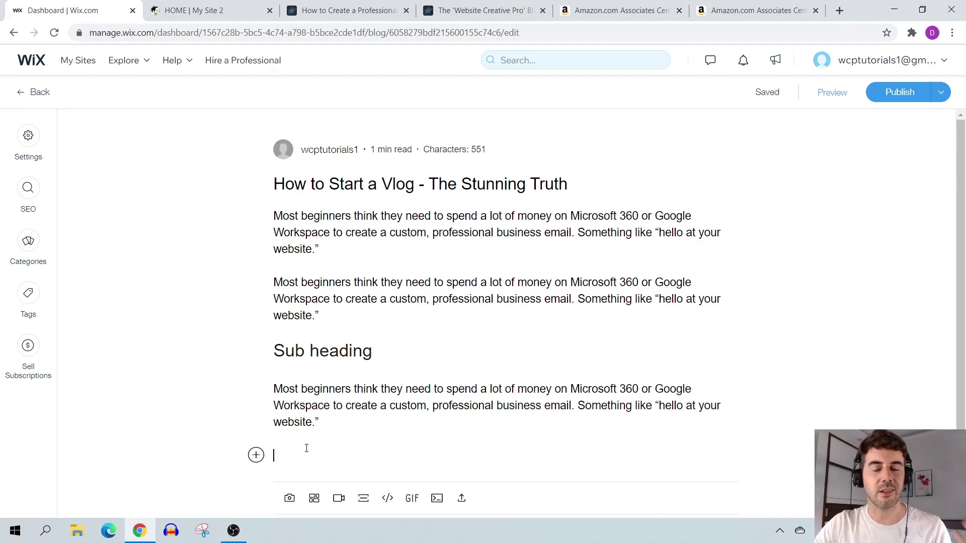
click(385, 11)
drag(960, 91, 959, 67)
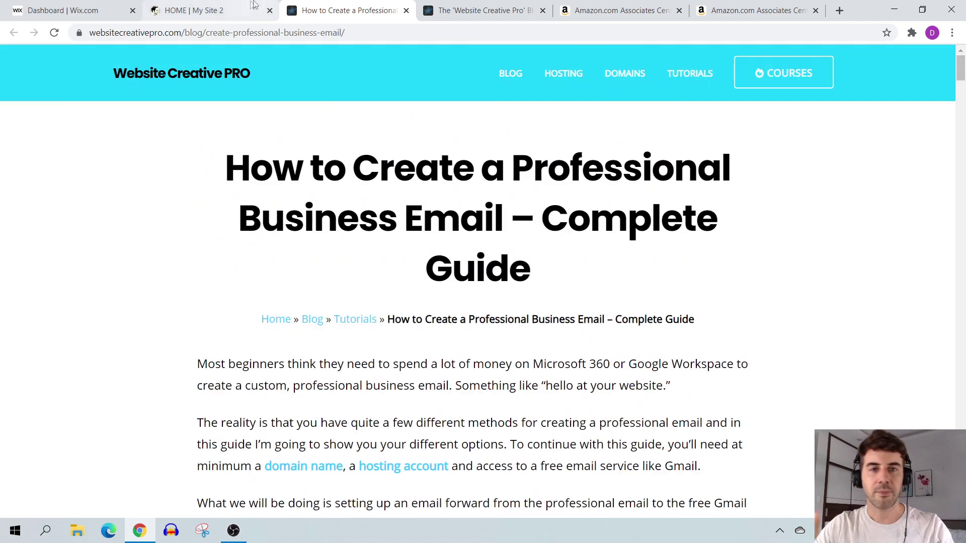
click(103, 6)
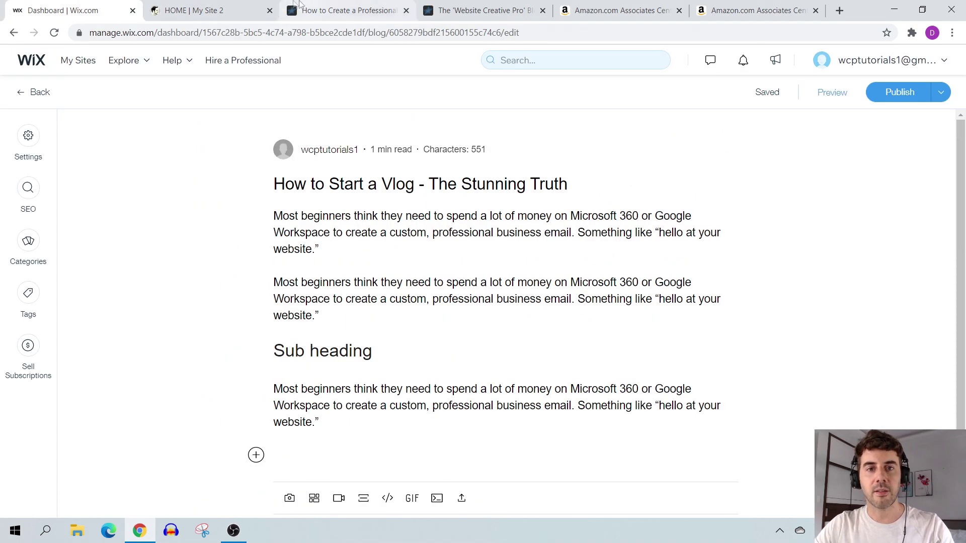
click(238, 4)
click(332, 6)
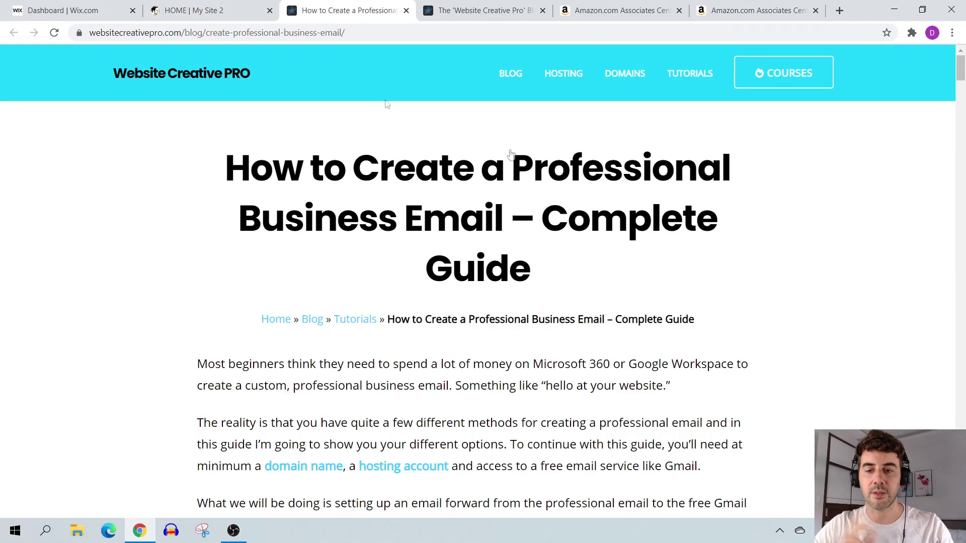
click(84, 5)
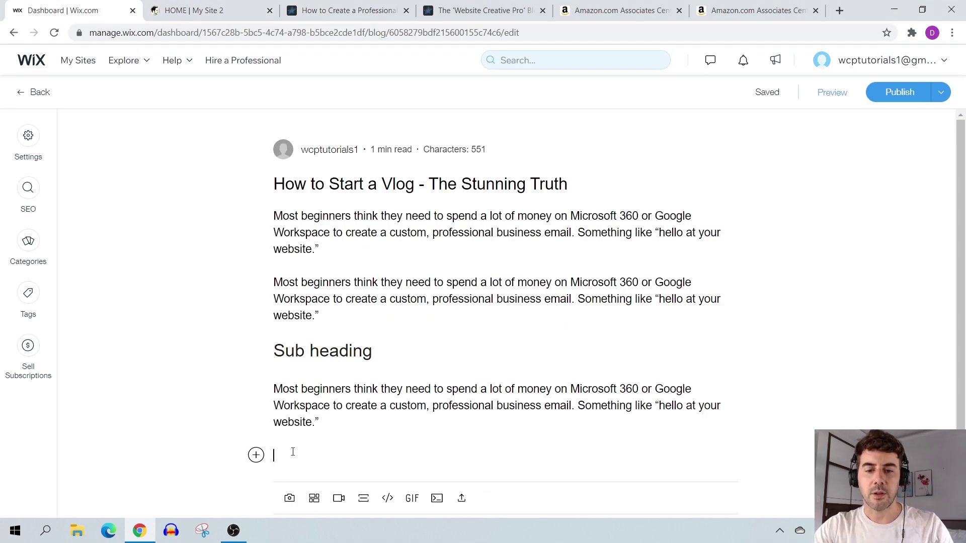
Type 'Sub sub heading', format it as Heading 3, and add an empty paragraph below
text(S)
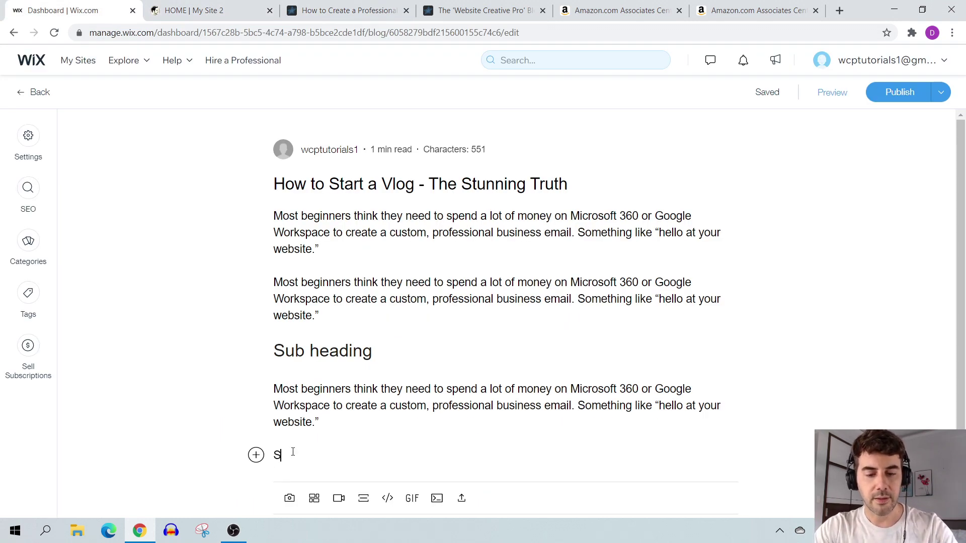
text(ub sub )
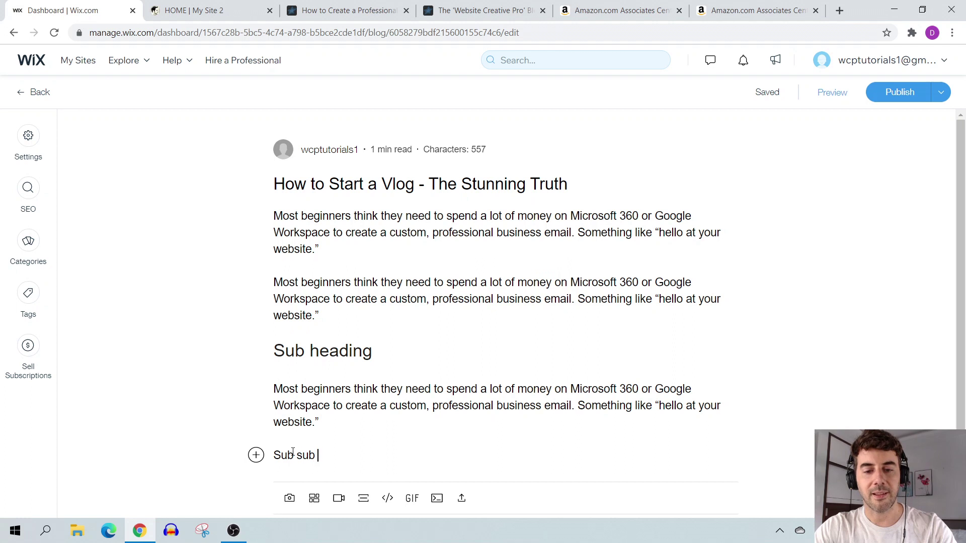
text(heading)
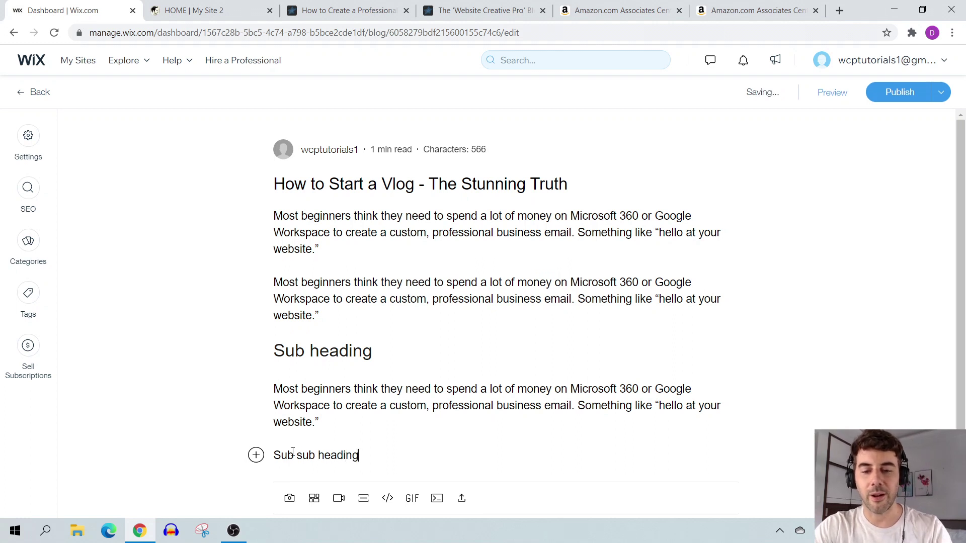
drag(358, 456, 295, 446)
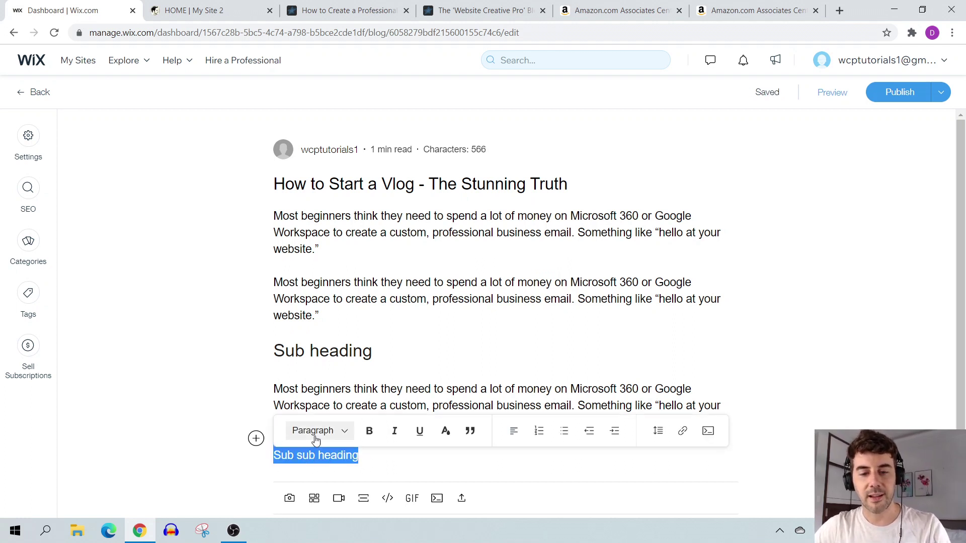
click(313, 430)
click(322, 475)
click(342, 393)
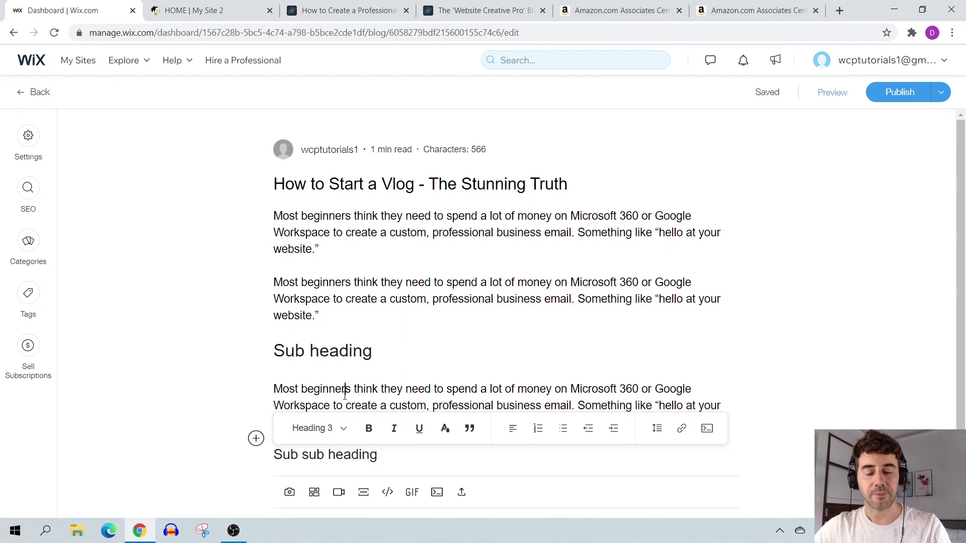
click(386, 451)
key(Return)
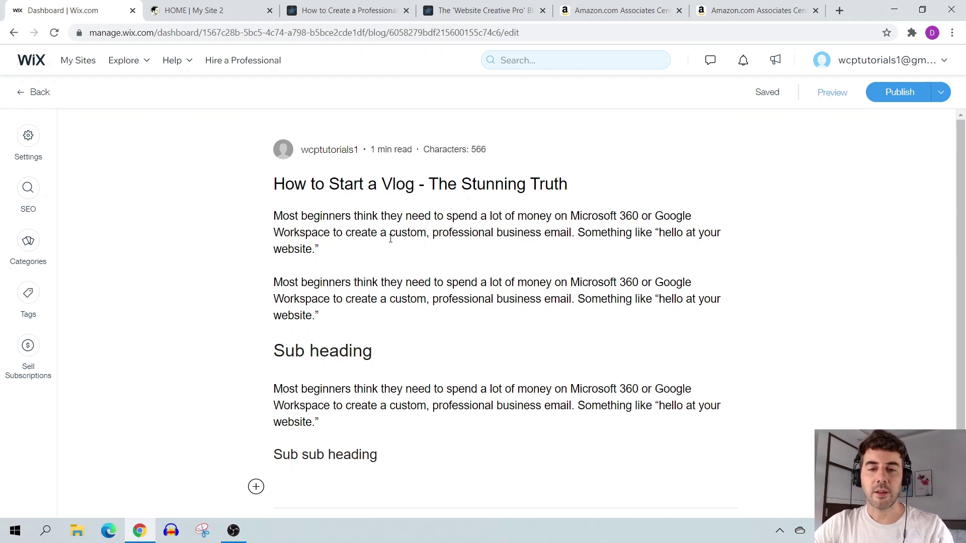
click(316, 9)
key(ctrl+1)
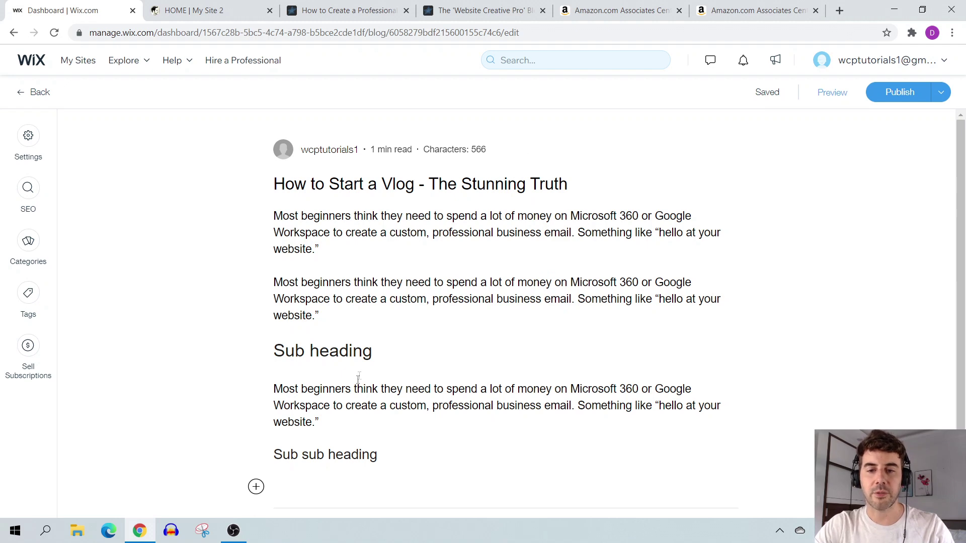
Copy the text-only short link for the GoPro HERO9 Black from Amazon Associates
click(628, 10)
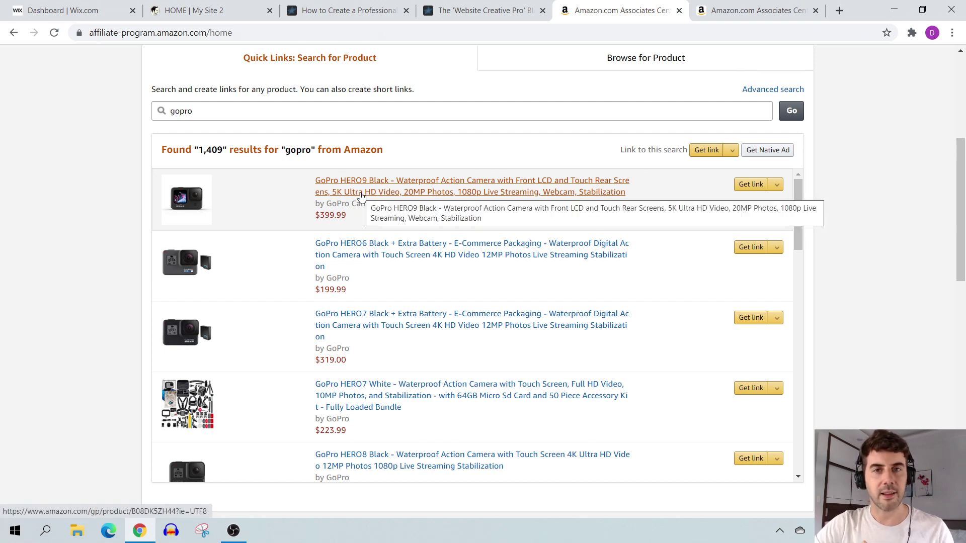
click(744, 4)
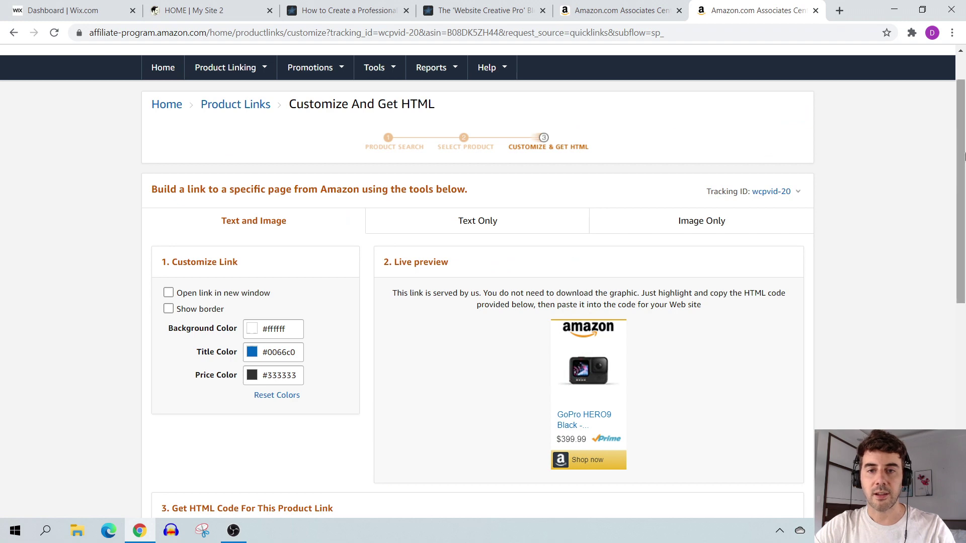
scroll(963, 166, down, 1)
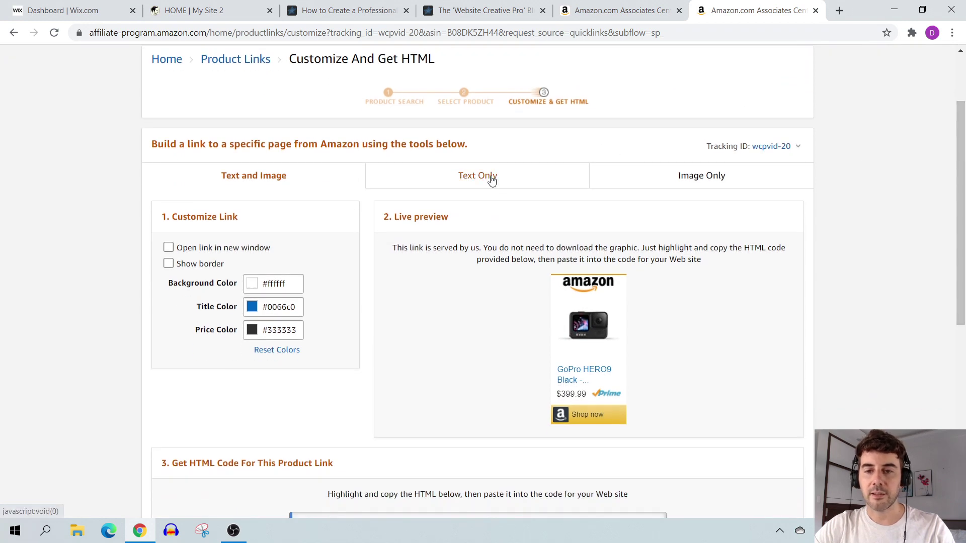
click(491, 179)
scroll(518, 301, down, 1)
click(519, 332)
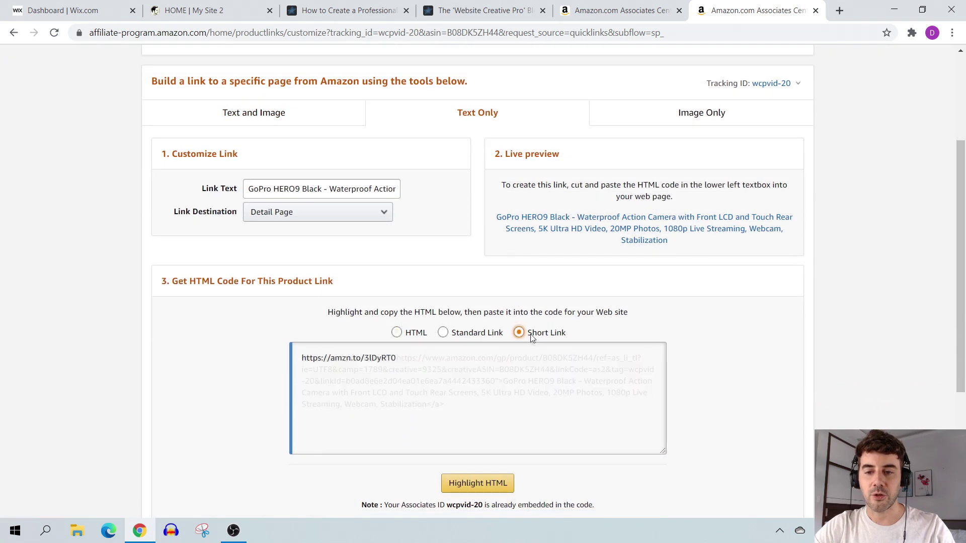
click(369, 361)
click(398, 373)
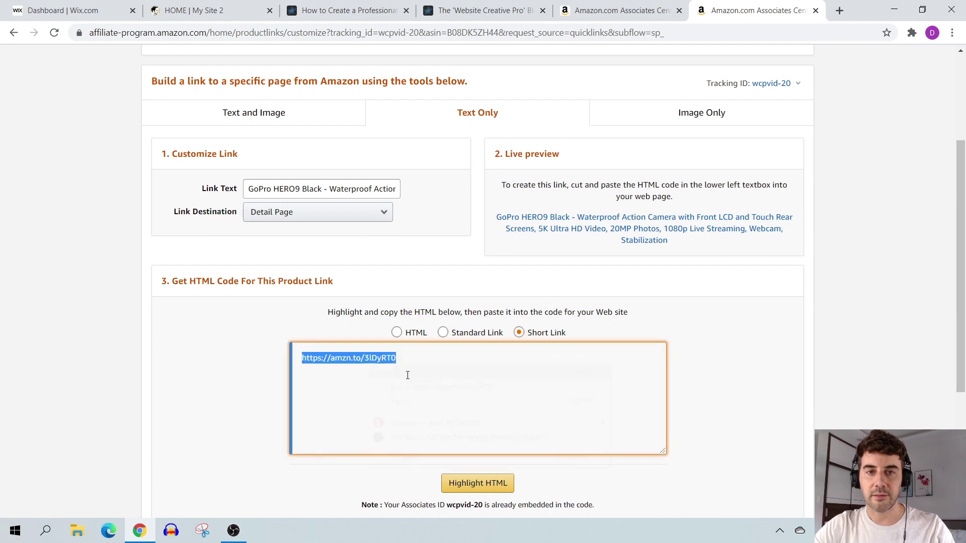
Back in the post, select 'Something' in the second paragraph and add a link
click(94, 5)
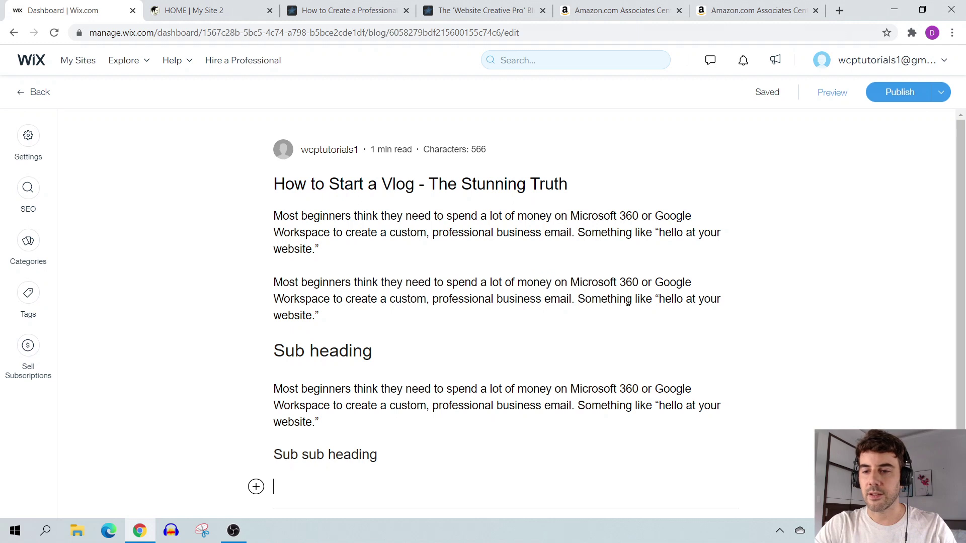
drag(632, 300, 579, 297)
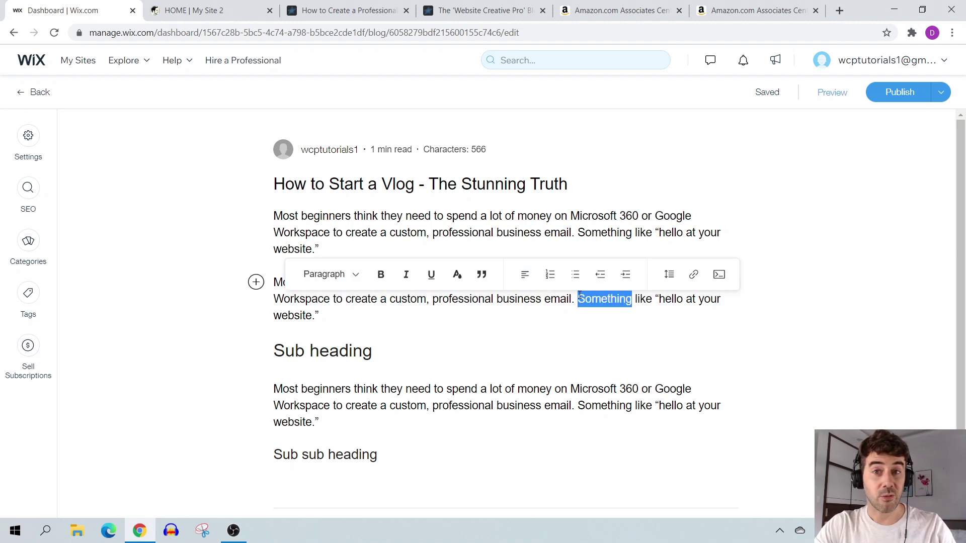
click(694, 274)
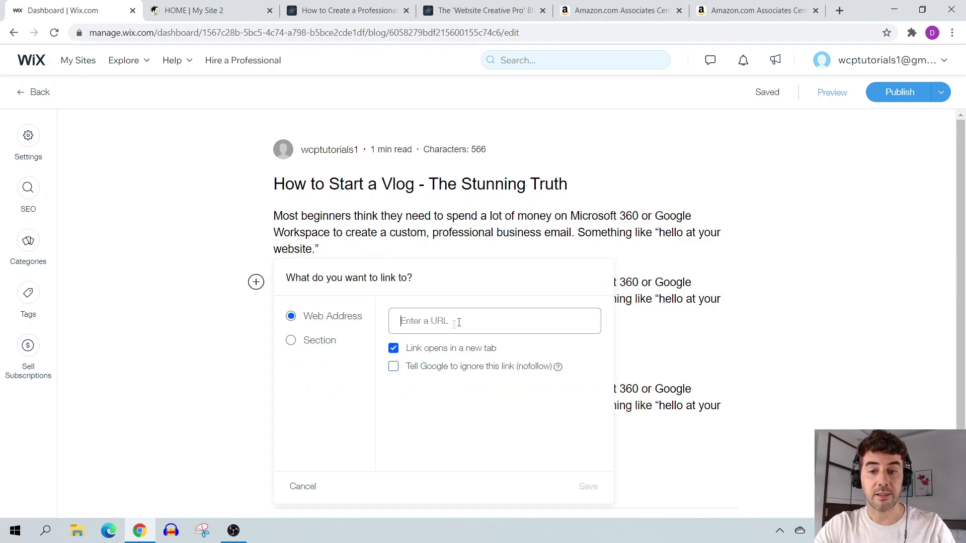
right_click(430, 322)
click(463, 208)
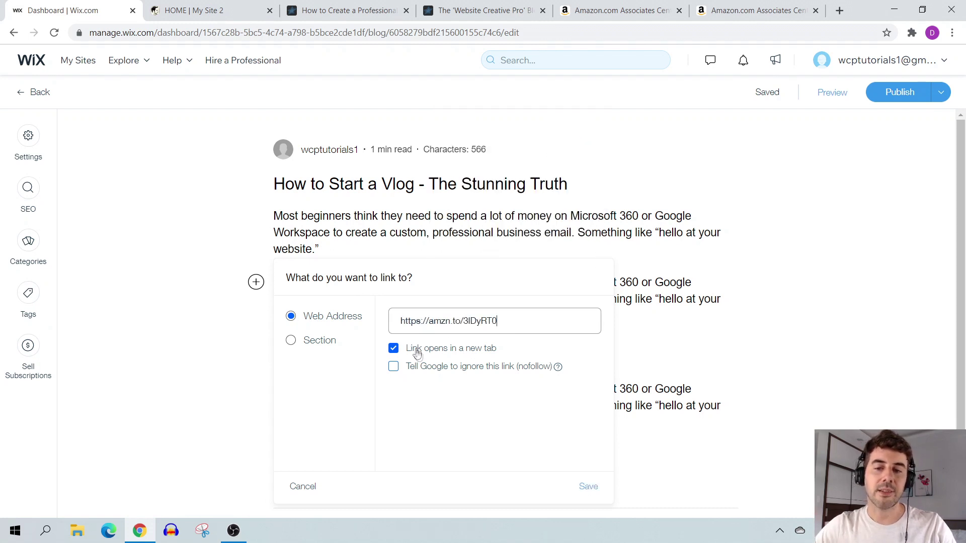
click(394, 367)
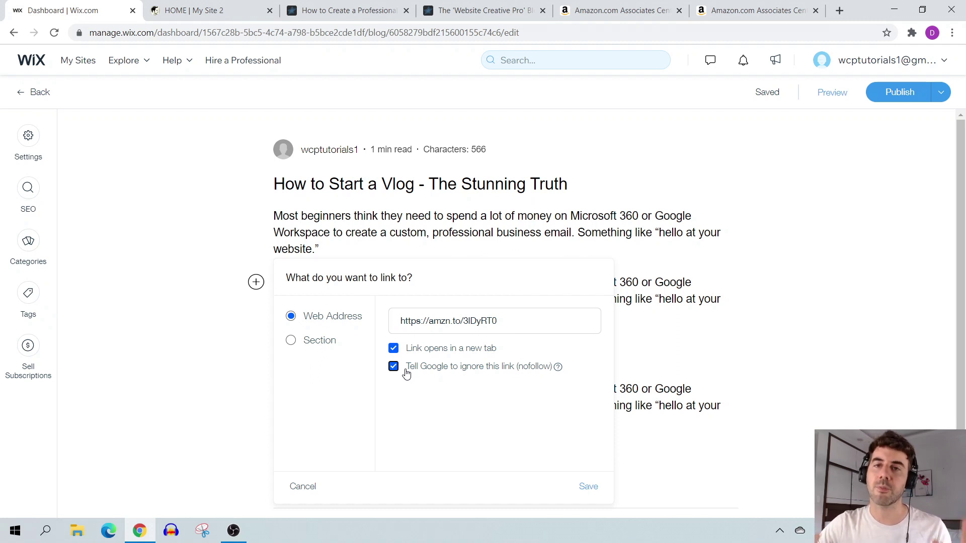
click(371, 8)
click(117, 6)
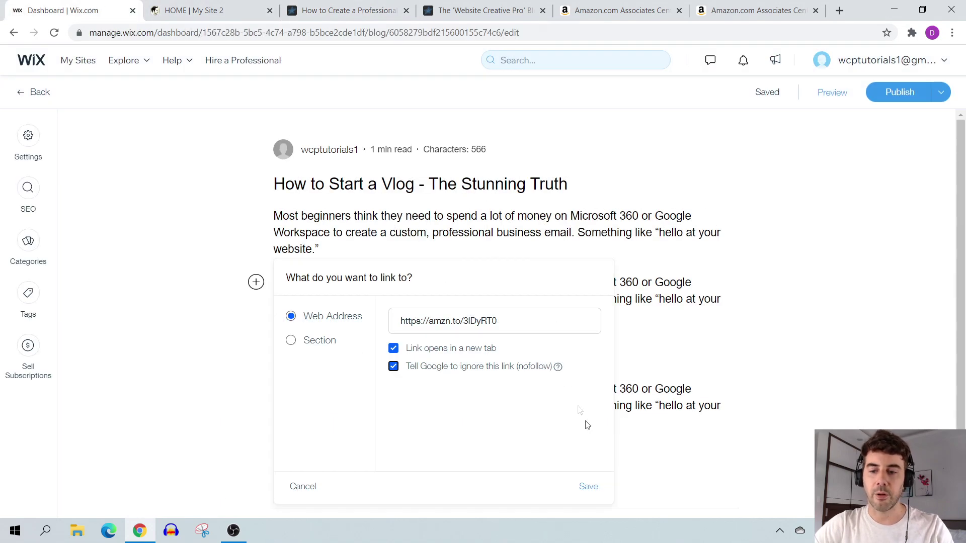
click(588, 487)
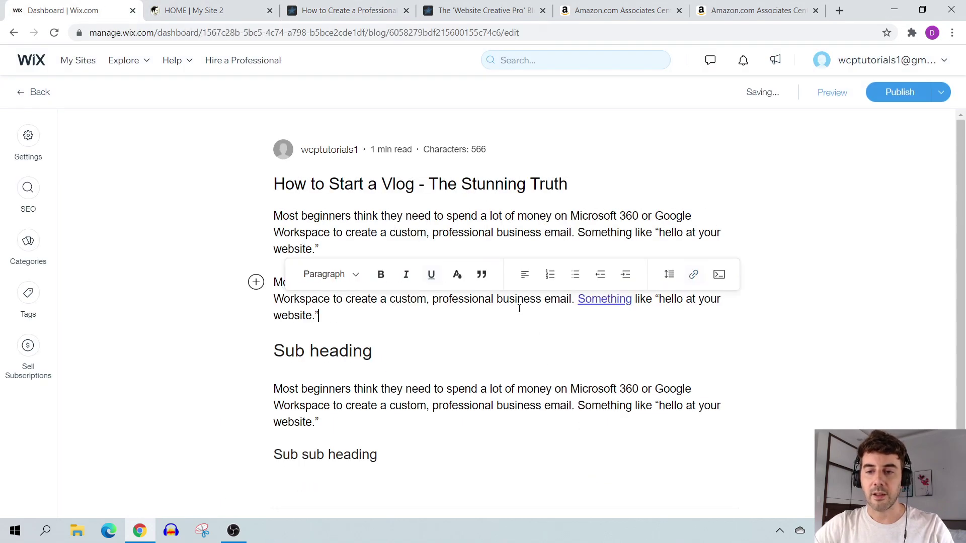
click(607, 301)
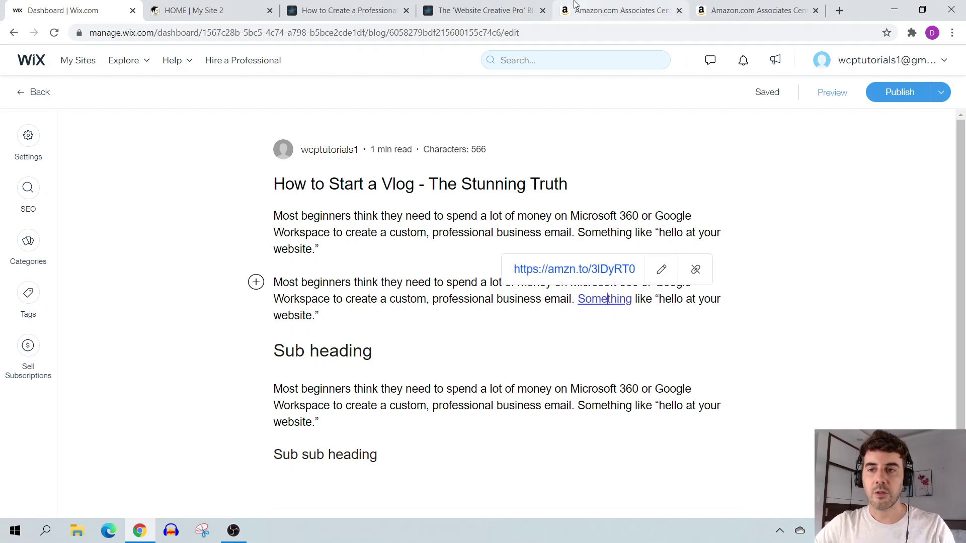
click(618, 10)
Copy the Image Only large-image HTML code for the GoPro product from Amazon Associates
click(720, 6)
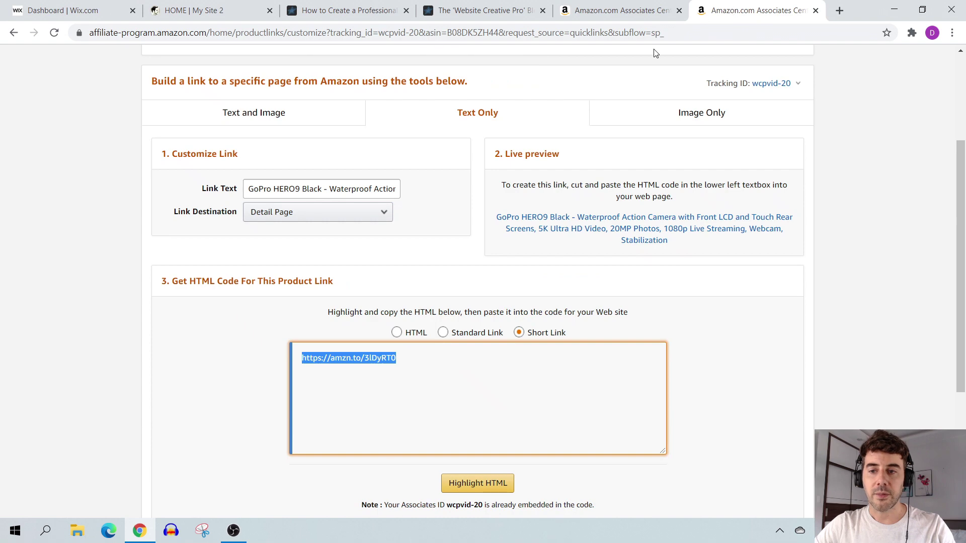
click(660, 119)
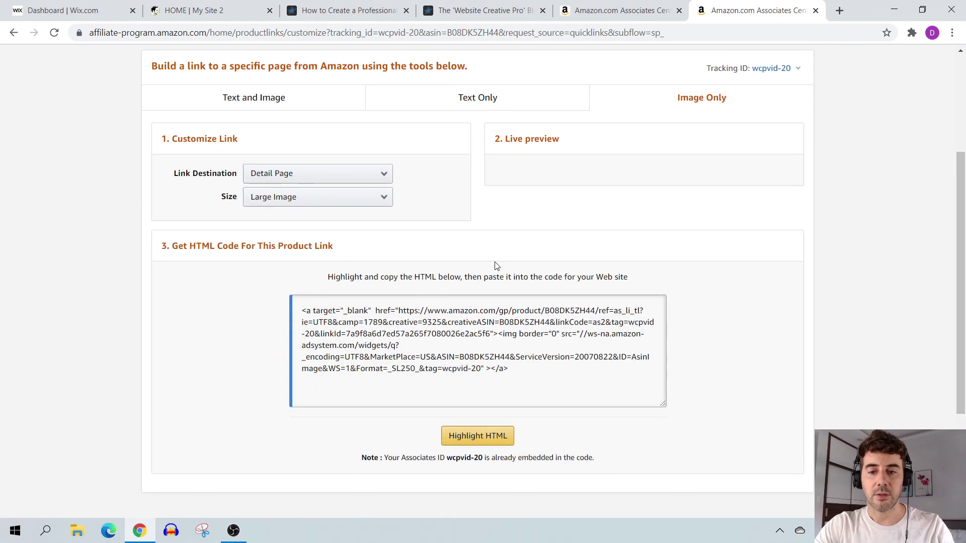
scroll(413, 327, down, 3)
click(365, 318)
right_click(364, 319)
click(393, 327)
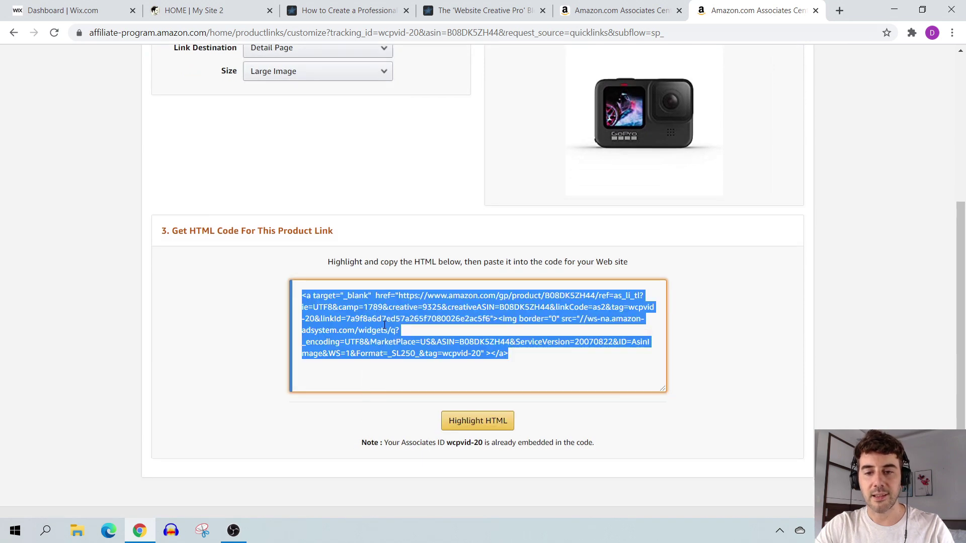
Back in the Wix post, place the caret after the third paragraph
click(71, 11)
scroll(459, 402, down, 1)
drag(324, 341, 333, 357)
click(330, 357)
Insert an HTML embed block on a new line and paste in the Amazon GoPro image code
key(Return)
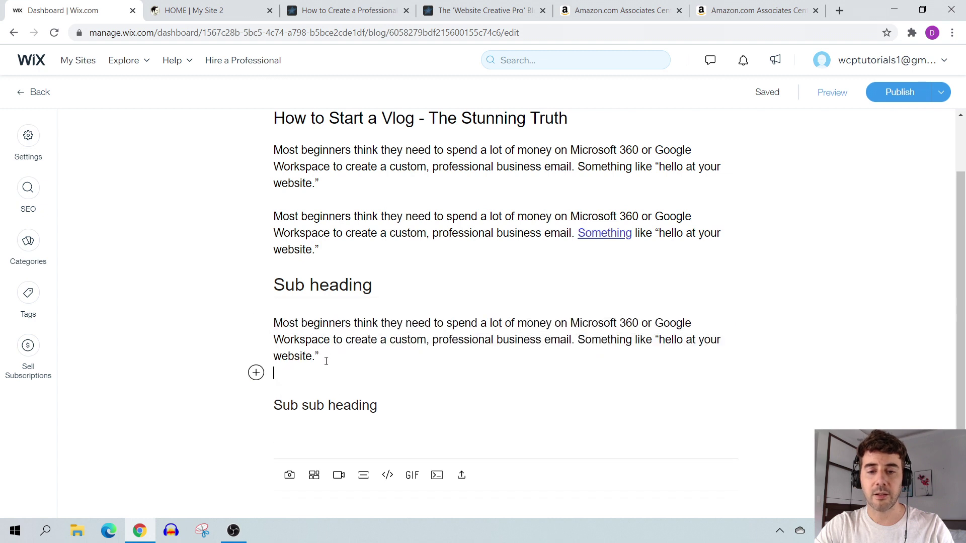
click(256, 373)
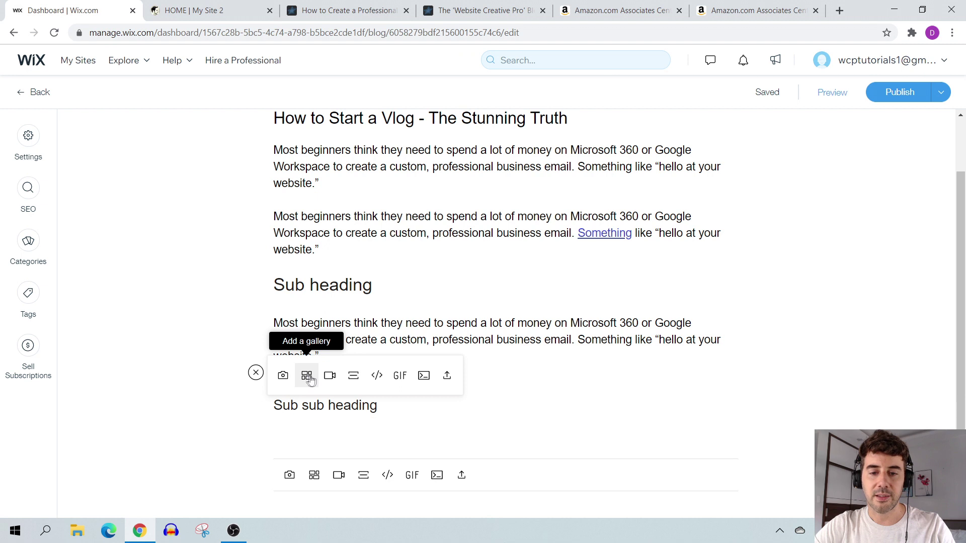
click(378, 377)
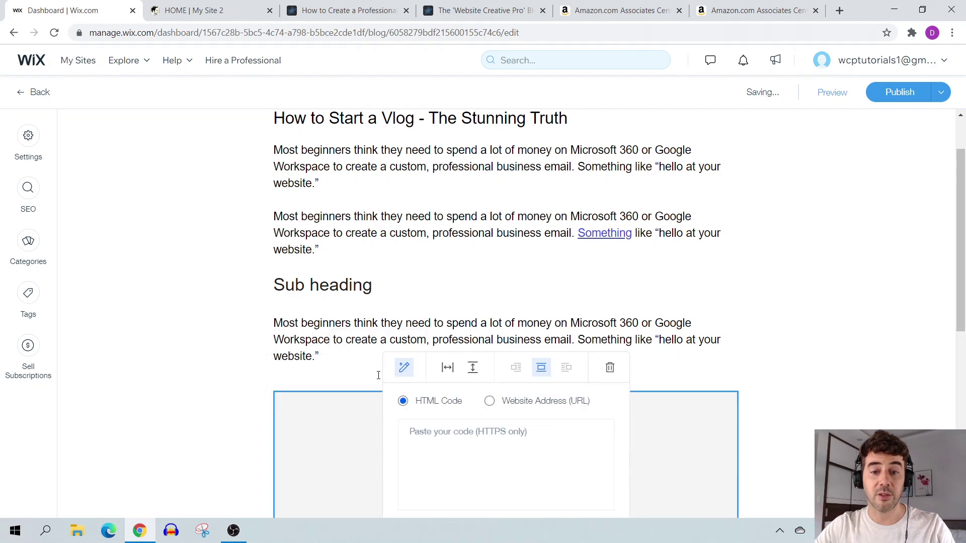
click(442, 316)
right_click(446, 313)
click(475, 194)
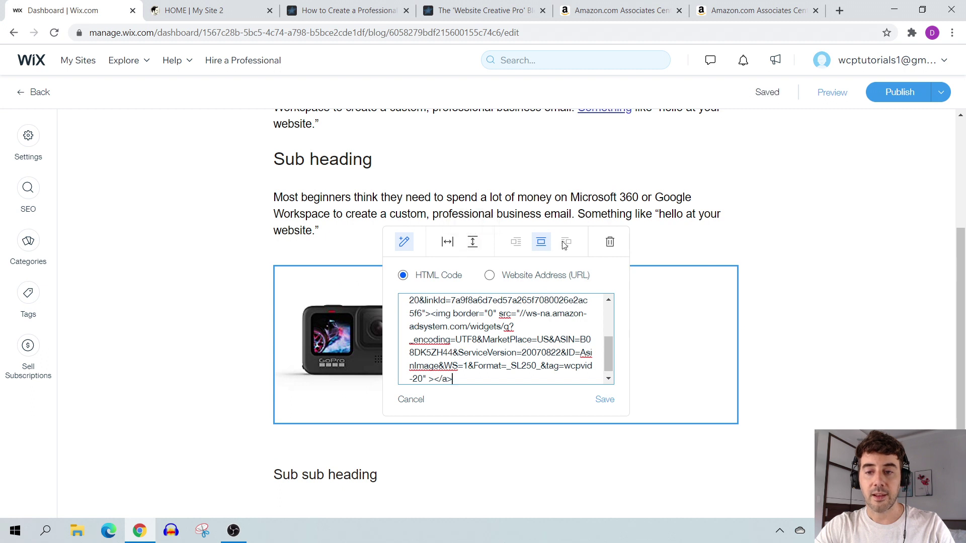
click(606, 400)
Centre the GoPro embed and shrink its width to about 317
click(505, 328)
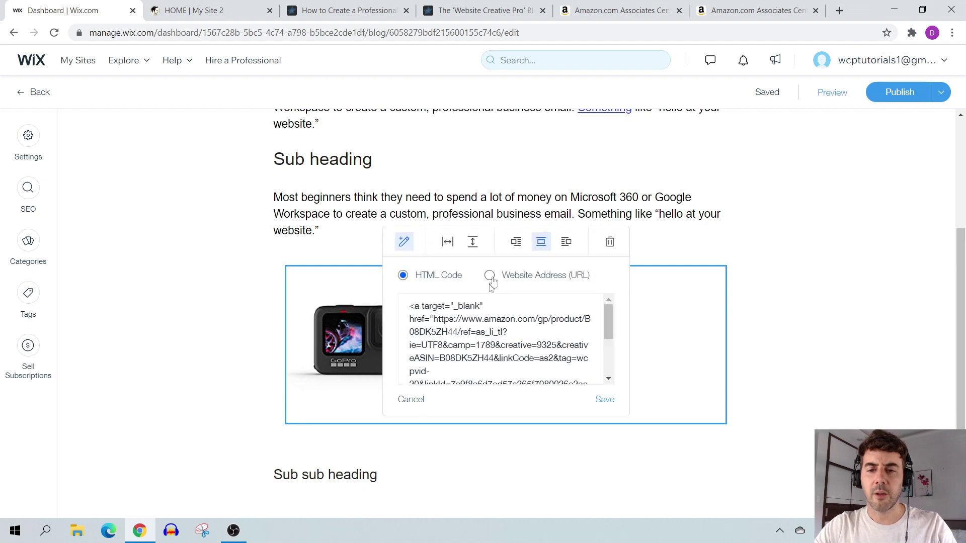
click(518, 243)
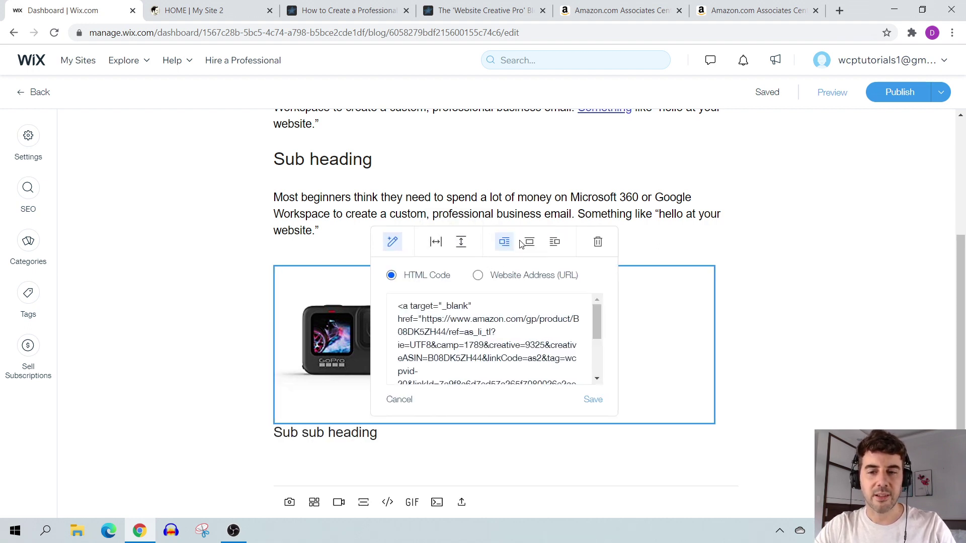
click(530, 242)
click(558, 198)
click(522, 321)
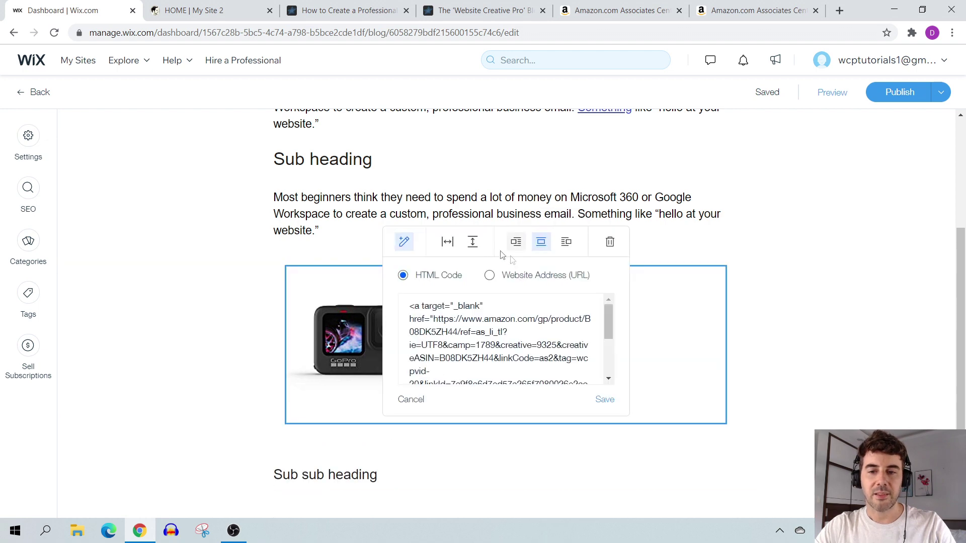
click(566, 242)
click(529, 244)
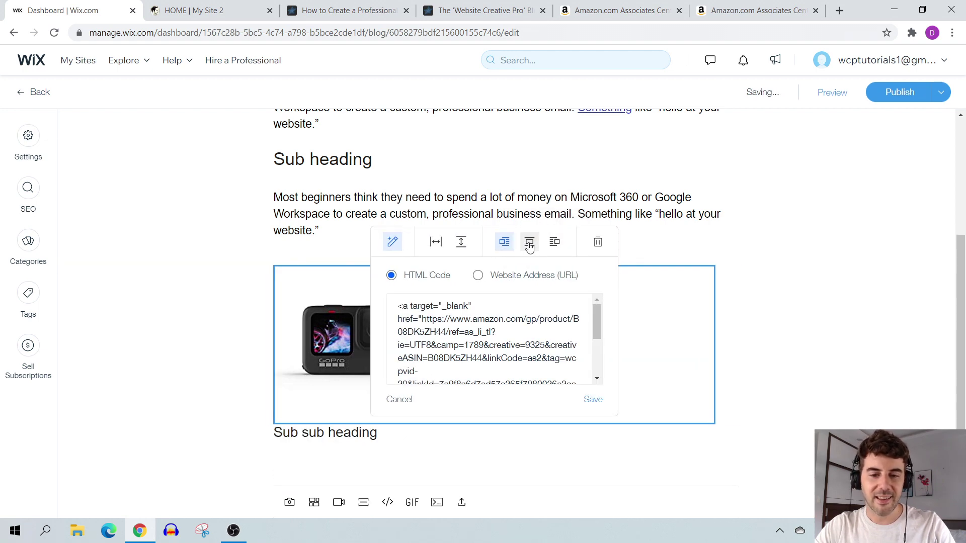
click(436, 242)
drag(524, 269, 463, 273)
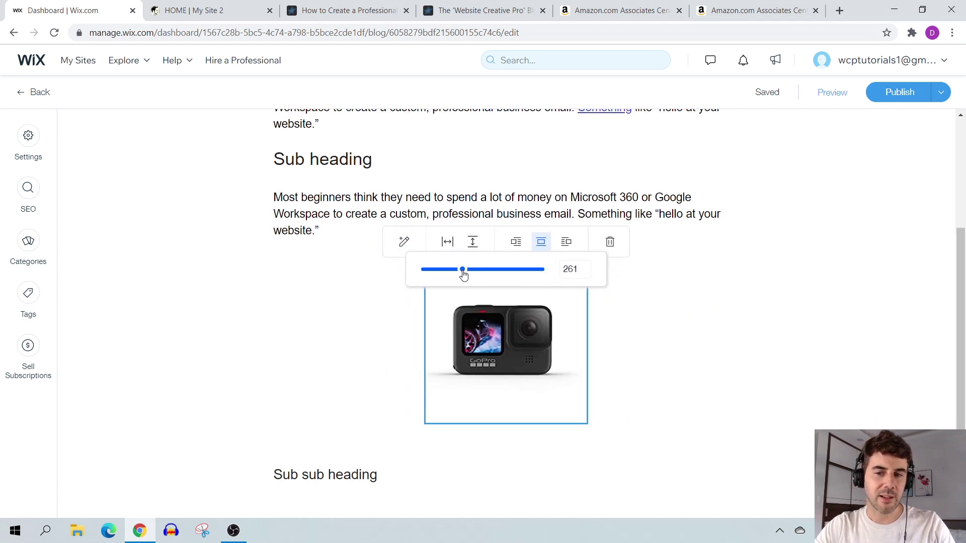
click(415, 207)
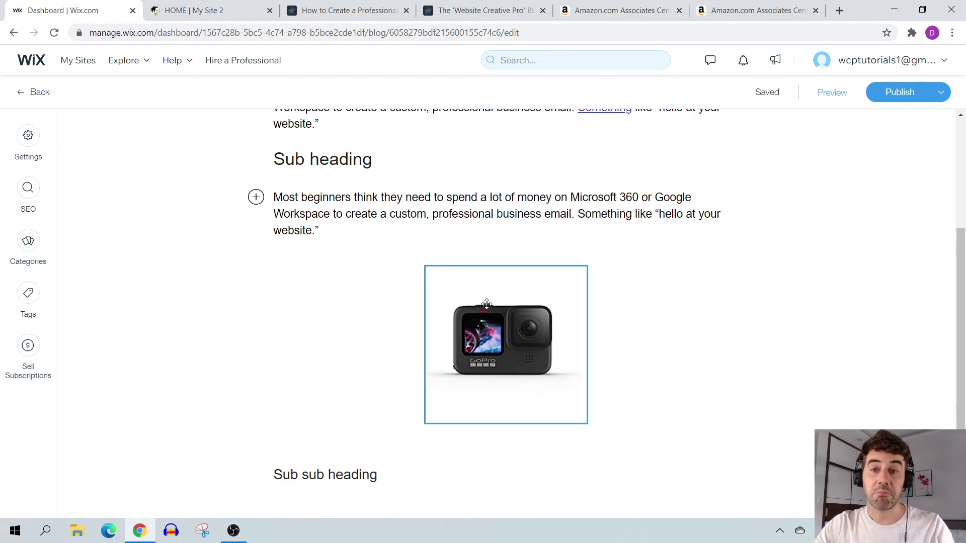
Add an empty line below the Sub sub heading
scroll(430, 278, up, 3)
scroll(475, 384, down, 1)
scroll(407, 390, up, 1)
scroll(391, 428, down, 4)
click(382, 416)
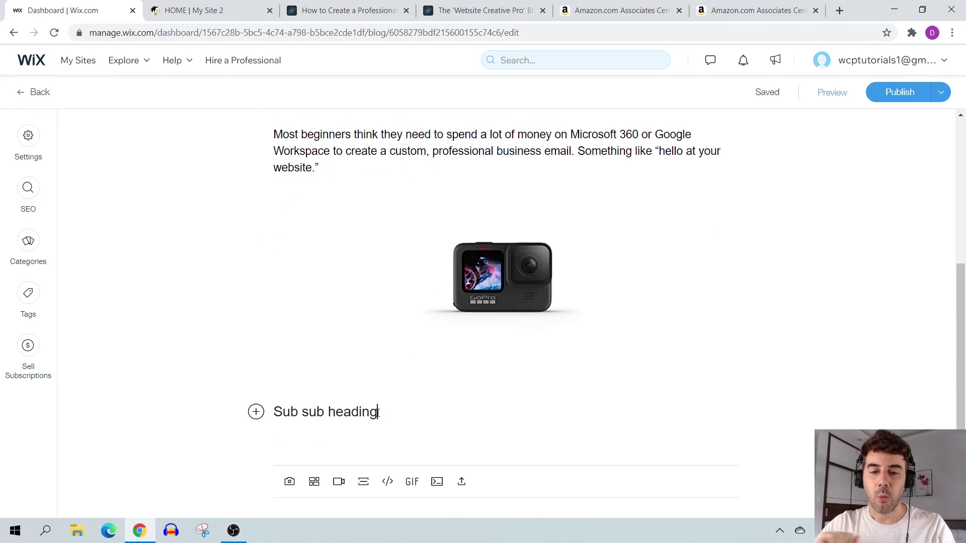
key(Return)
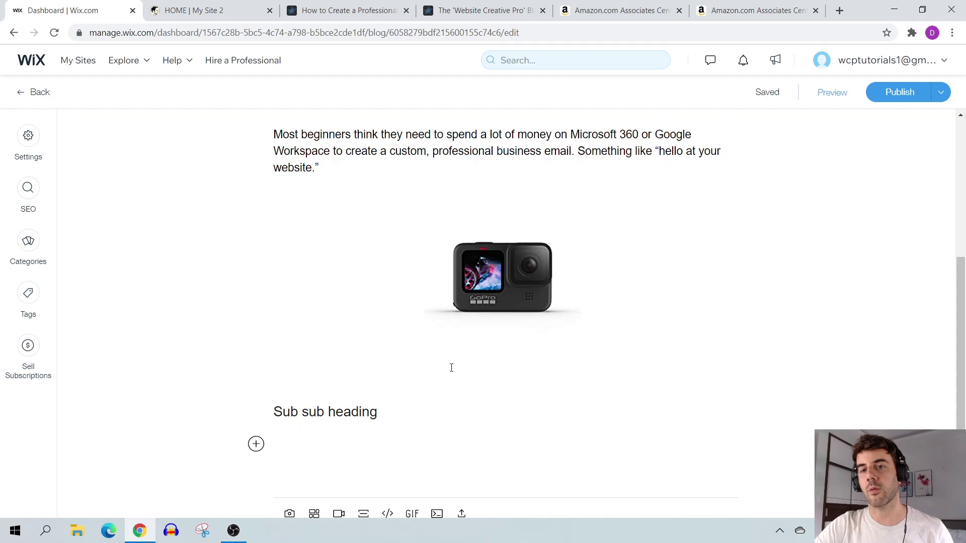
click(342, 10)
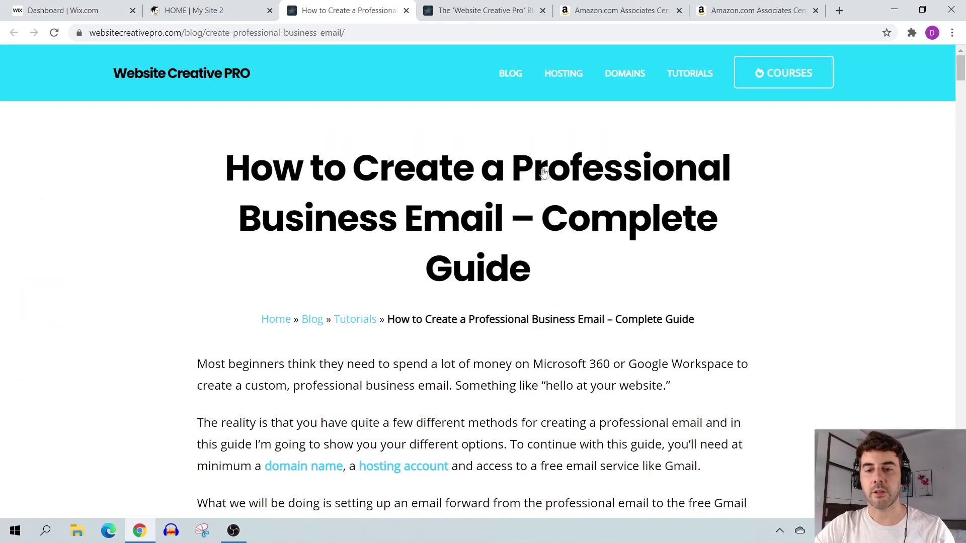
Skim the business email article down to Method 1 / Step 1, then return to the Wix post
drag(961, 65, 962, 88)
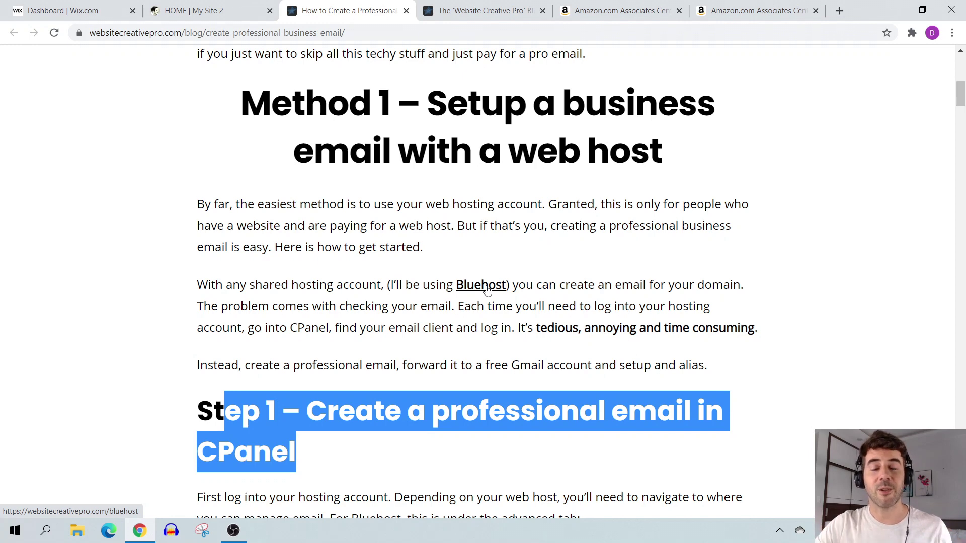
click(65, 7)
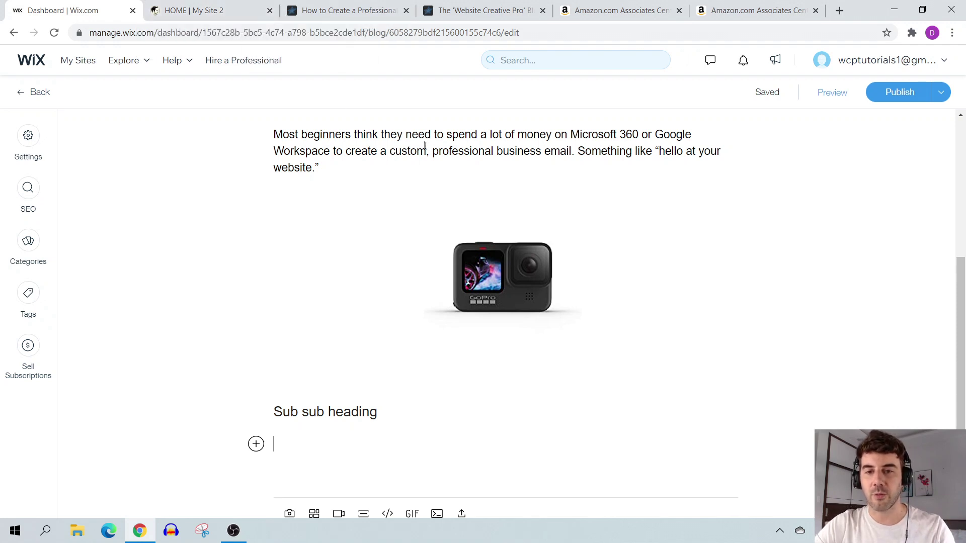
drag(426, 146, 396, 145)
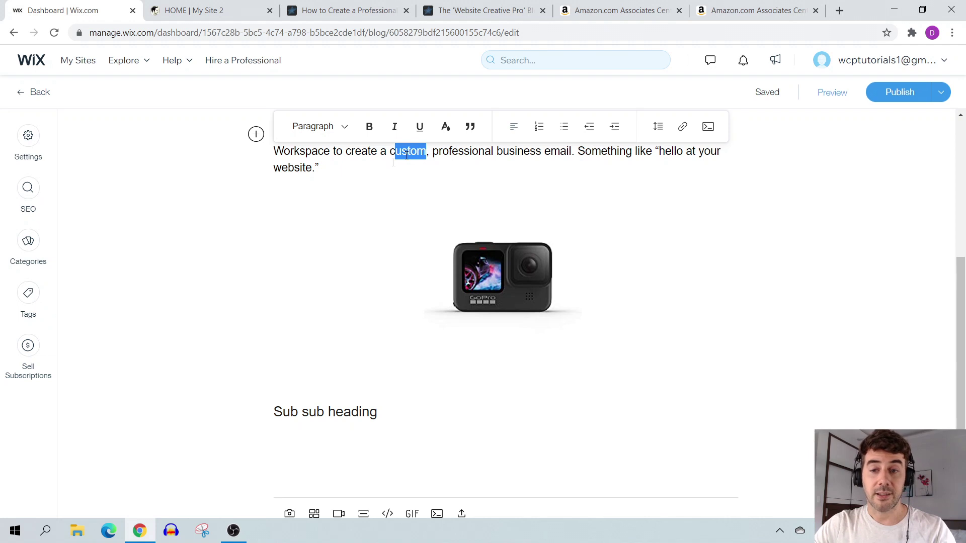
scroll(931, 256, up, 3)
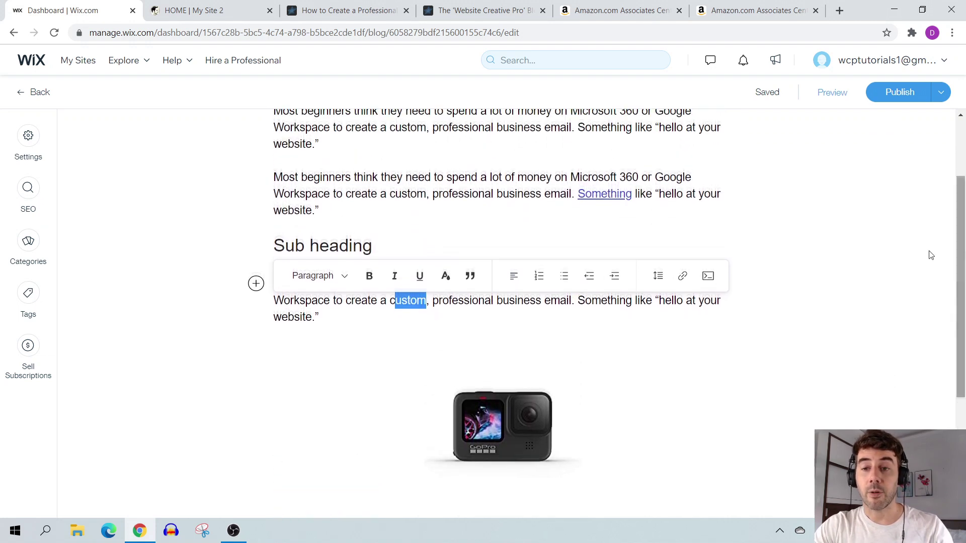
click(480, 177)
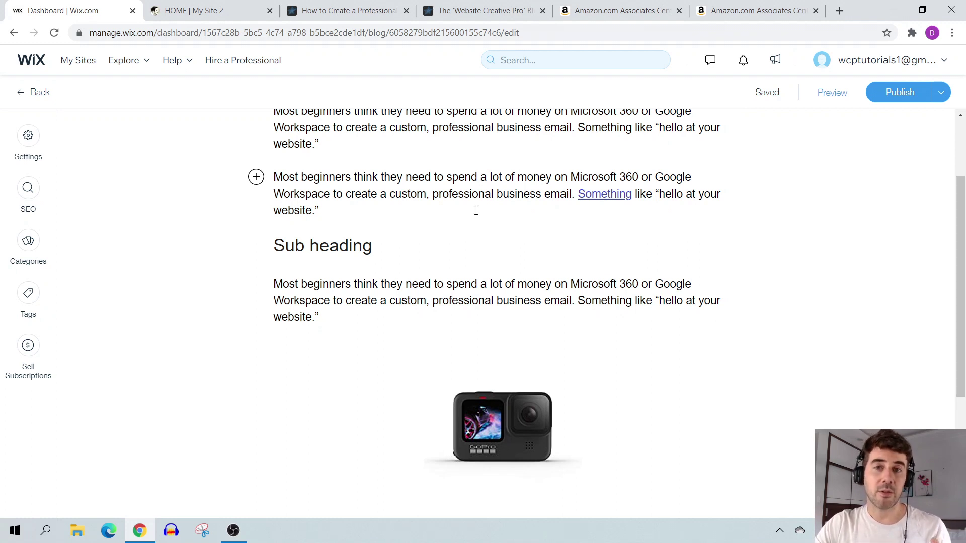
click(365, 8)
click(327, 245)
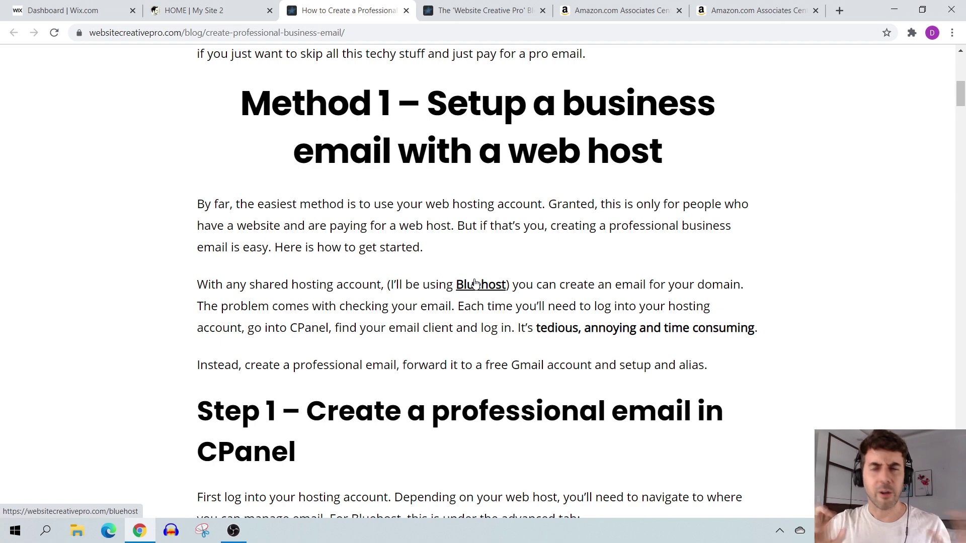
click(30, 8)
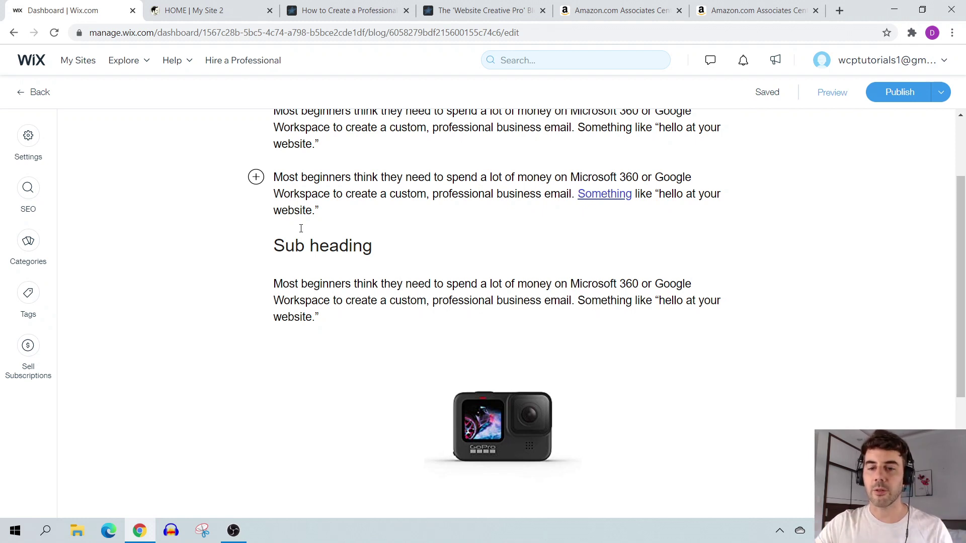
scroll(423, 277, up, 2)
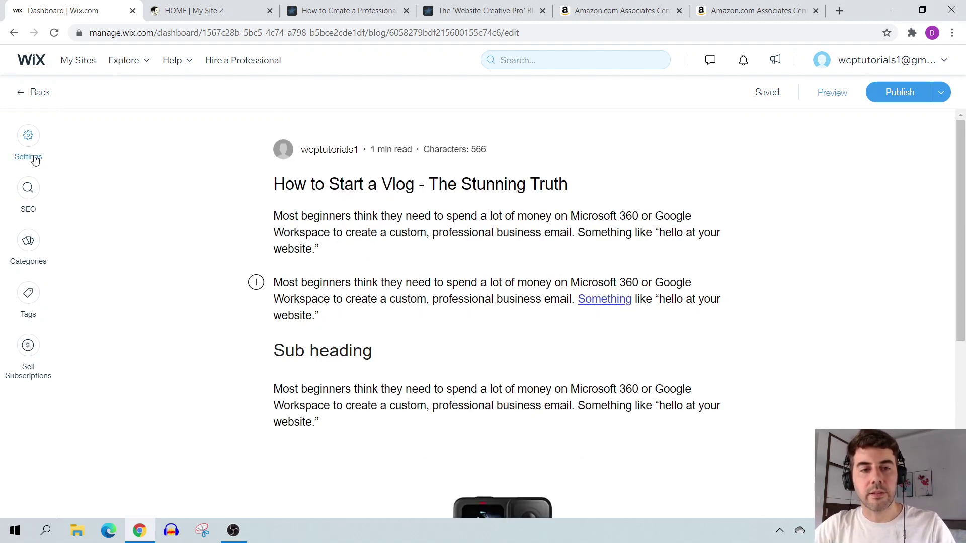
click(28, 141)
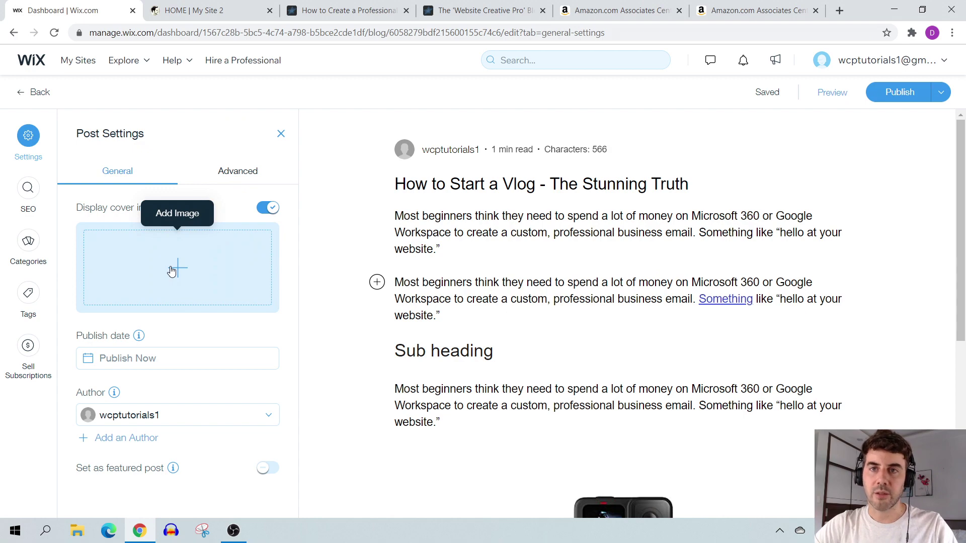
Return to the Wix post settings and open the cover image picker
click(335, 9)
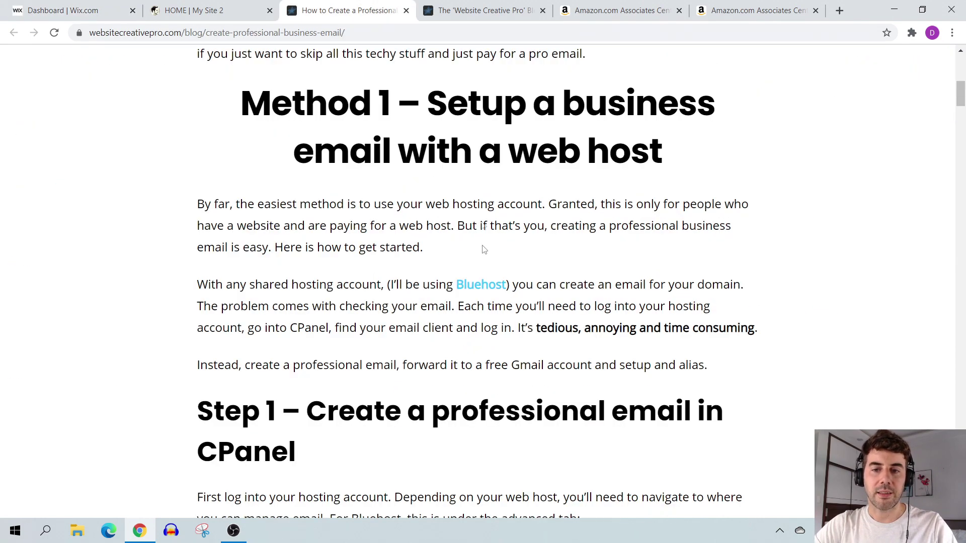
click(481, 5)
key(ctrl+1)
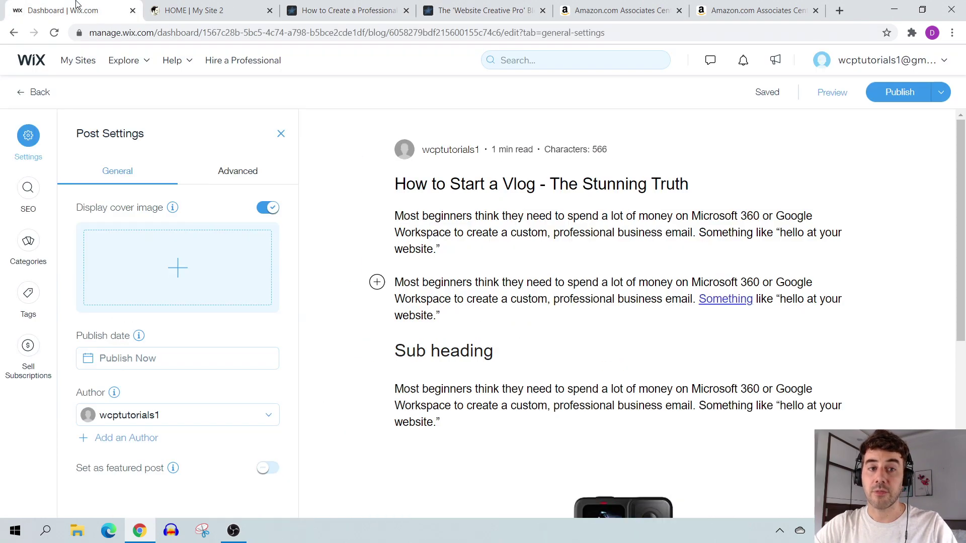
click(178, 266)
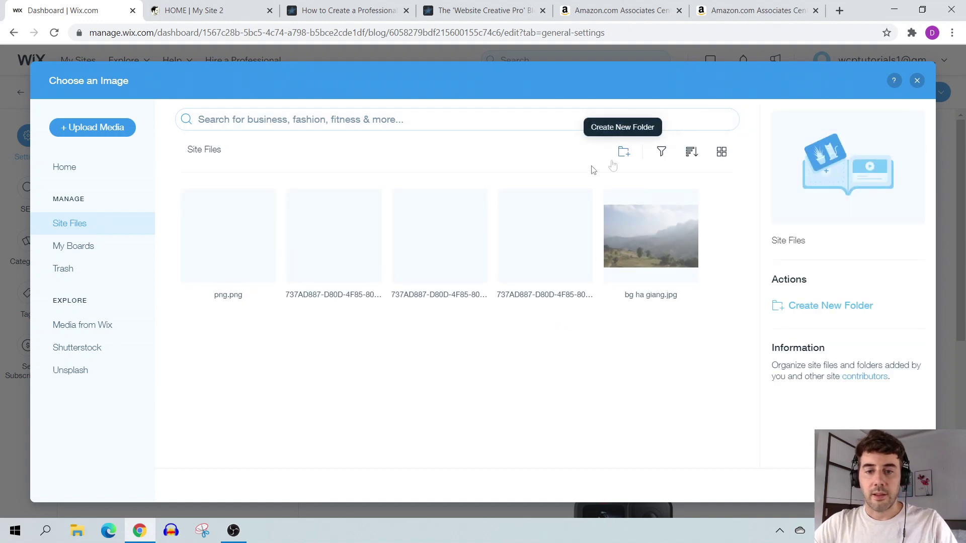
Upload gopro.jpg from the desktop into the Choose an Image dialog
double_click(870, 14)
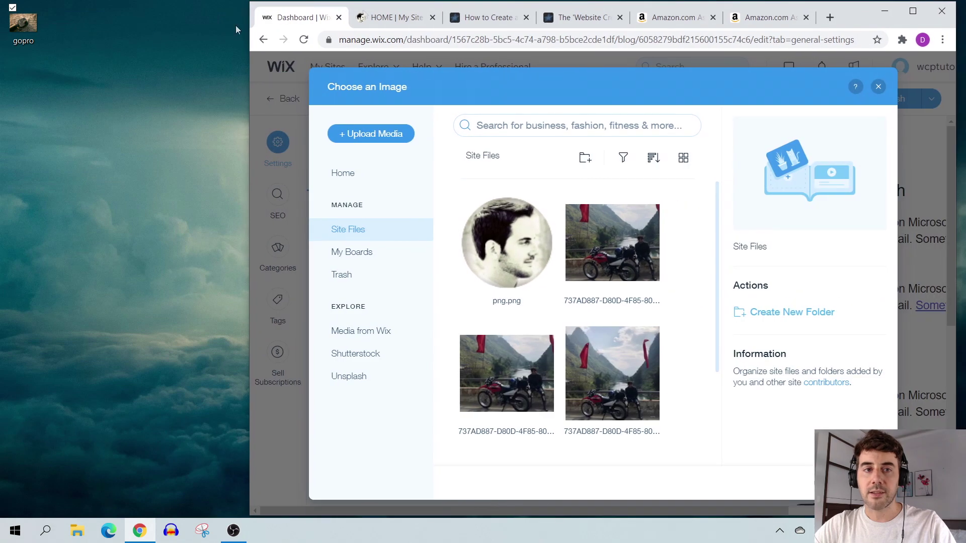
drag(23, 23, 565, 259)
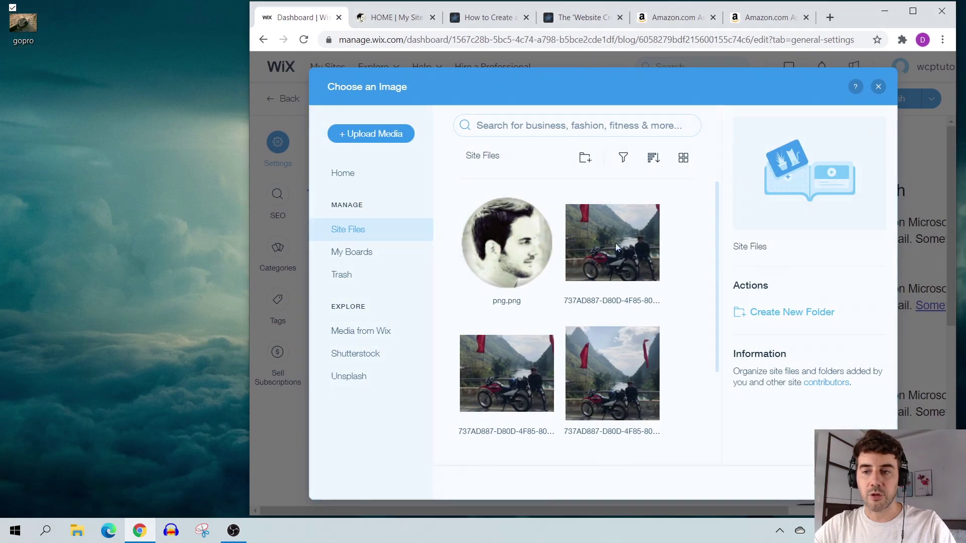
click(905, 12)
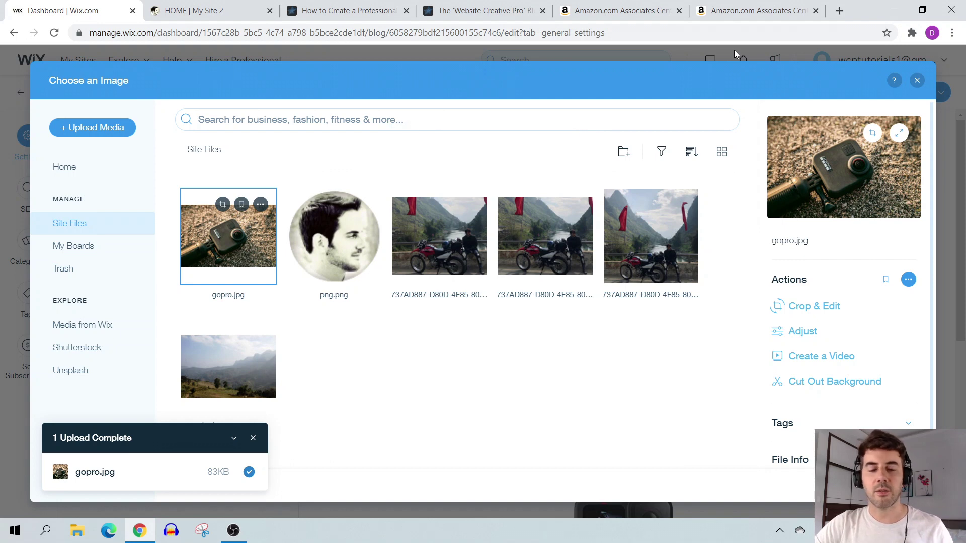
click(839, 10)
Load unsplash.com in the new tab and browse its photo feed
text(unsplash.com)
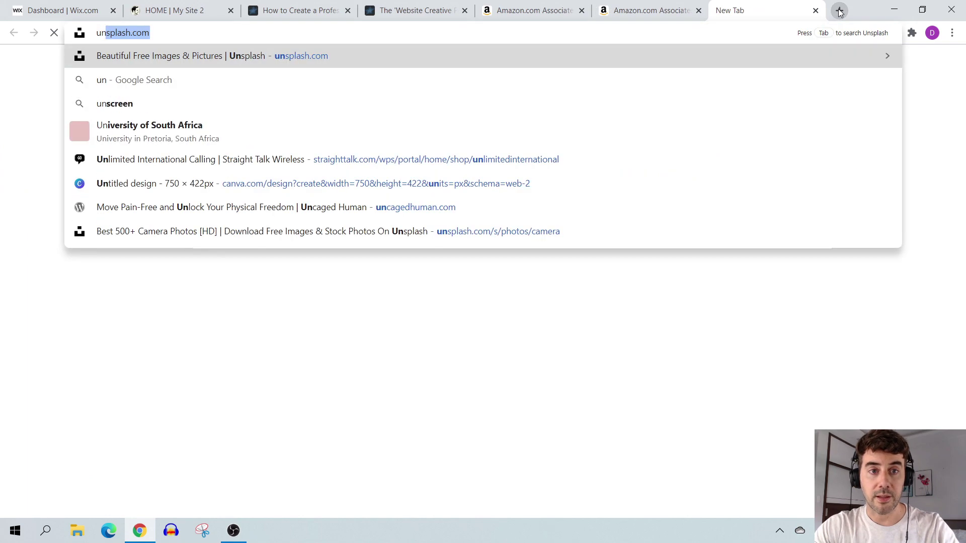
key(Return)
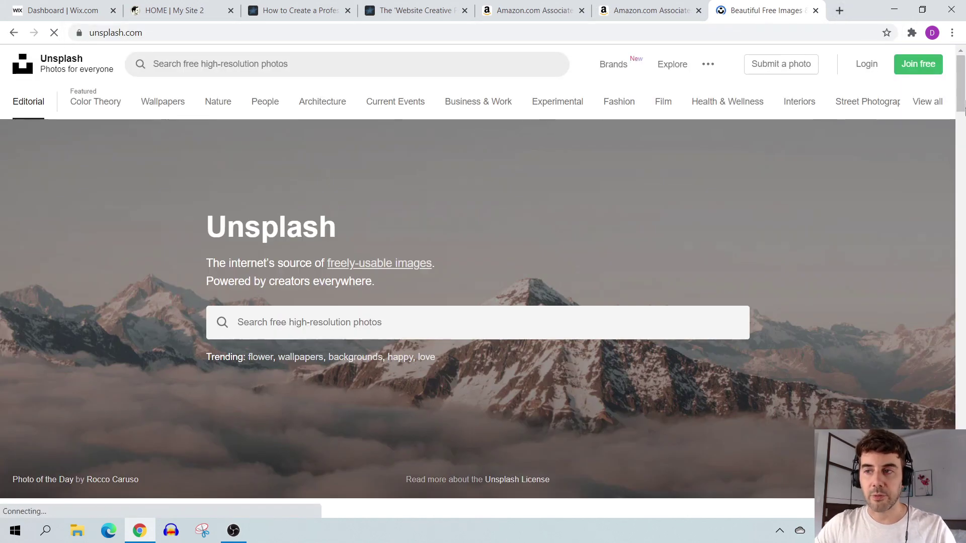
scroll(964, 117, down, 5)
scroll(964, 117, down, 5)
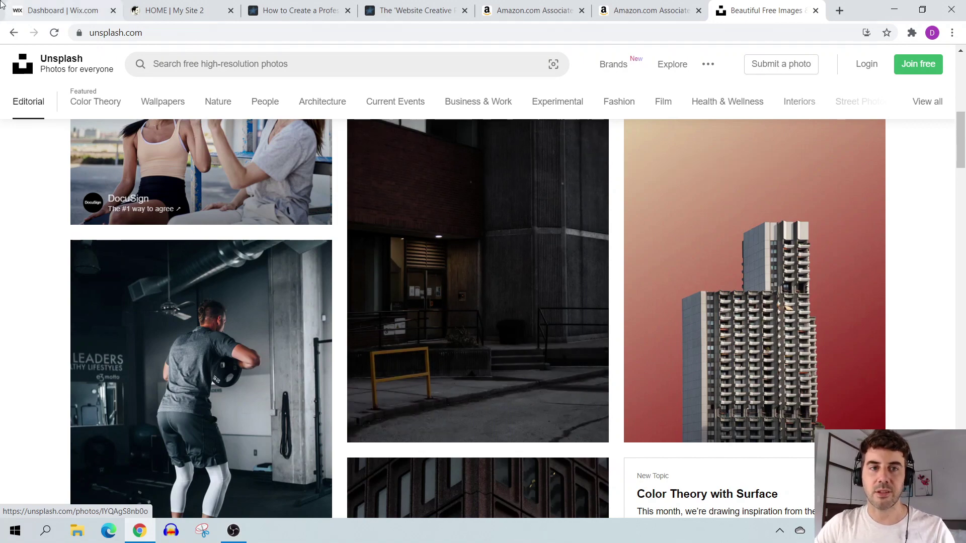
key(ctrl+1)
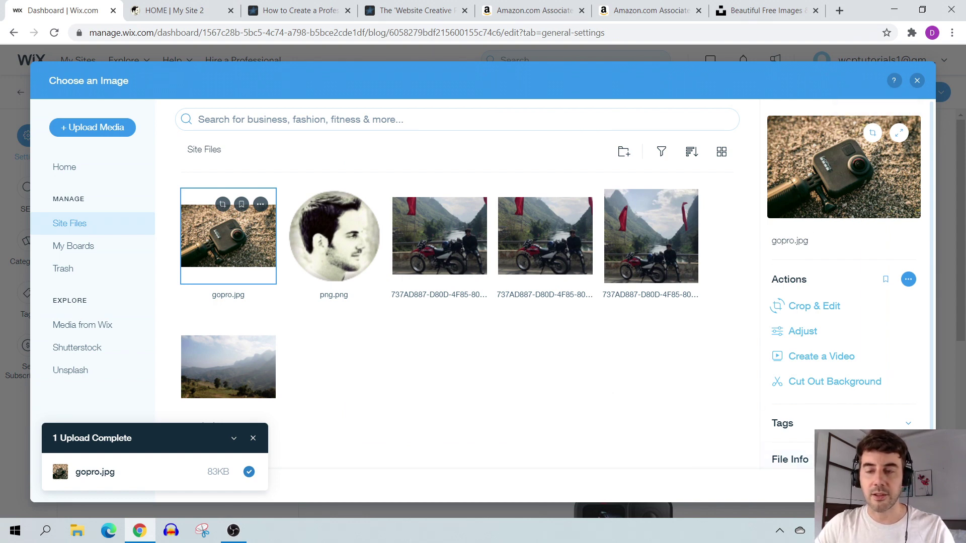
Set gopro.jpg as the post's cover image and start adding a new author
key(Return)
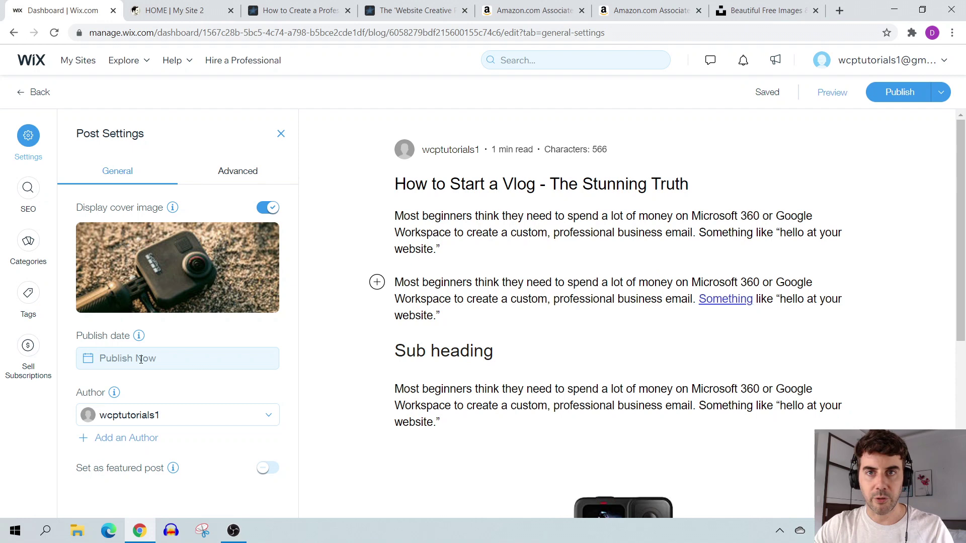
scroll(157, 354, down, 1)
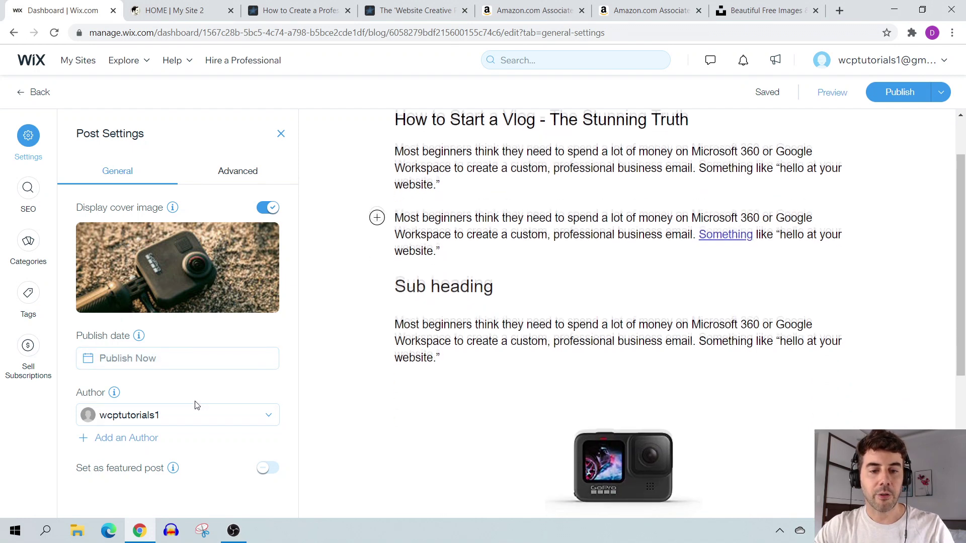
scroll(201, 407, down, 2)
click(222, 418)
click(158, 433)
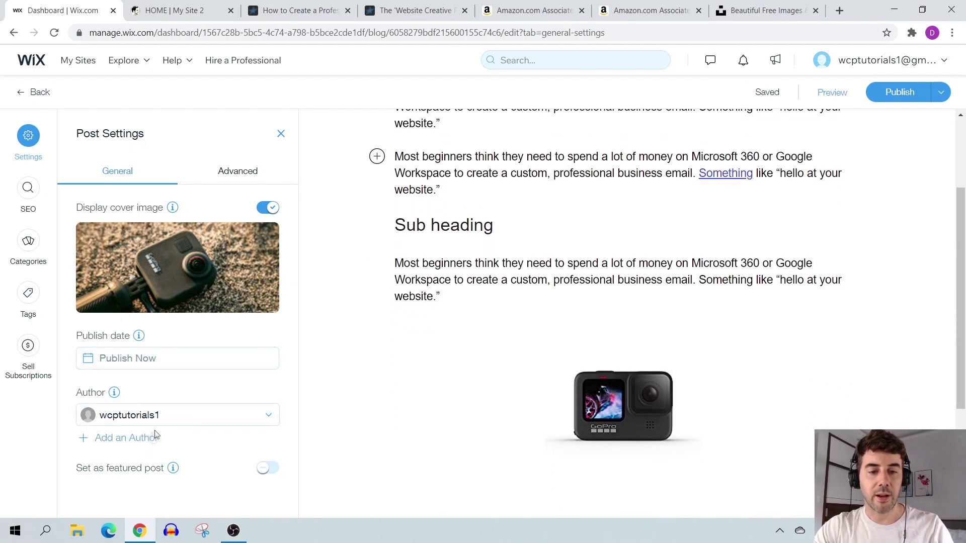
click(149, 438)
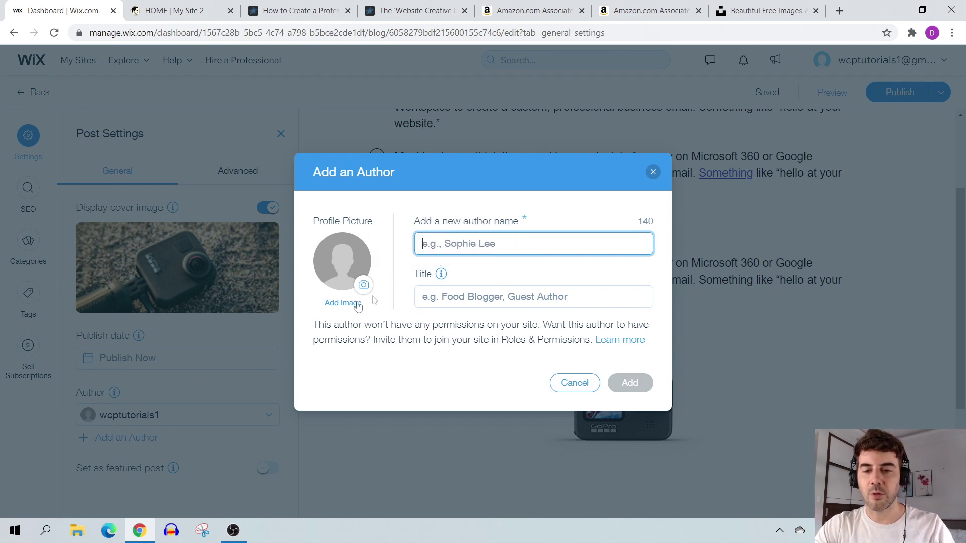
Enter the author's first name in the new author form, then close it without adding
mouse_move(441, 274)
text(David)
click(484, 296)
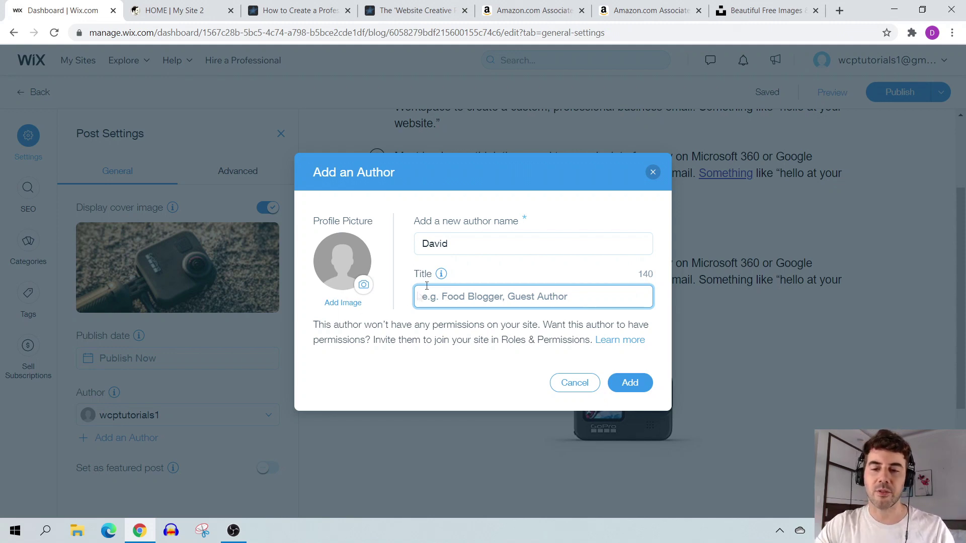
click(653, 172)
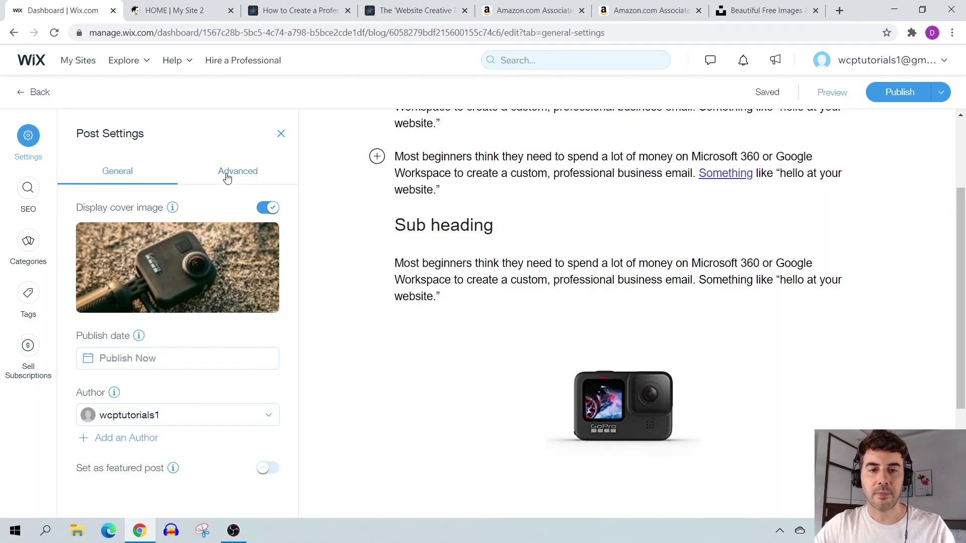
View the Advanced post settings: empty excerpt, no related posts, commenting enabled
scroll(188, 212, down, 1)
scroll(189, 212, down, 2)
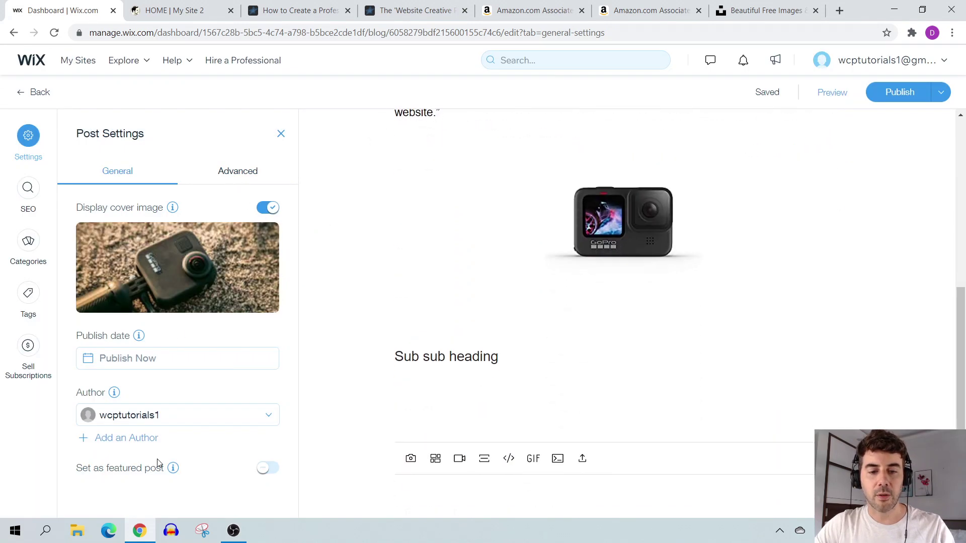
click(237, 172)
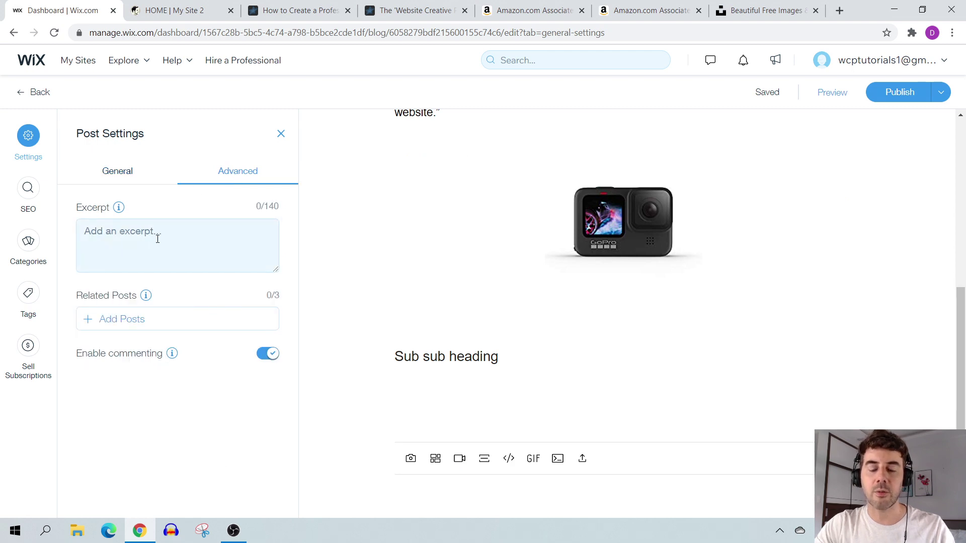
scroll(146, 241, up, 3)
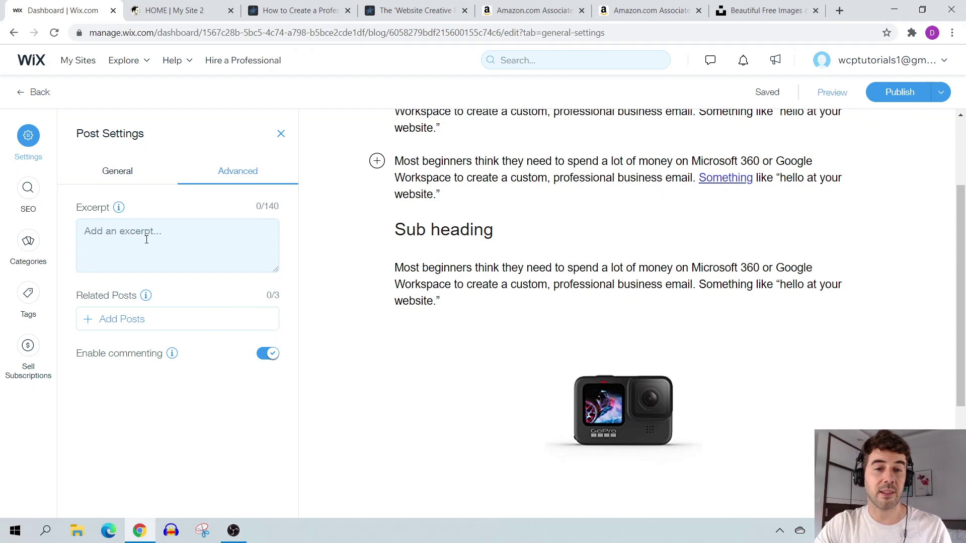
click(840, 10)
Search Google for 'website creative pro' and highlight the websitecreativepro.com result
text(websit)
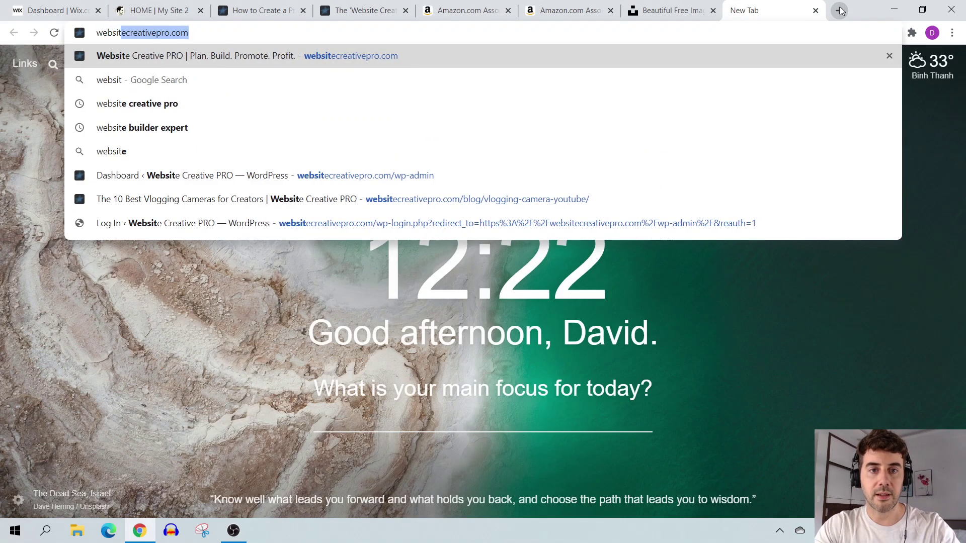
text(e cre)
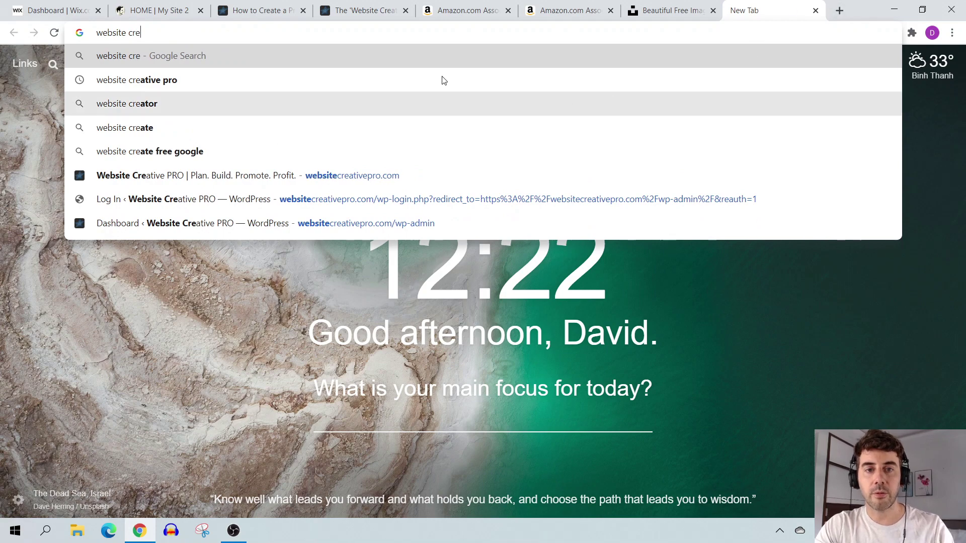
click(151, 80)
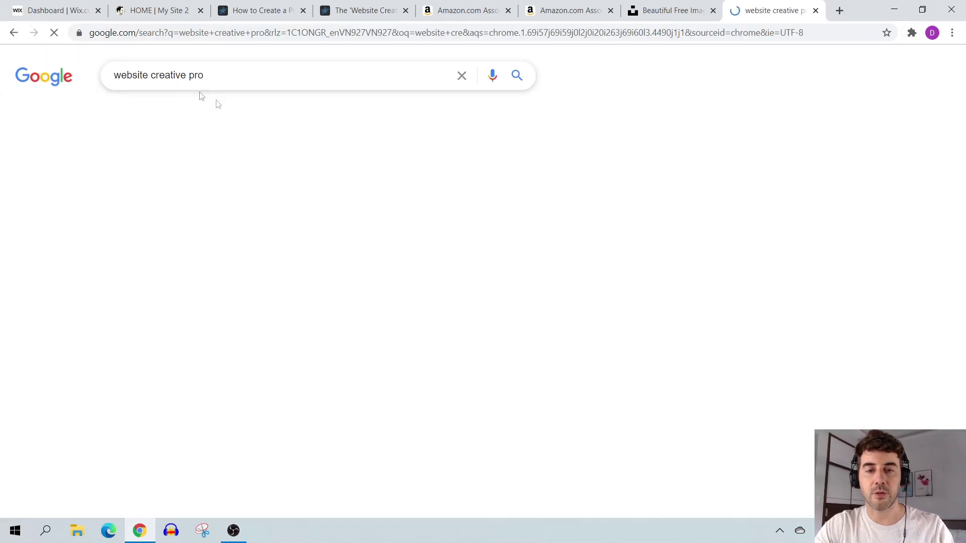
scroll(146, 170, down, 5)
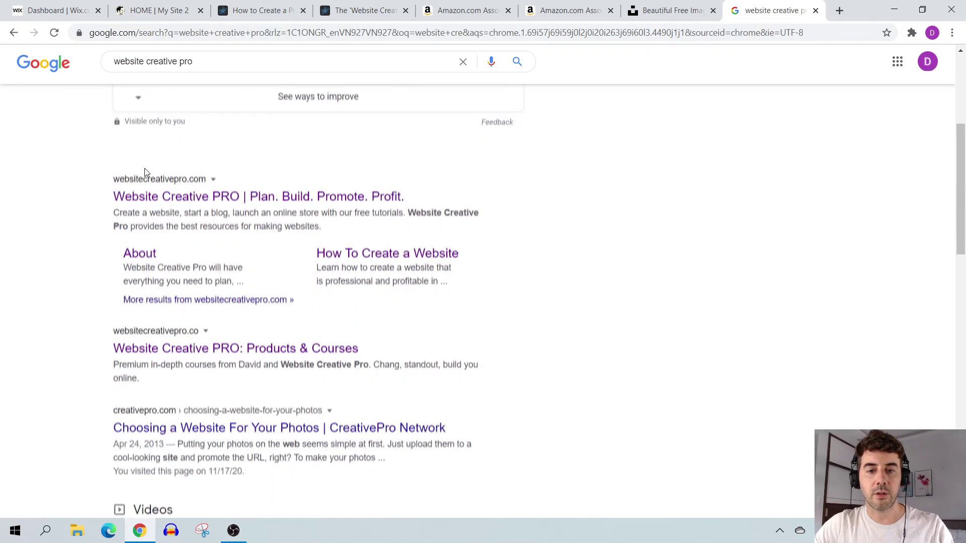
drag(323, 286, 72, 253)
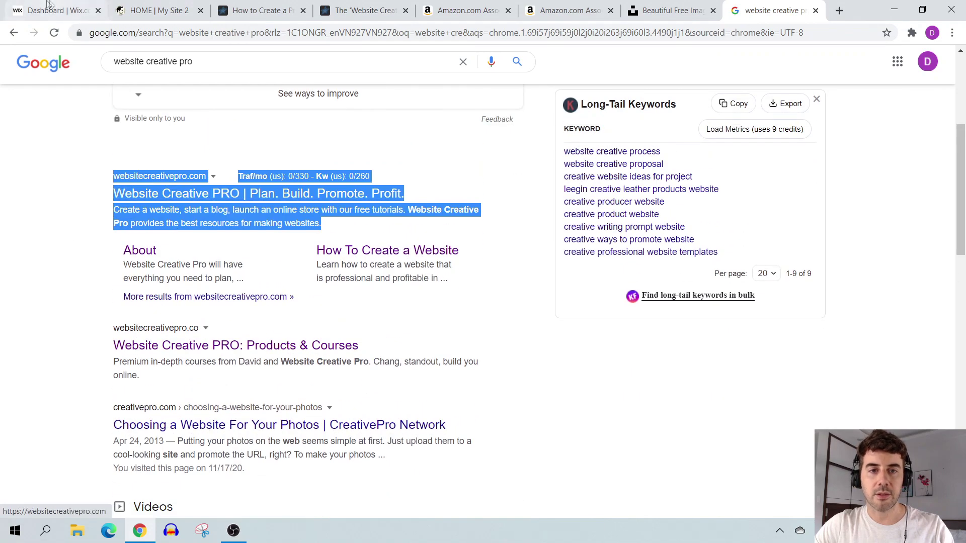
key(ctrl+1)
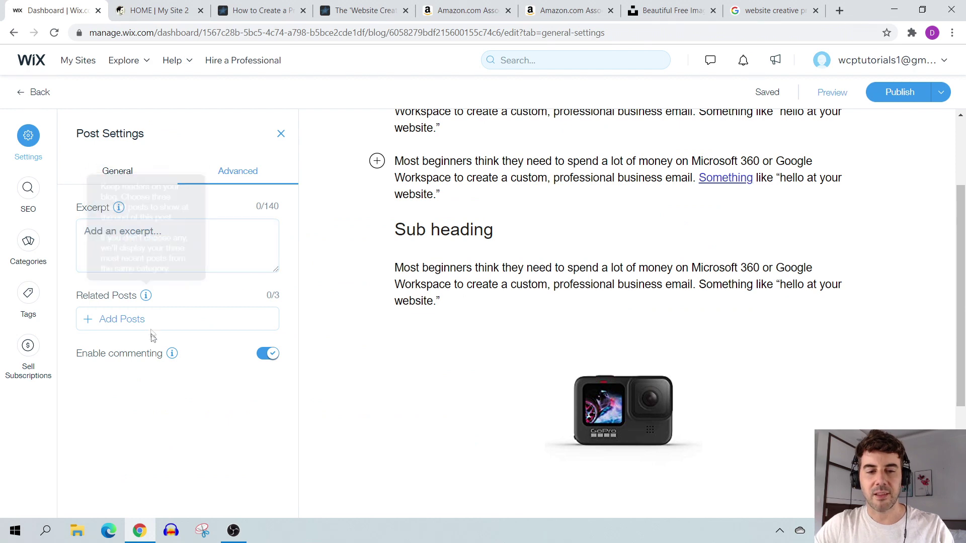
click(127, 320)
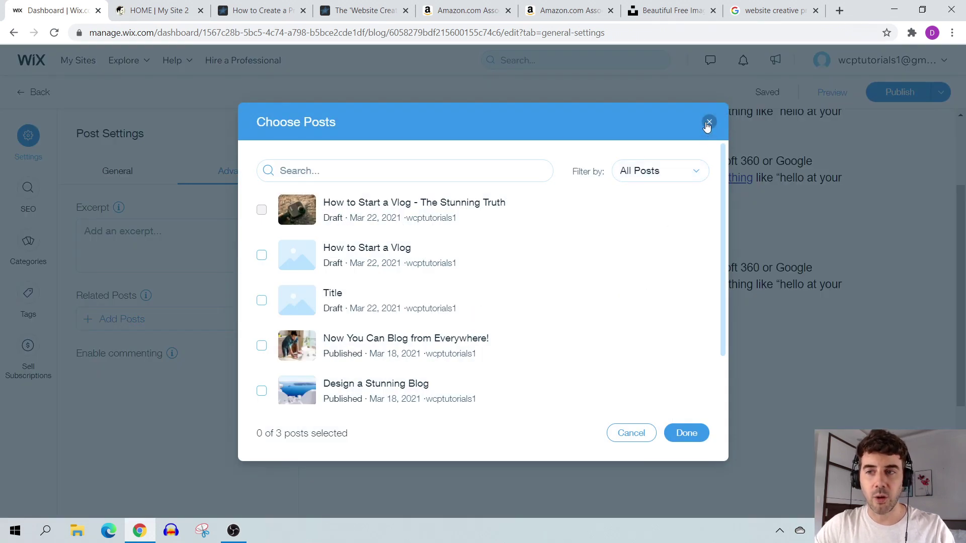
click(709, 123)
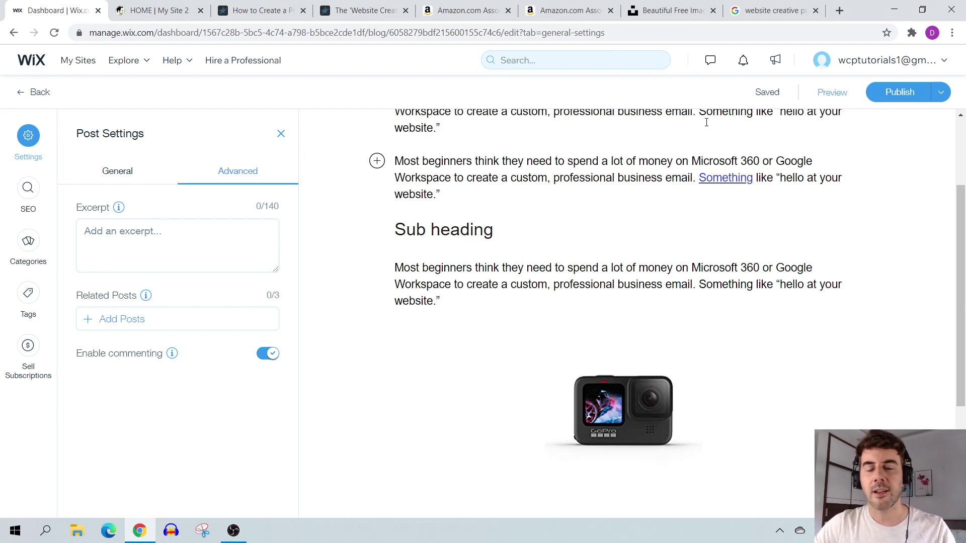
click(259, 10)
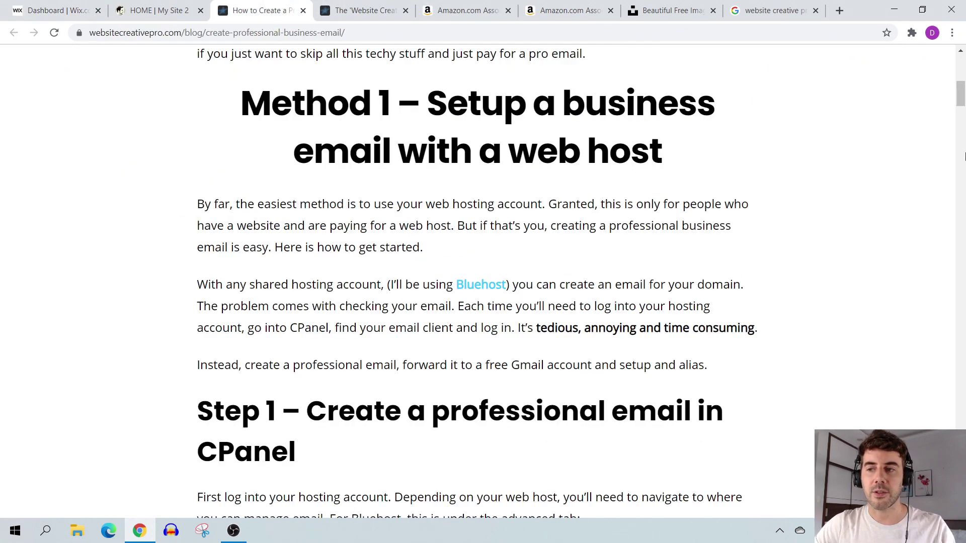
drag(962, 96, 955, 381)
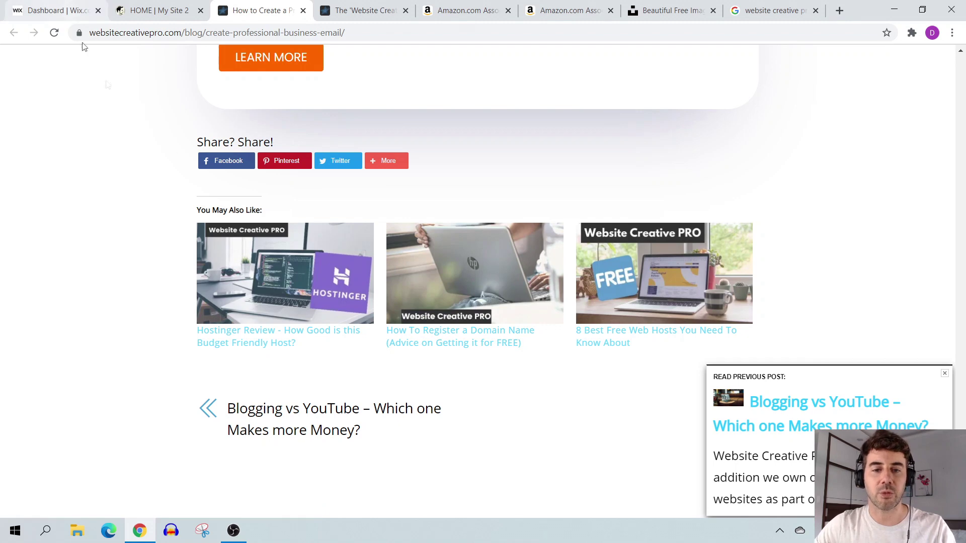
click(62, 6)
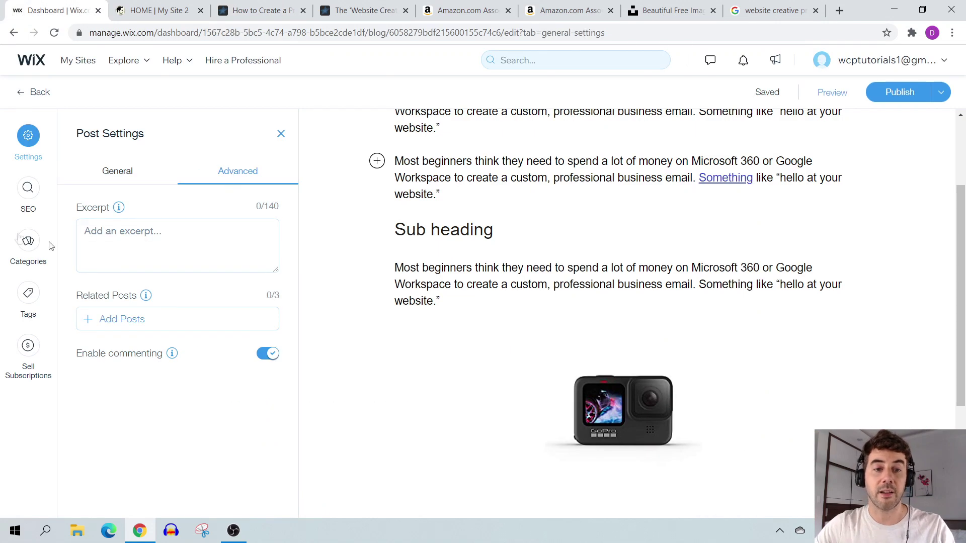
Replace the post's URL slug with 'how-to-start-vlog' in the SEO settings
click(22, 195)
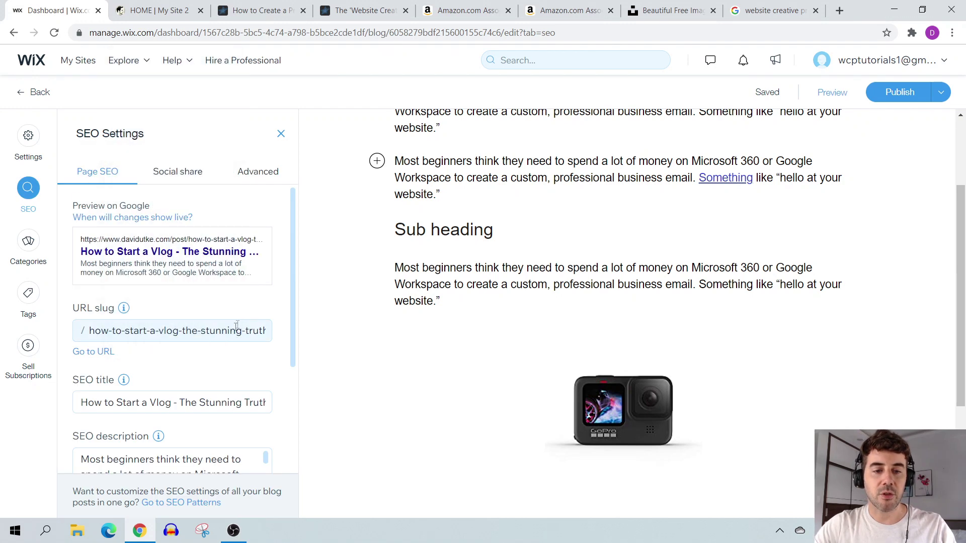
triple_click(182, 331)
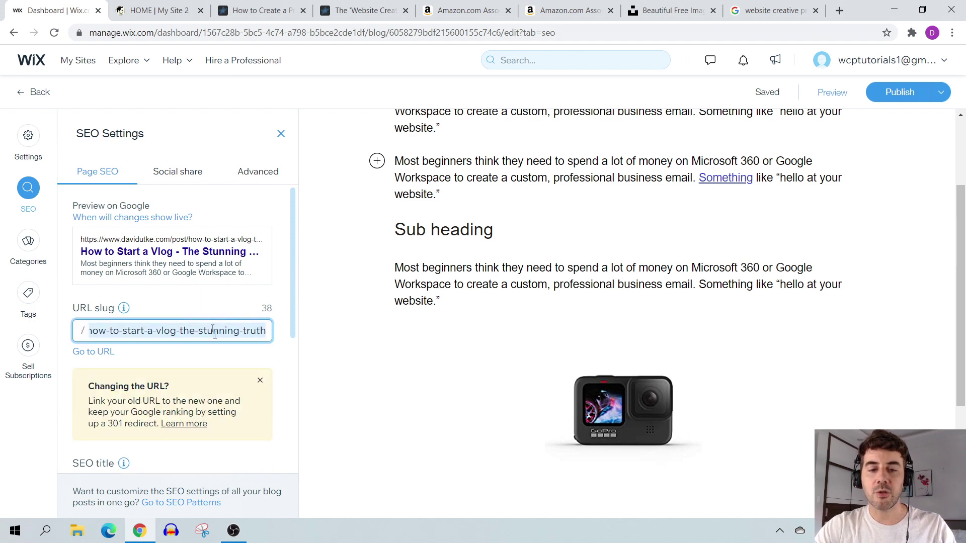
key(BackSpace)
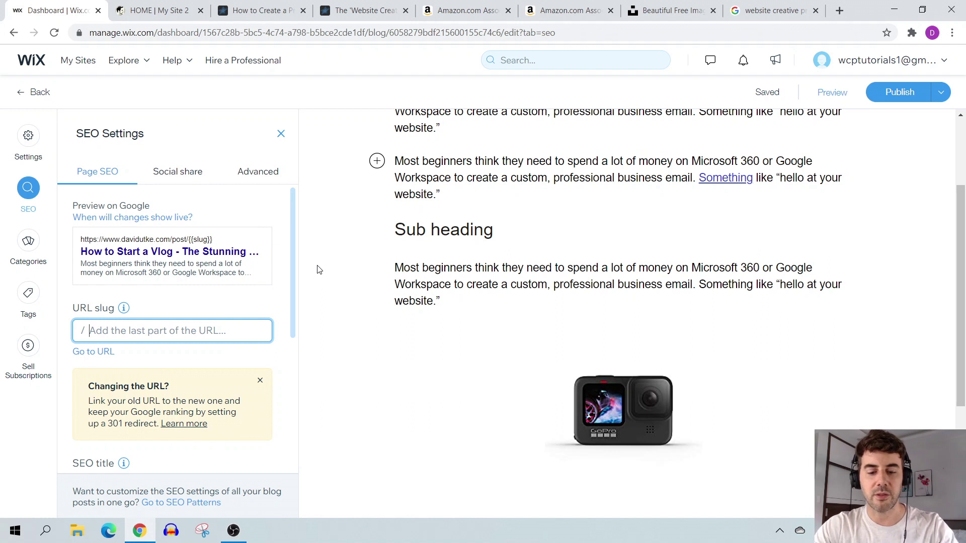
text(how)
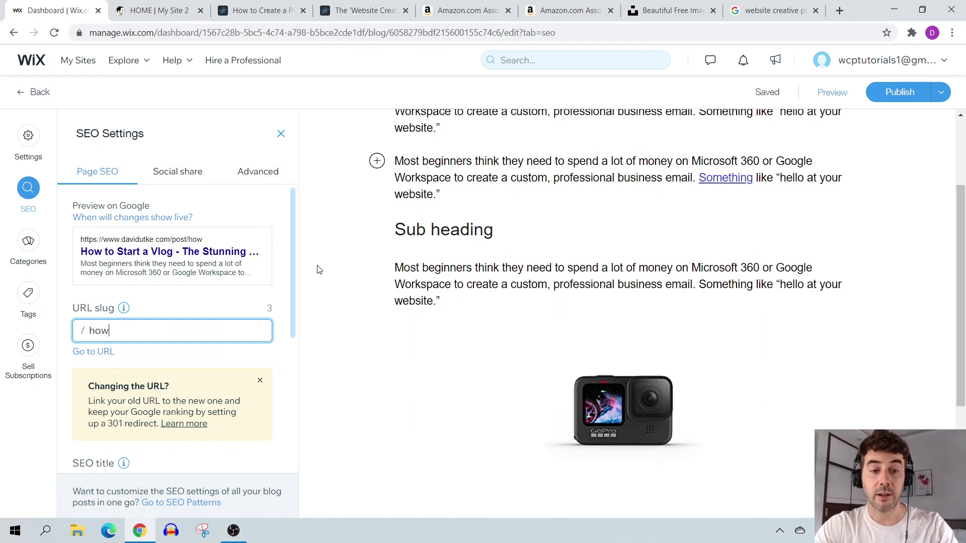
text(-to-s)
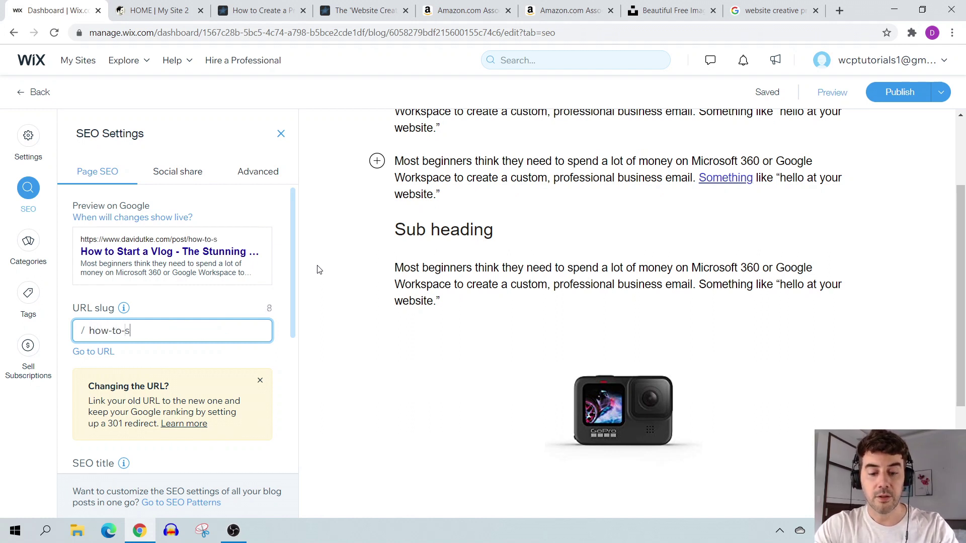
text(tart-vlog)
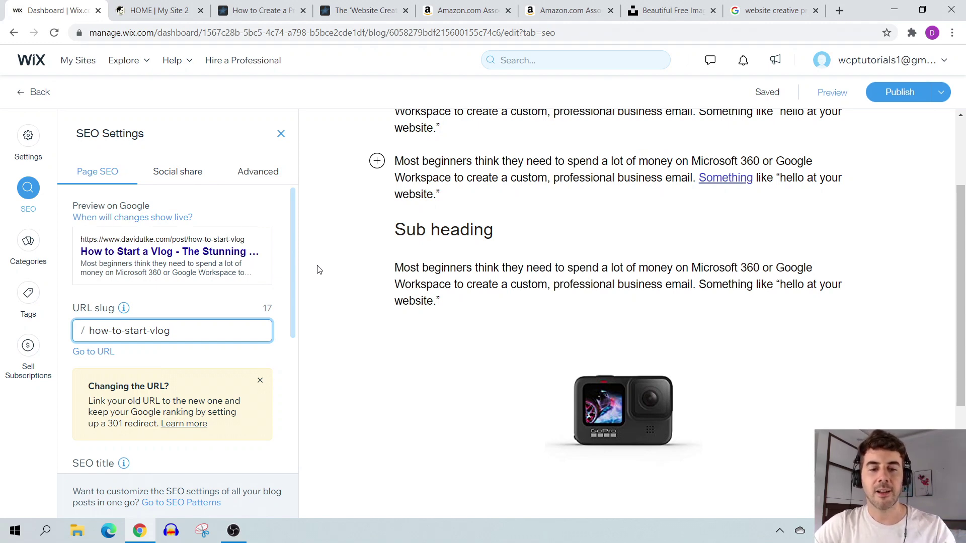
scroll(208, 248, up, 1)
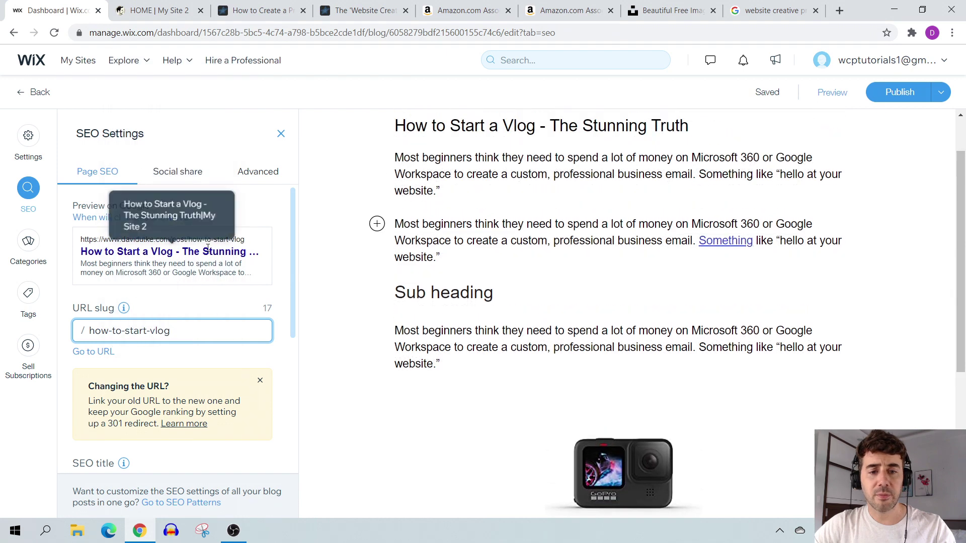
scroll(176, 330, down, 4)
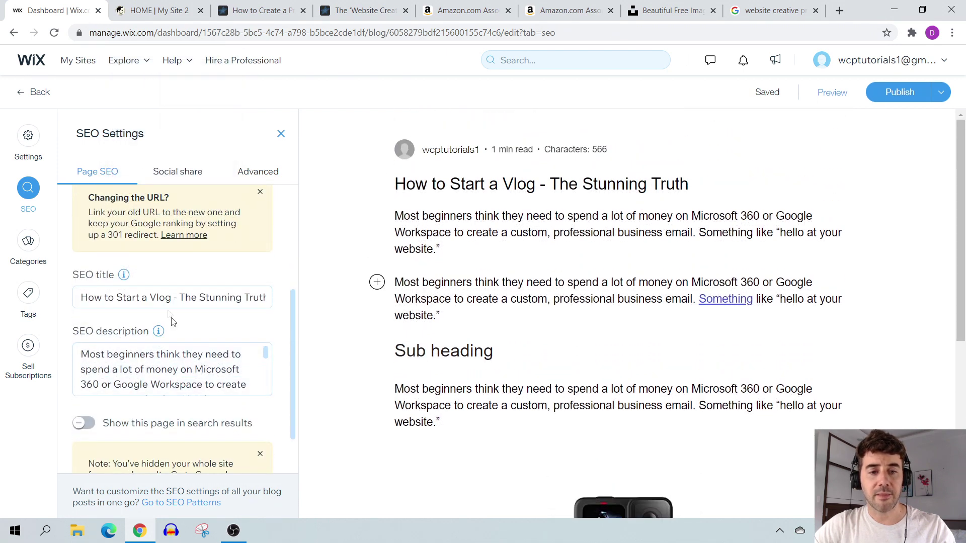
click(201, 298)
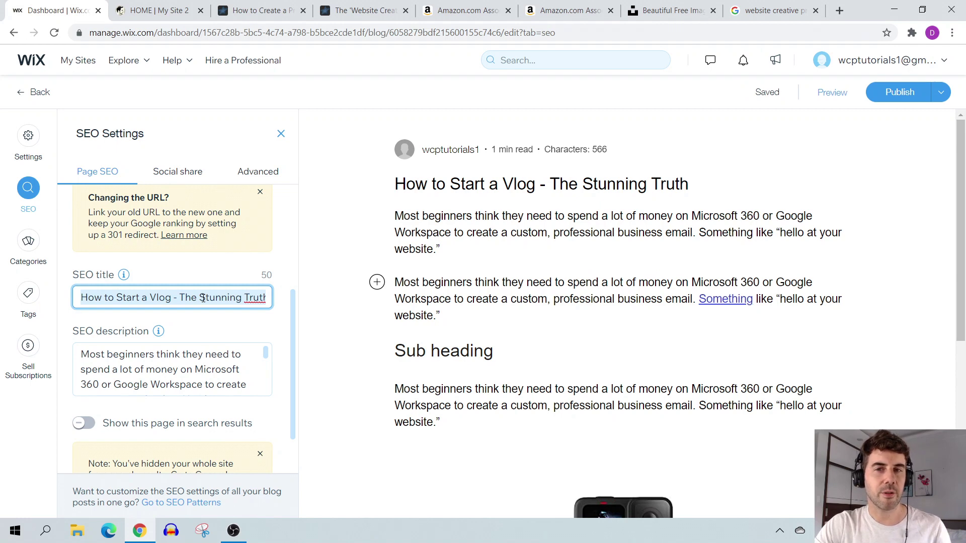
click(229, 11)
key(Home)
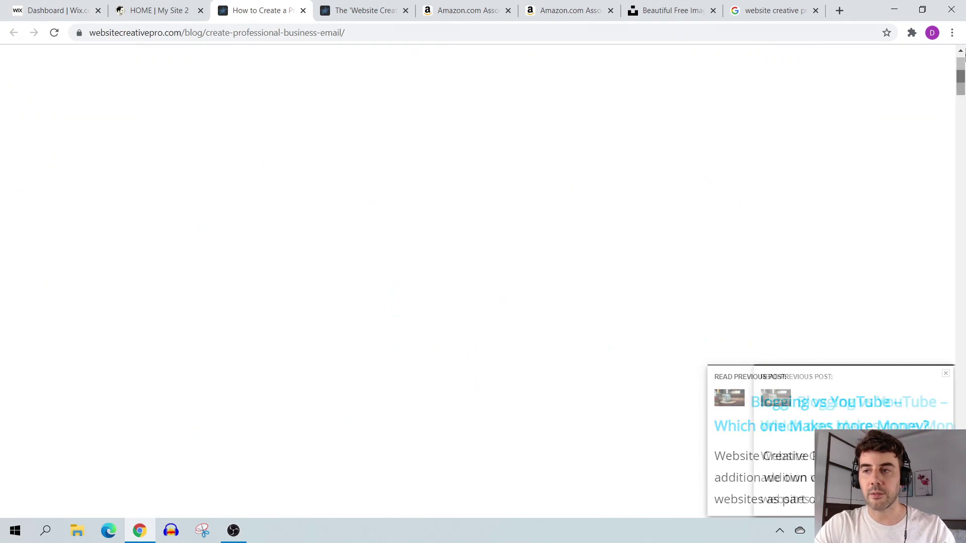
Select the article's headline on websitecreativepro.com
drag(578, 259, 227, 166)
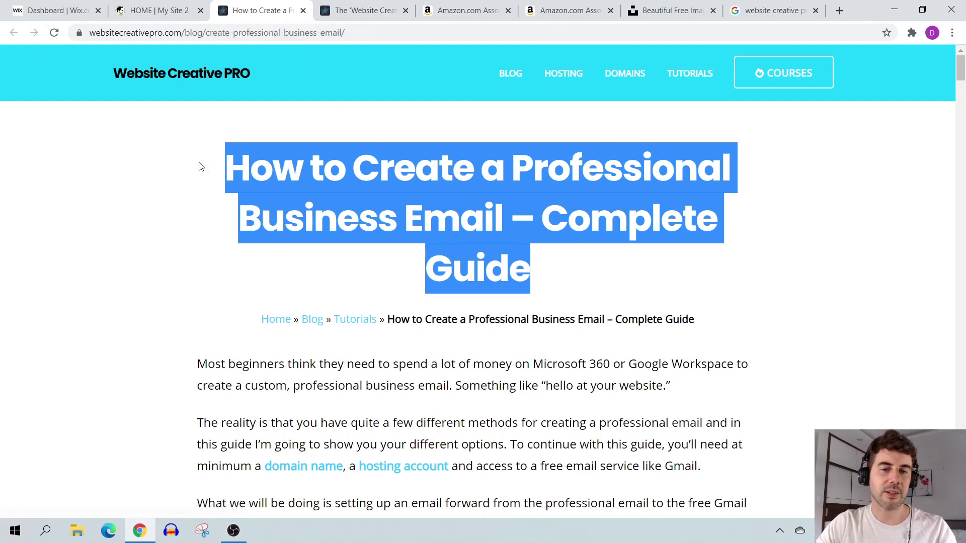
drag(205, 168, 491, 220)
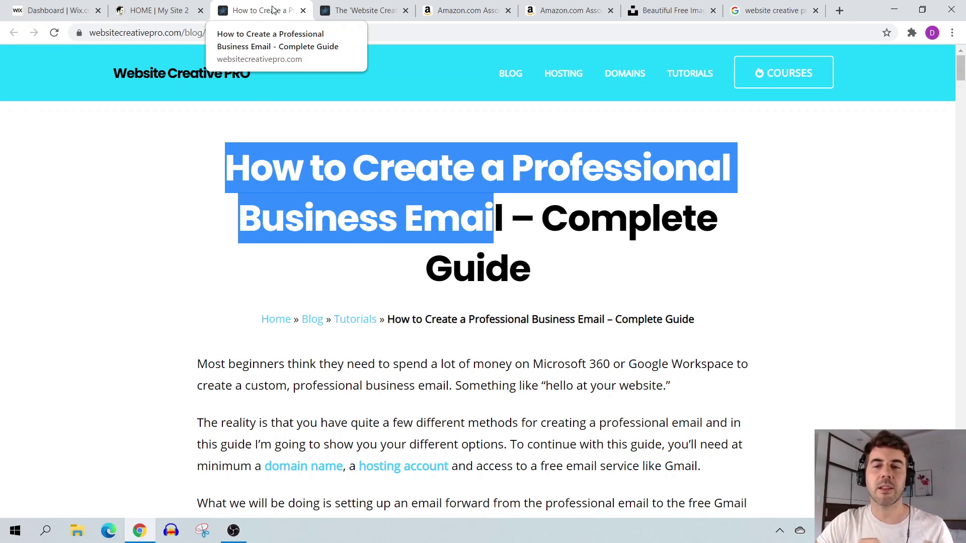
click(554, 267)
drag(564, 261, 243, 171)
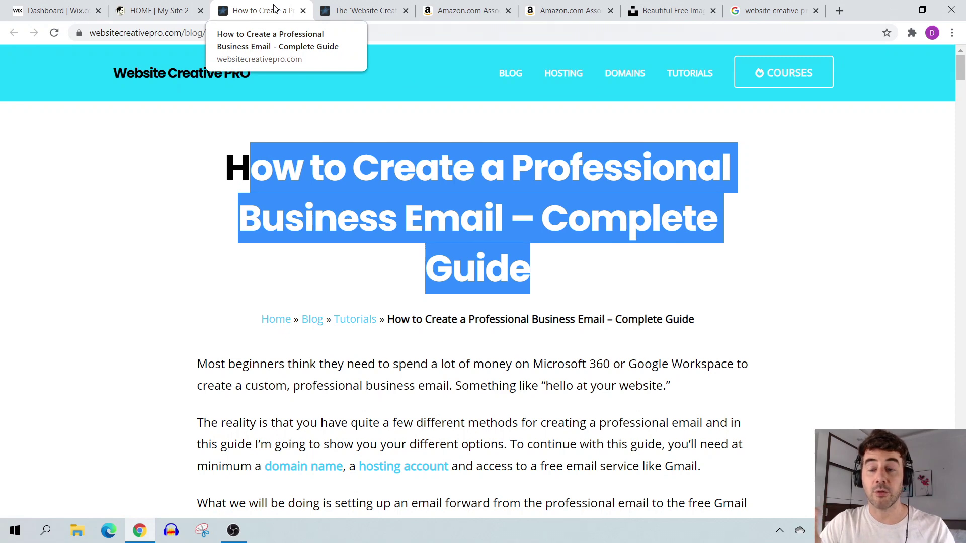
Select the top Google result's title to compare, then return to the Wix post's SEO settings
click(770, 10)
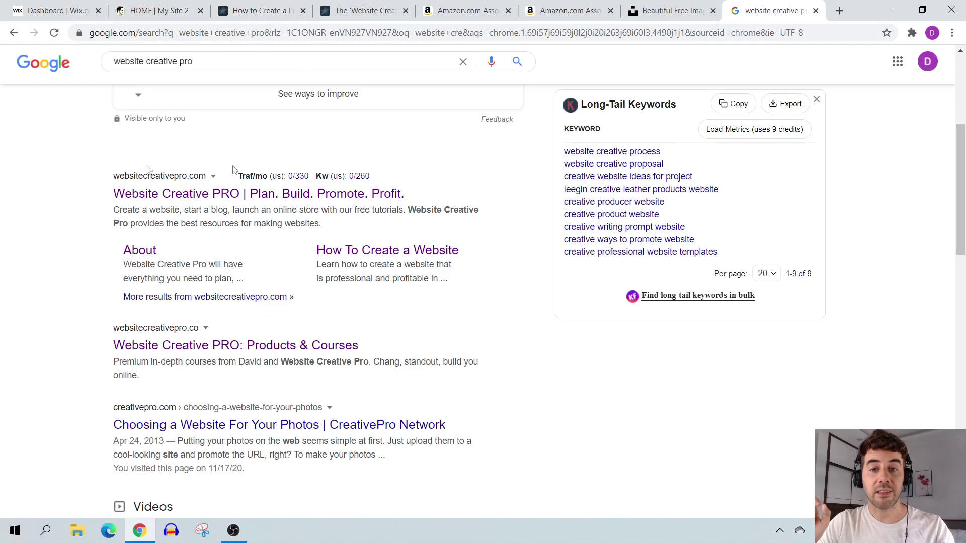
drag(421, 194, 102, 205)
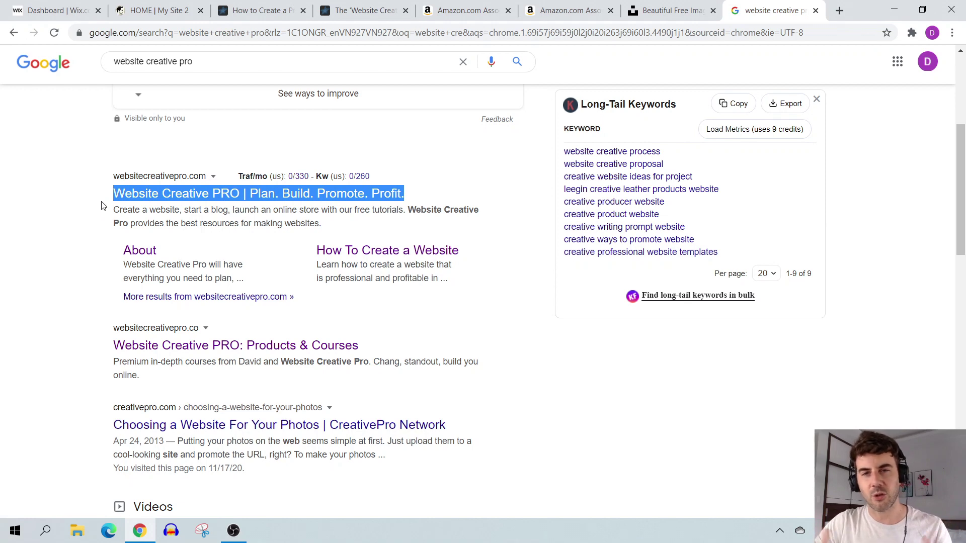
click(55, 10)
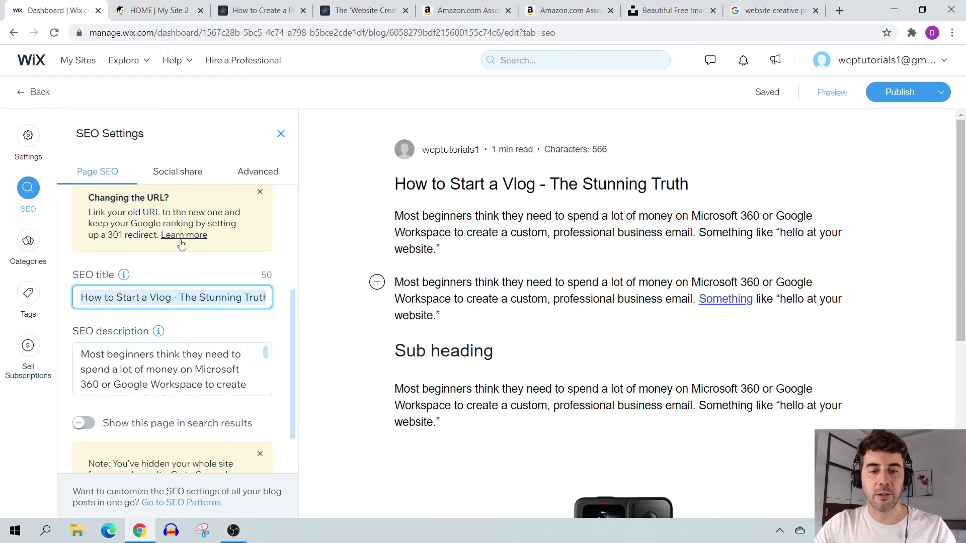
scroll(182, 227, down, 5)
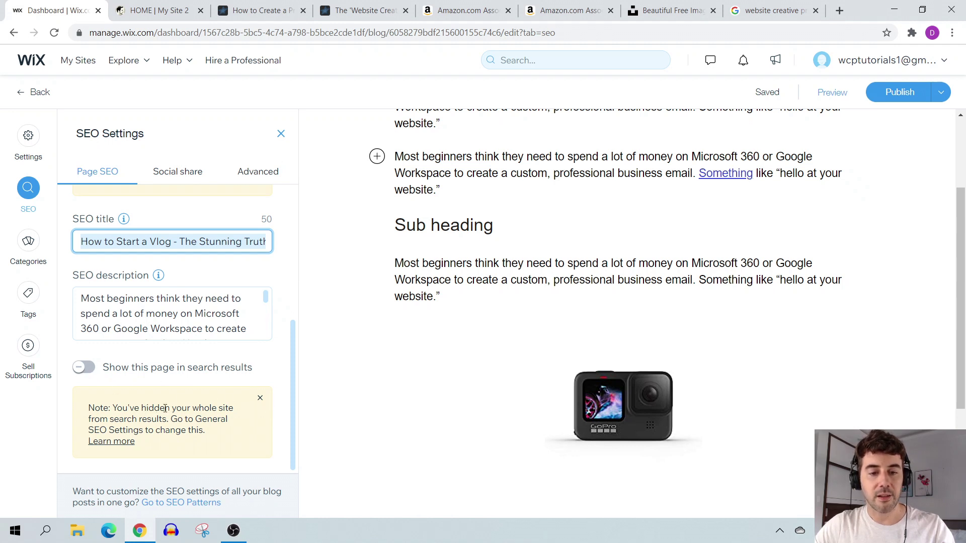
Open the Wix Support article on hiding the site from search engines, then return to SEO settings
click(117, 441)
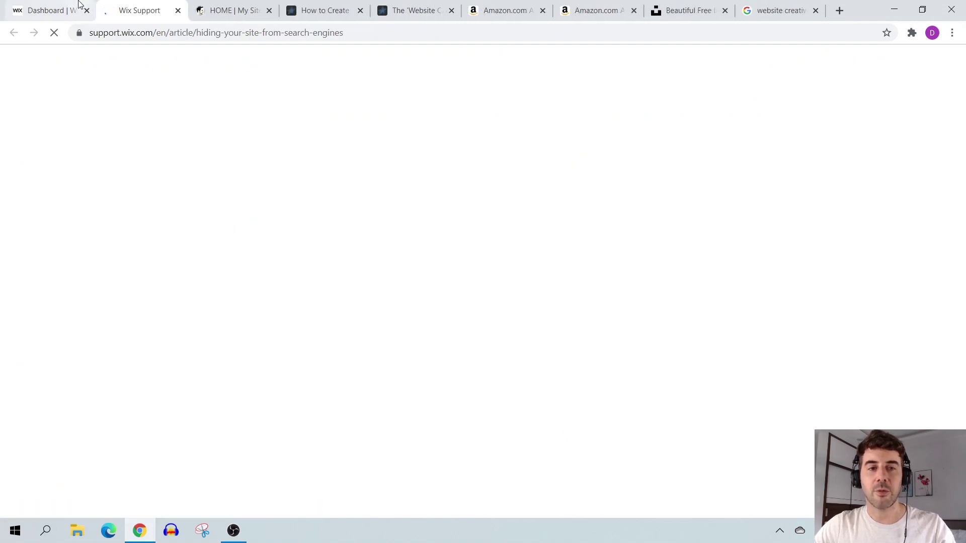
click(56, 6)
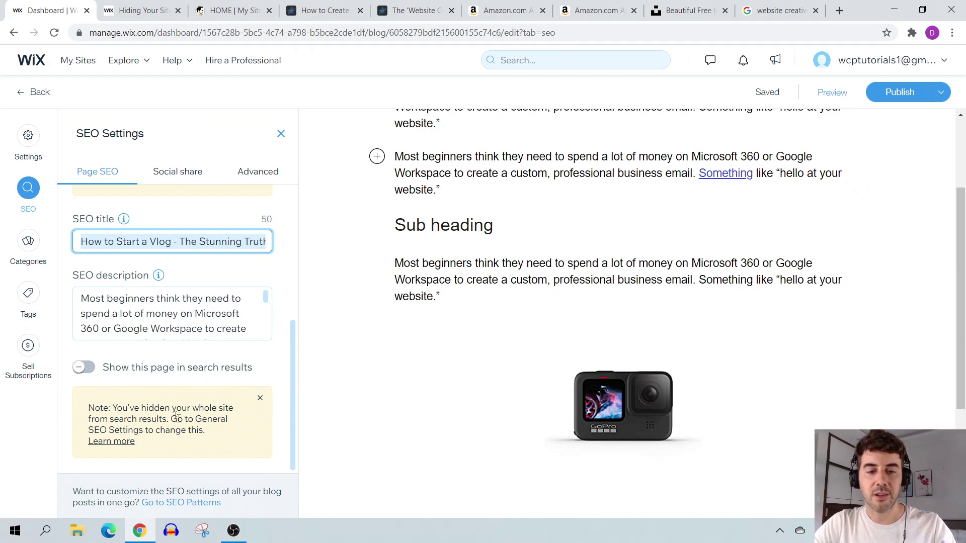
Go from the hidden-site help article to the site's General SEO Settings
click(142, 6)
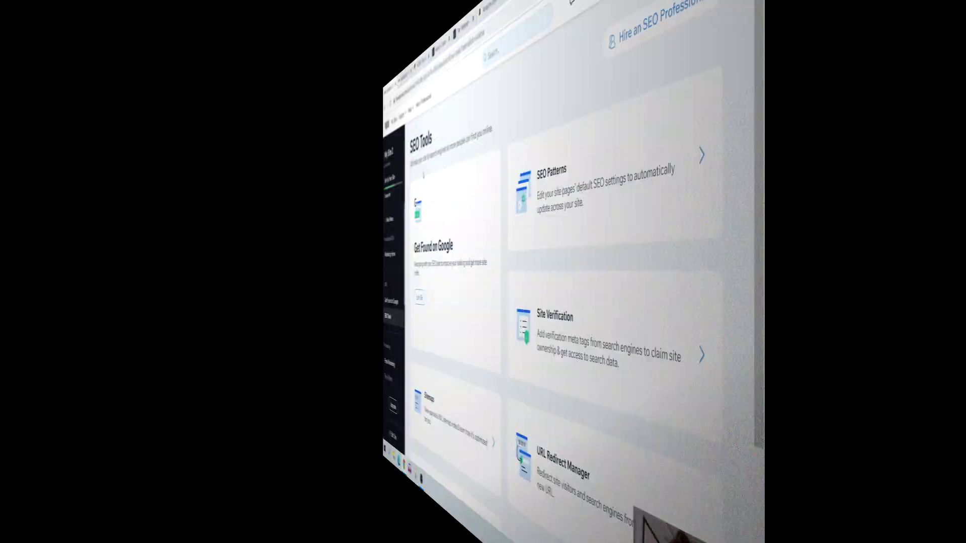
mouse_move(60, 164)
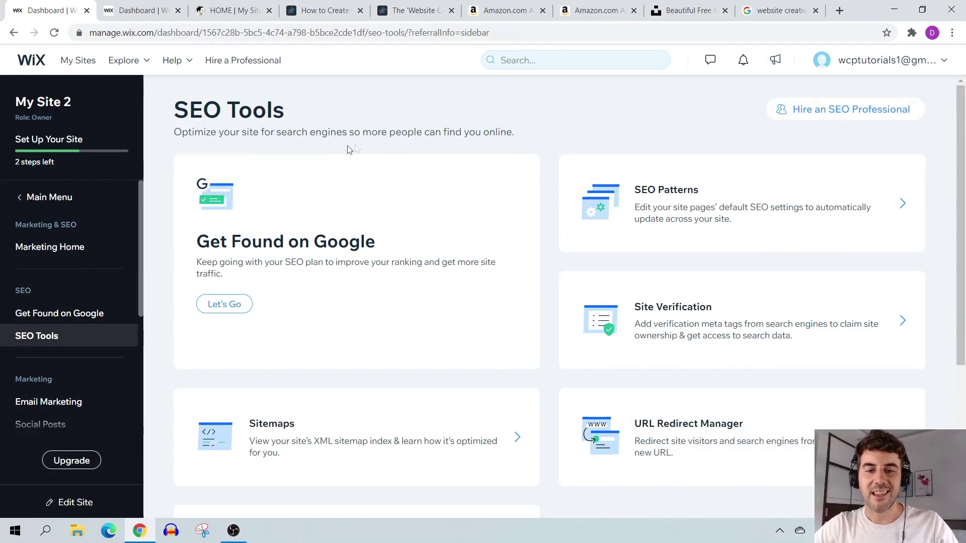
scroll(448, 138, down, 5)
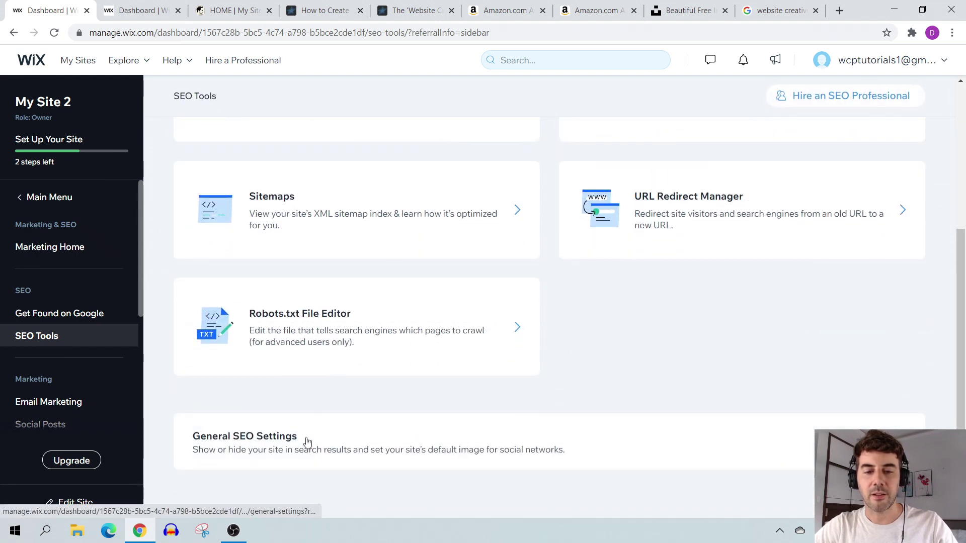
click(364, 452)
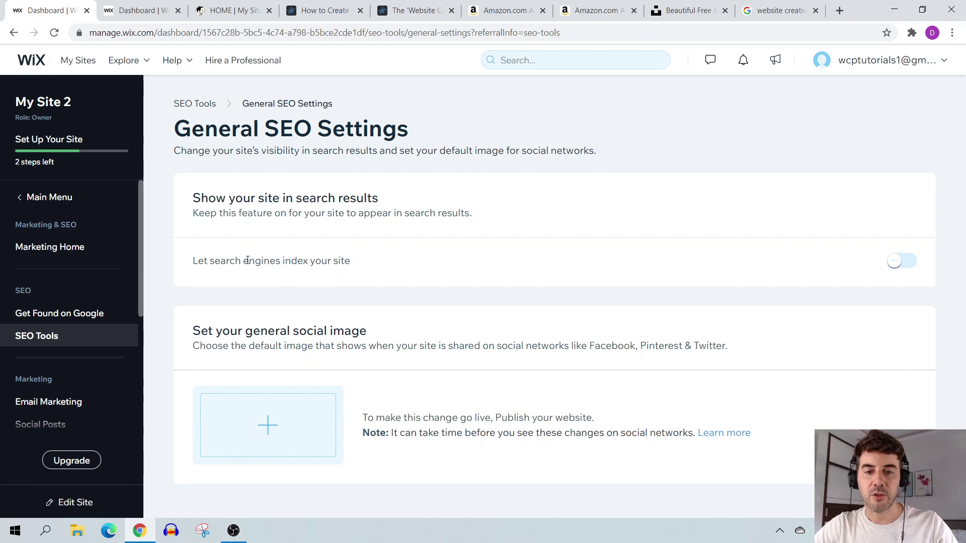
Turn on 'Let search engines index your site' and confirm Show Site
drag(247, 260, 327, 262)
click(900, 261)
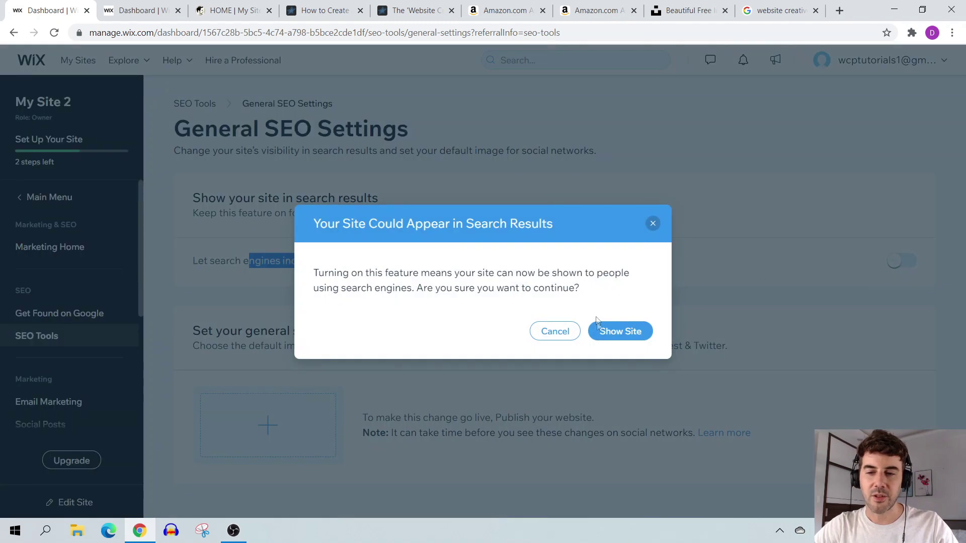
click(619, 331)
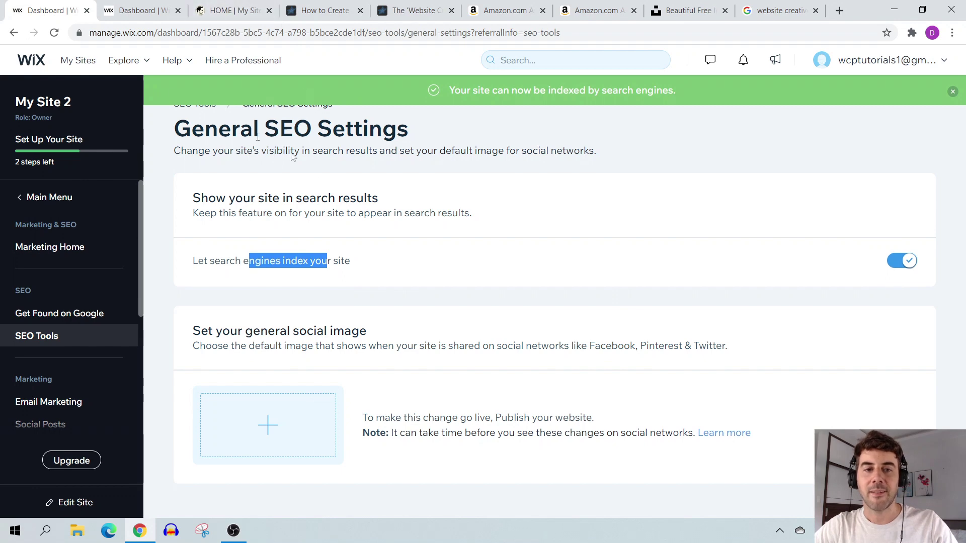
click(140, 10)
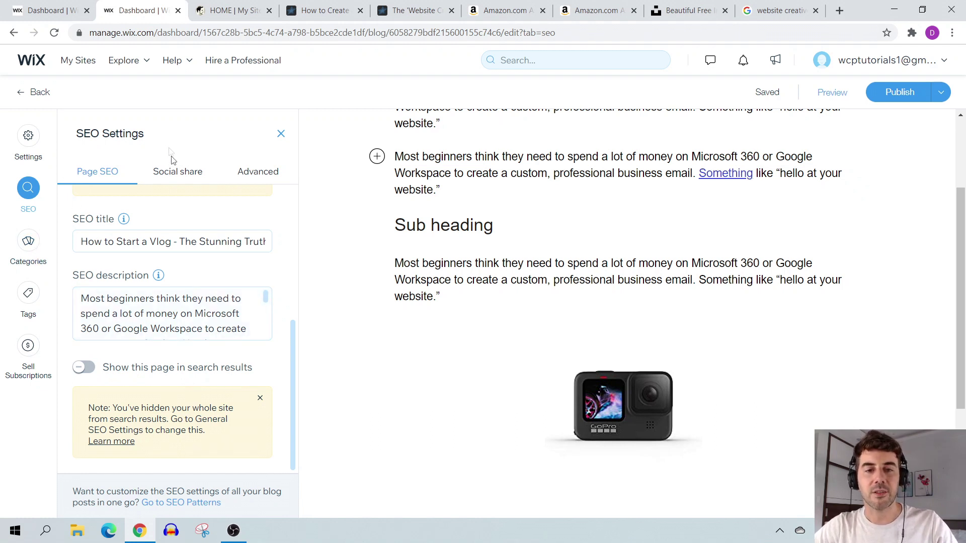
Review the post's Social share SEO settings
click(173, 173)
scroll(244, 319, up, 3)
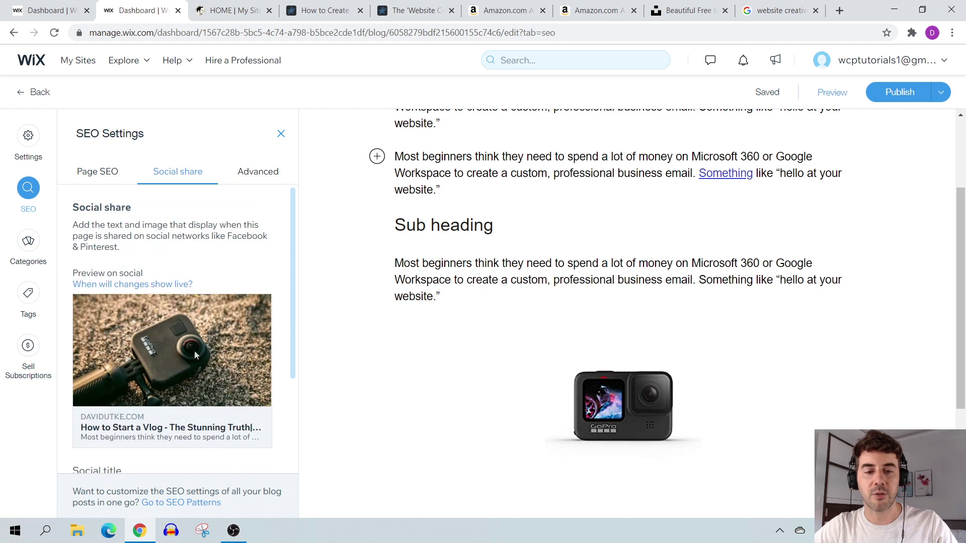
mouse_move(204, 325)
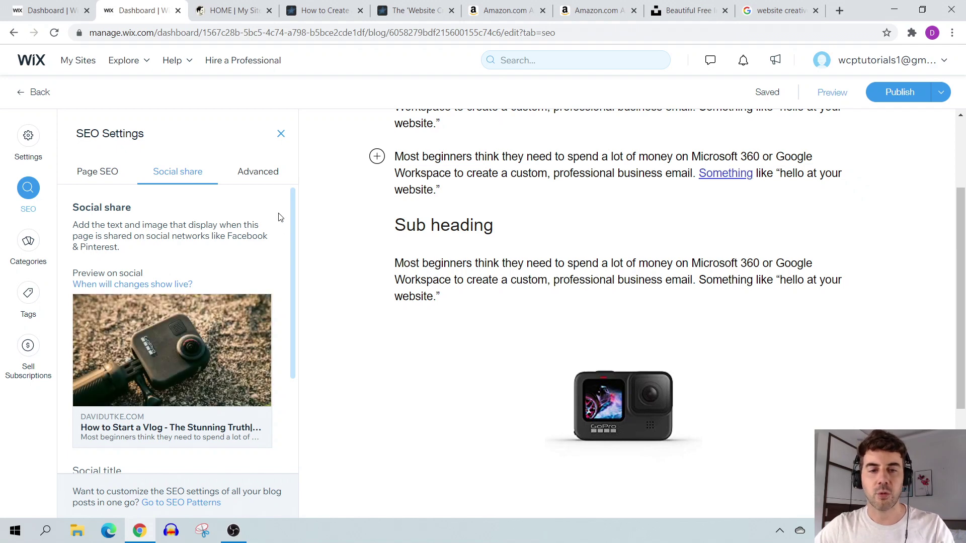
scroll(159, 221, down, 1)
scroll(159, 222, up, 1)
scroll(159, 221, down, 2)
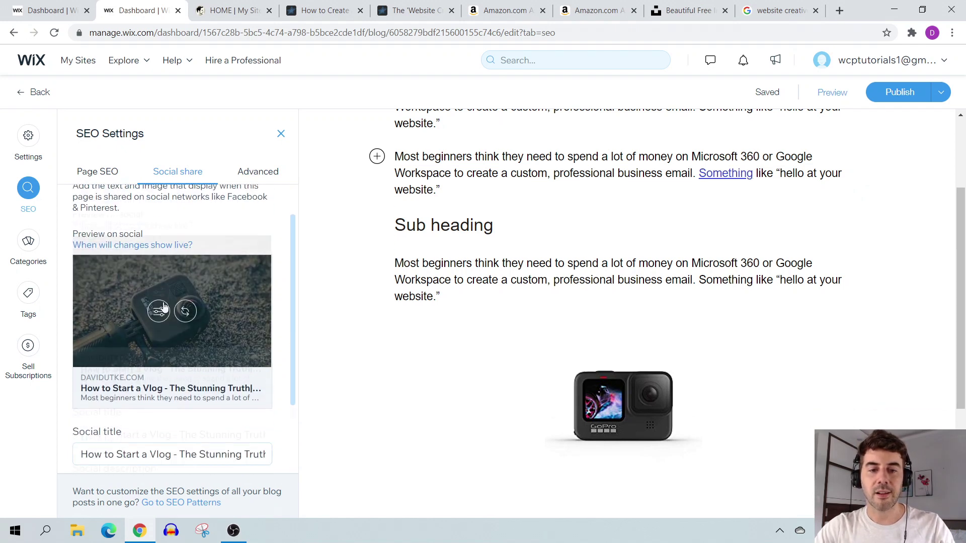
mouse_move(173, 212)
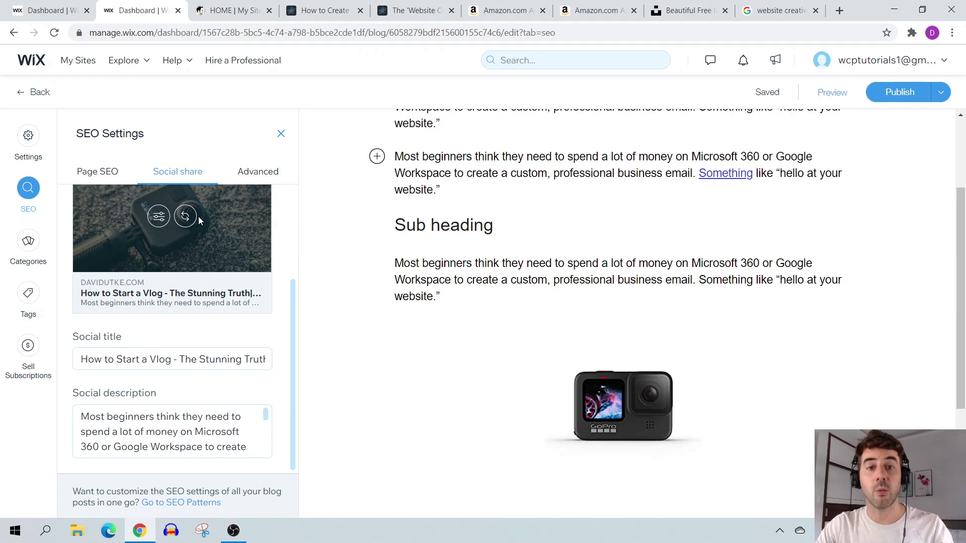
Review the Advanced tab's default meta tags and Structured data section
click(258, 174)
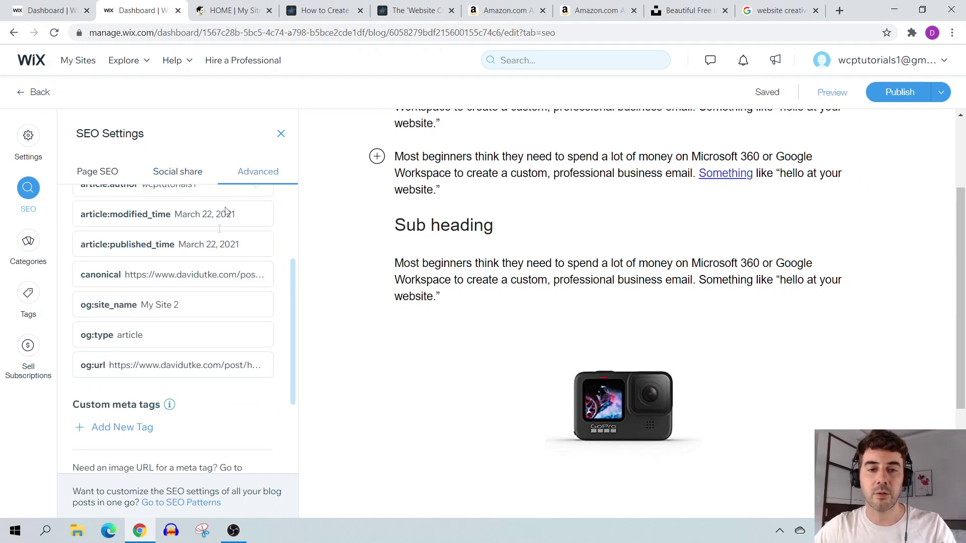
scroll(230, 193, up, 3)
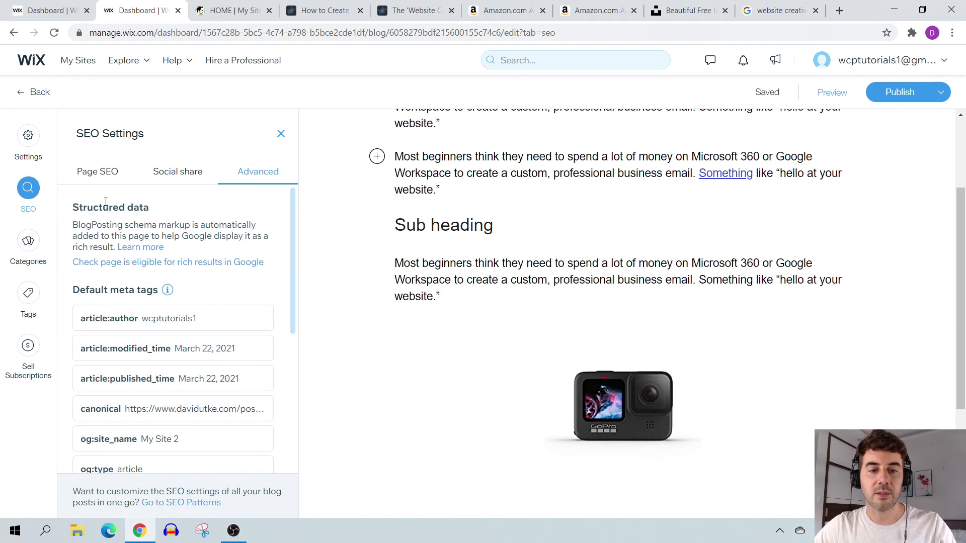
drag(106, 202, 160, 207)
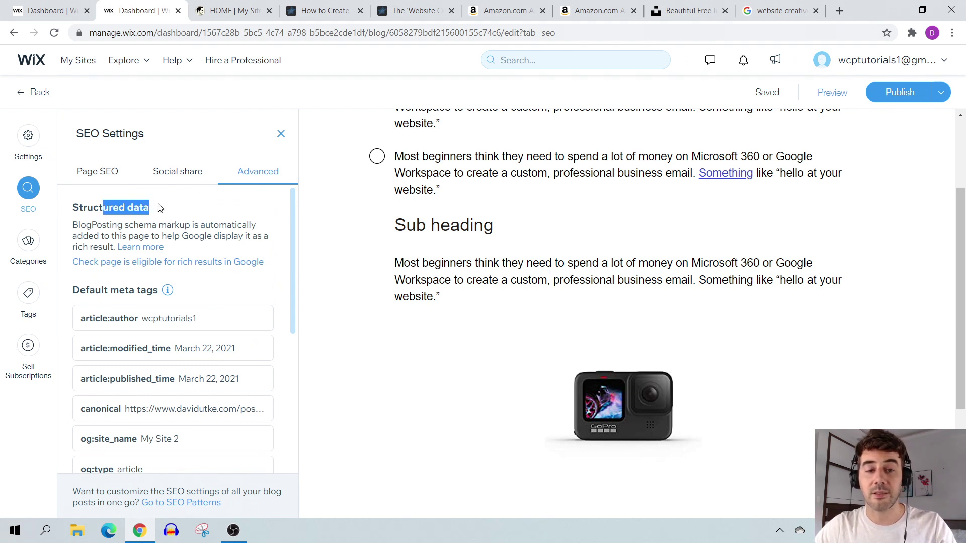
drag(290, 223, 308, 318)
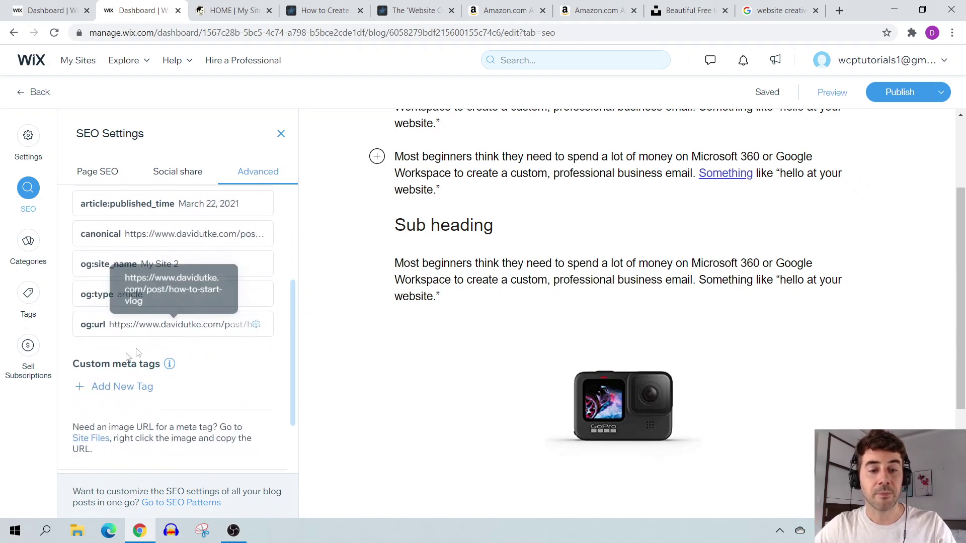
scroll(126, 388, up, 4)
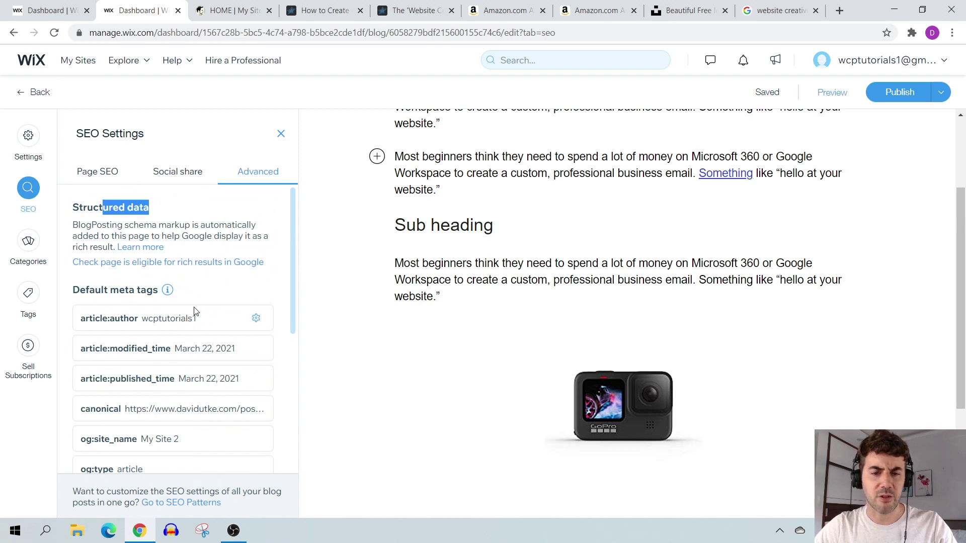
scroll(143, 358, down, 2)
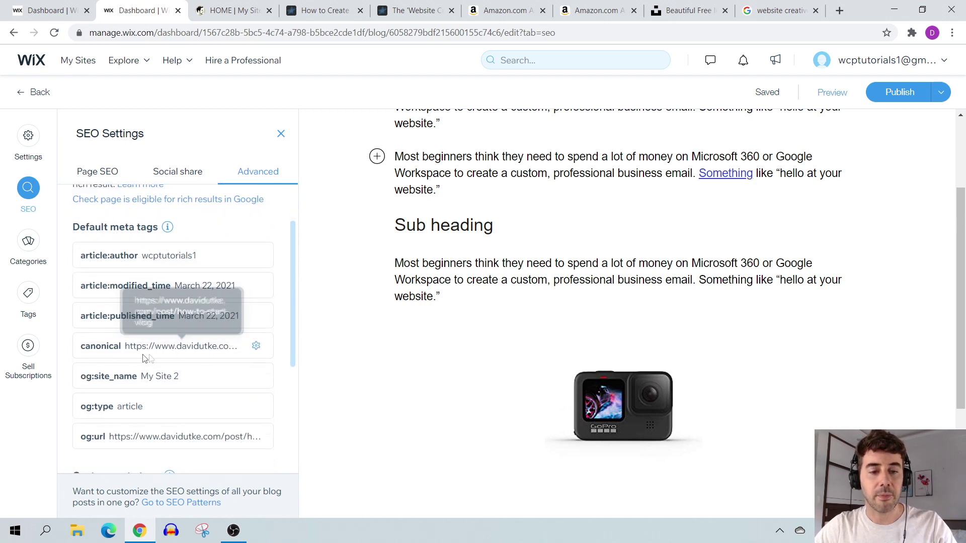
Inspect the canonical URL ending how-to-start-vlog and close its editor unchanged
click(233, 346)
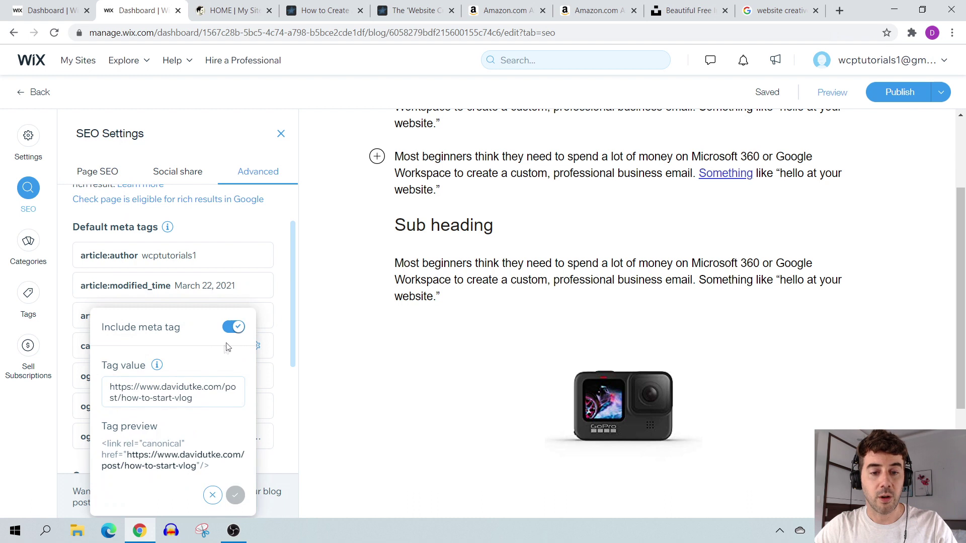
click(192, 389)
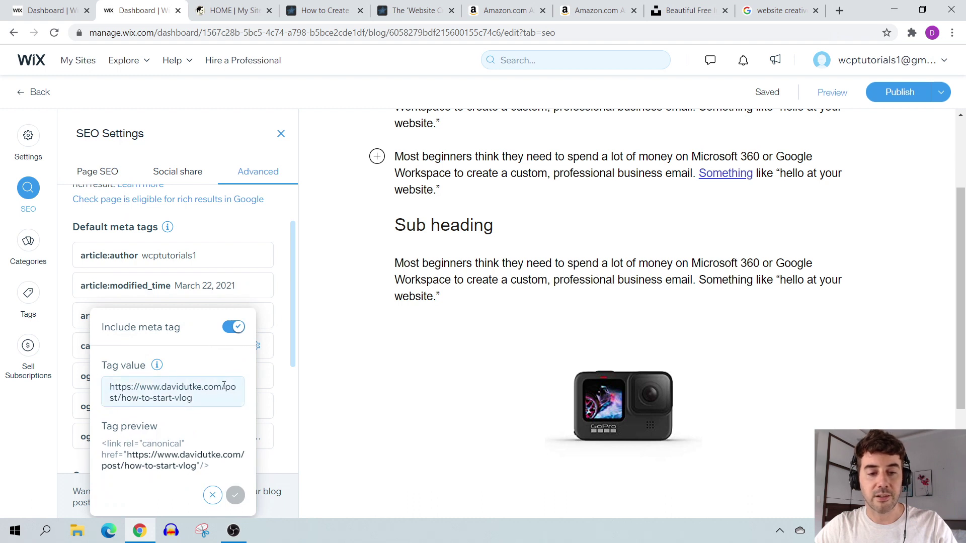
click(193, 398)
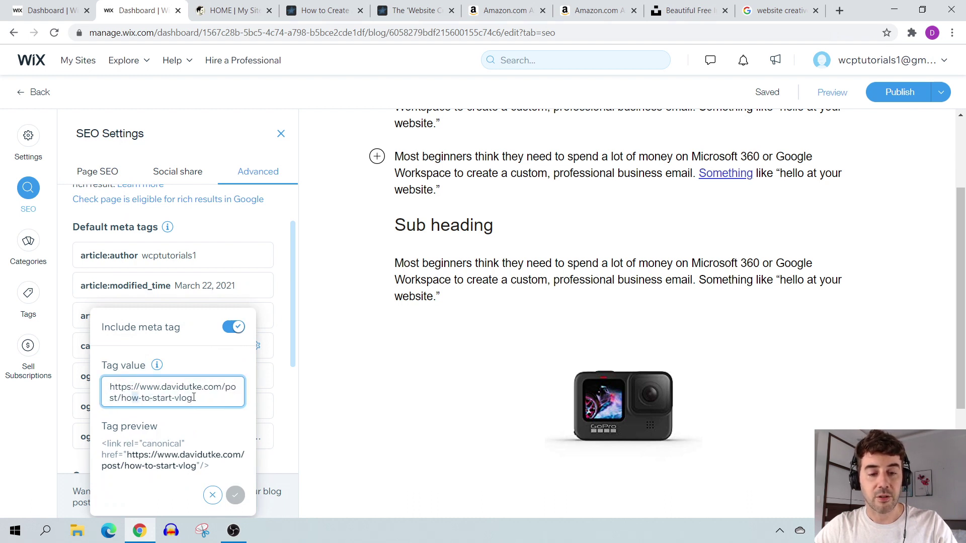
click(331, 251)
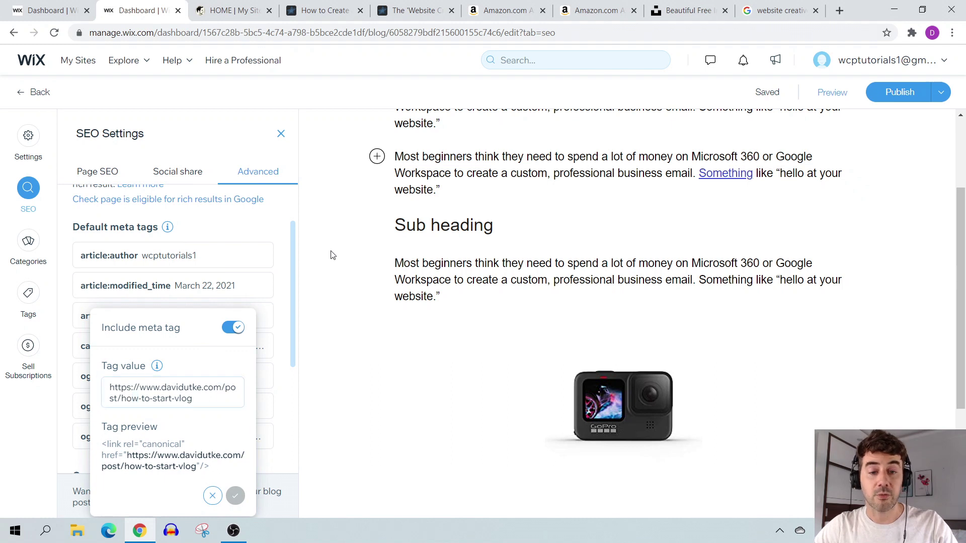
click(27, 252)
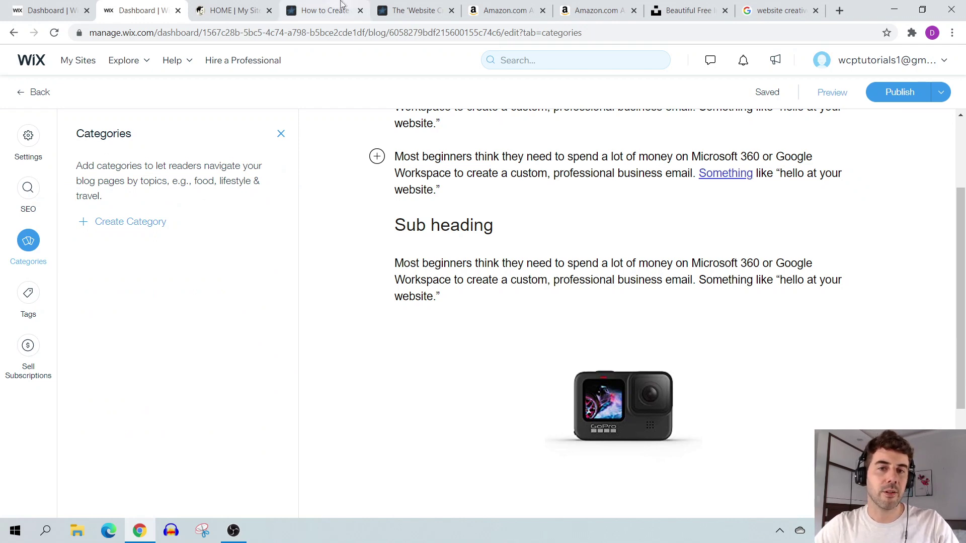
Check the reference blog, start a new category, then close Categories without adding one
click(415, 10)
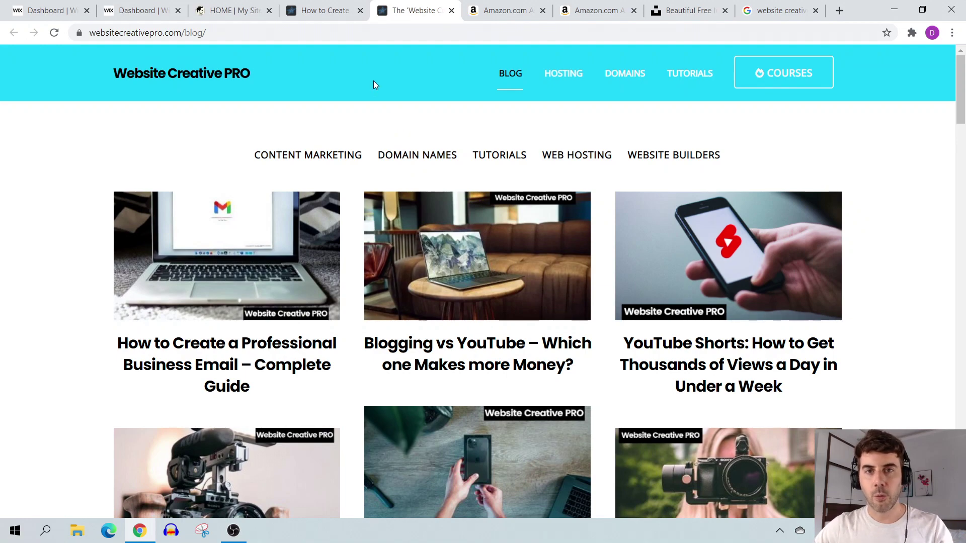
click(127, 5)
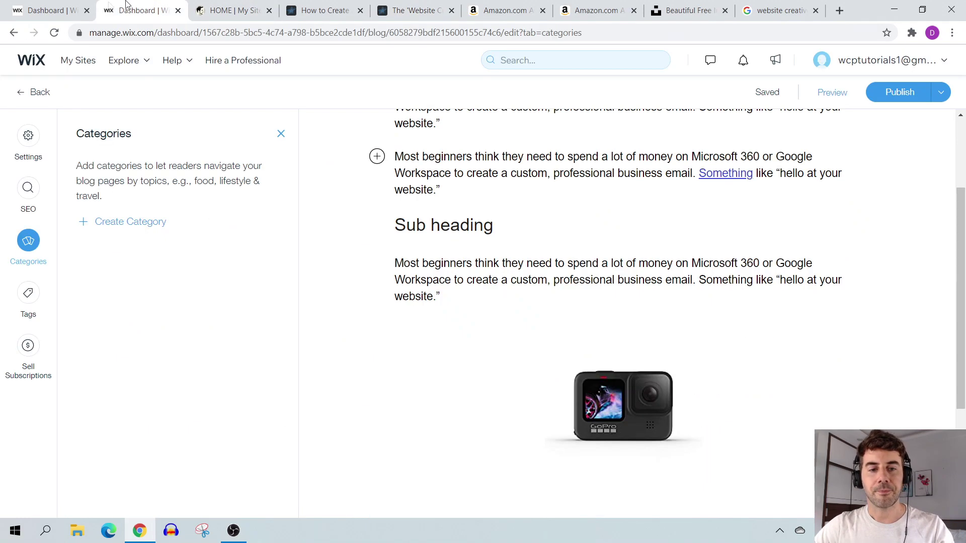
click(117, 222)
click(141, 226)
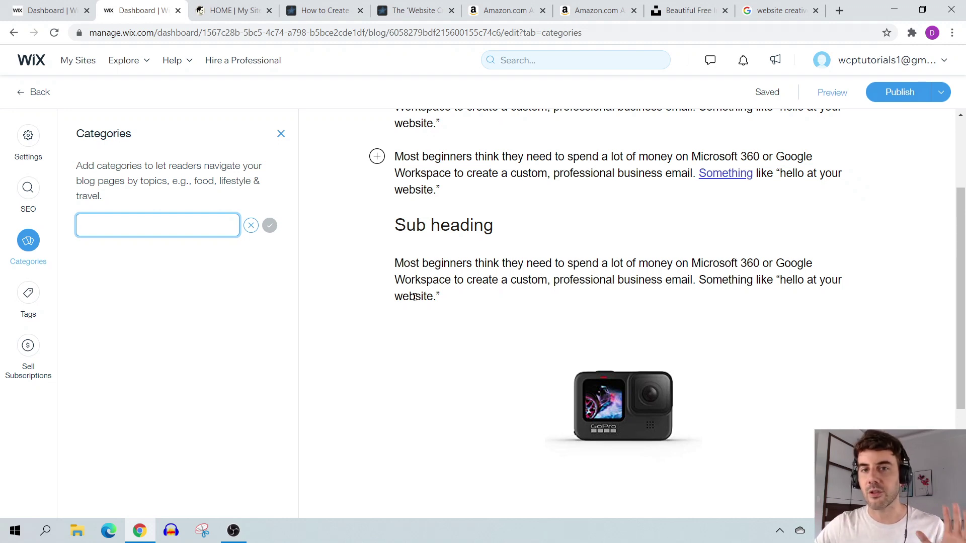
click(281, 133)
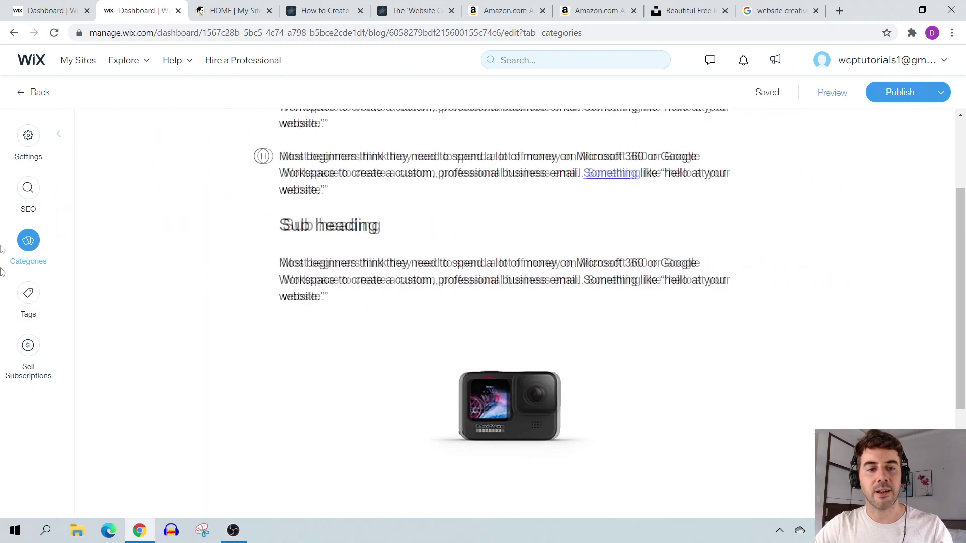
Review the post's Tags and Sell Subscriptions panels, then return to Post Settings > General
click(36, 303)
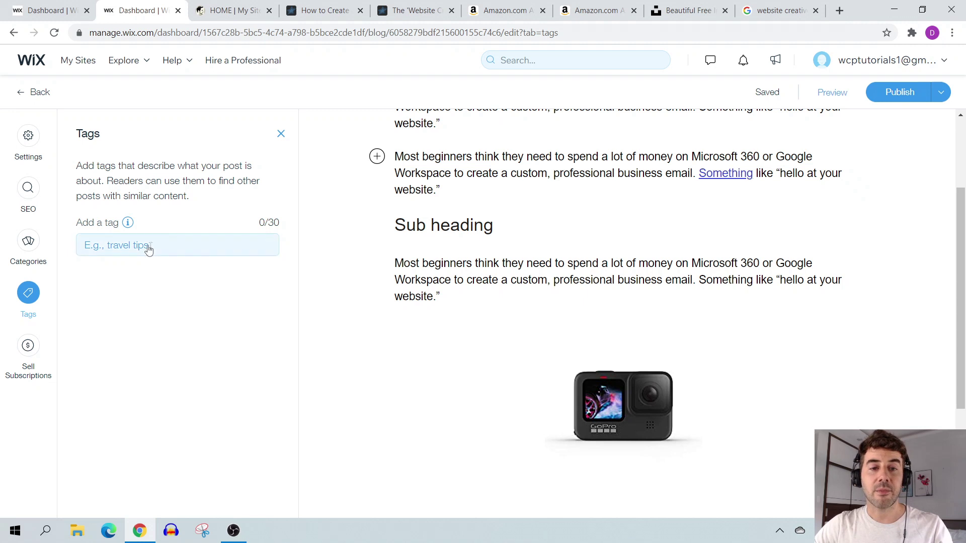
drag(88, 166, 190, 180)
click(126, 175)
drag(124, 178, 212, 197)
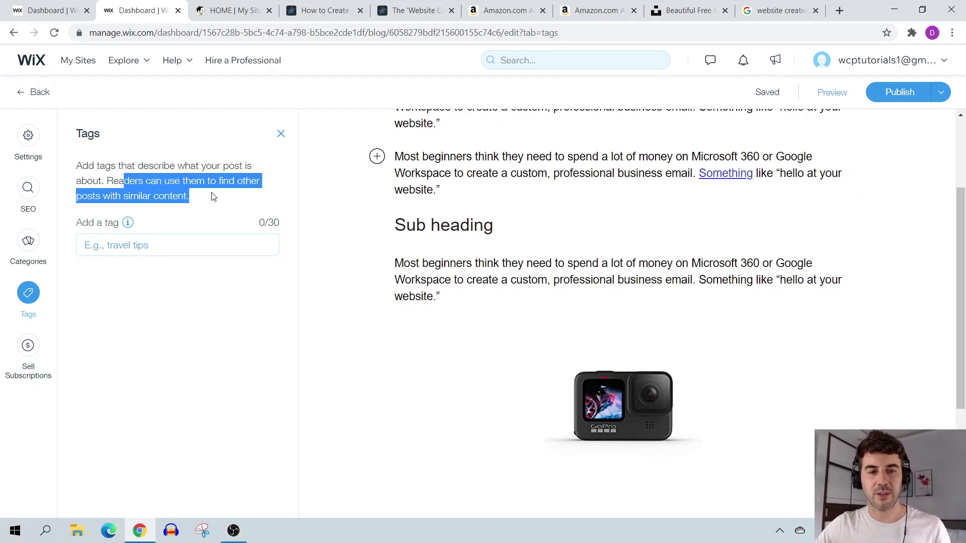
click(29, 365)
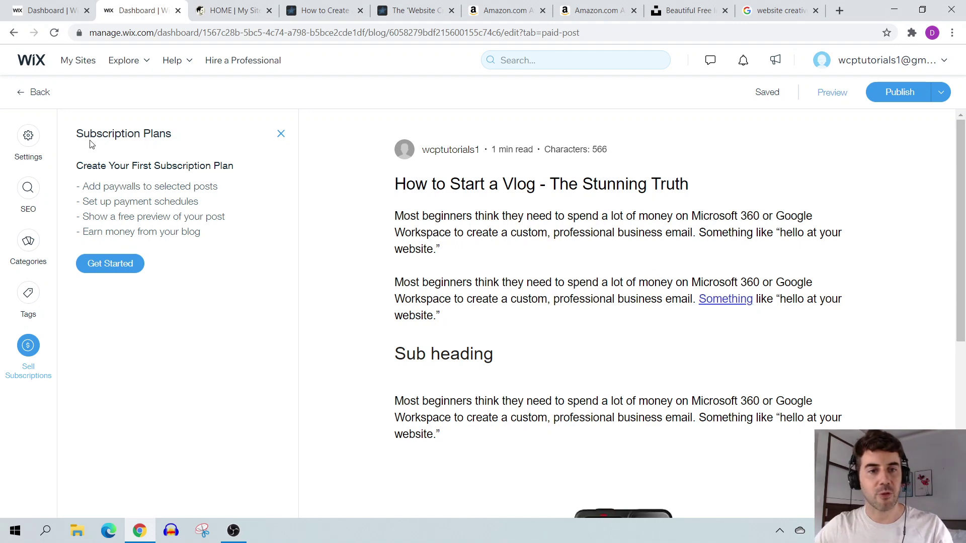
click(32, 151)
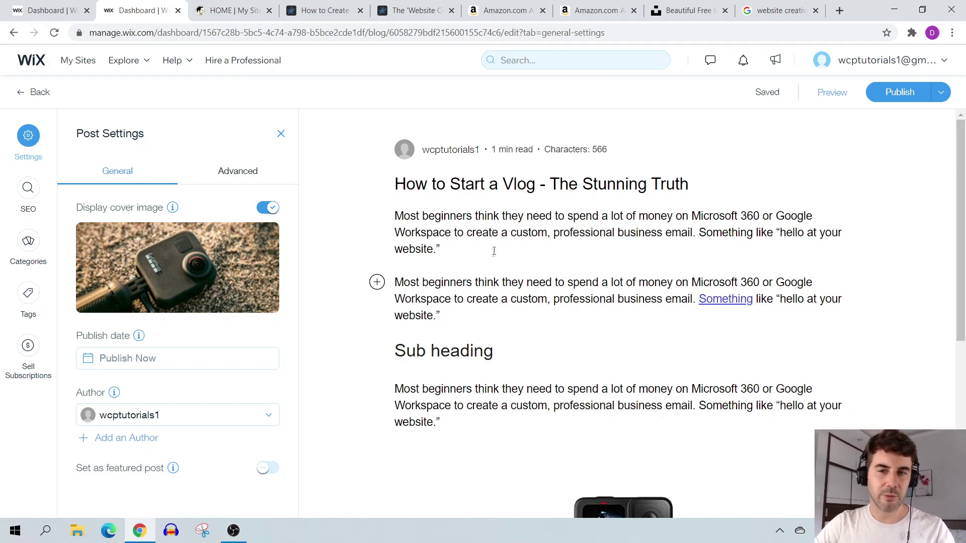
drag(528, 185, 467, 183)
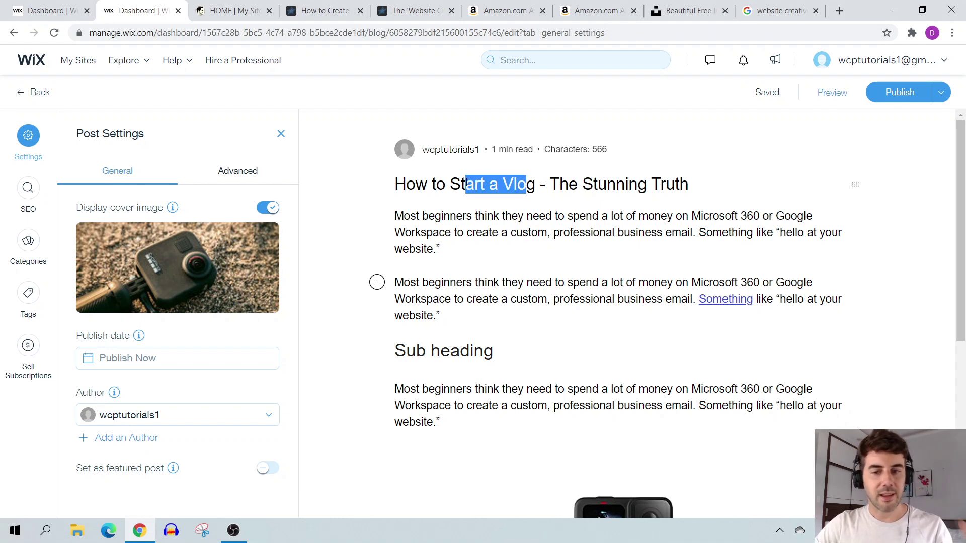
scroll(469, 322, down, 4)
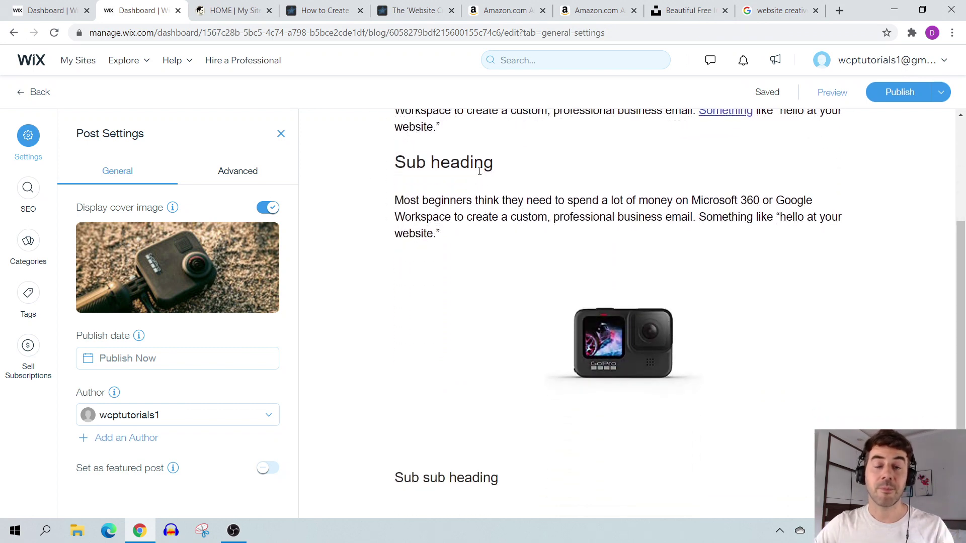
scroll(619, 247, up, 1)
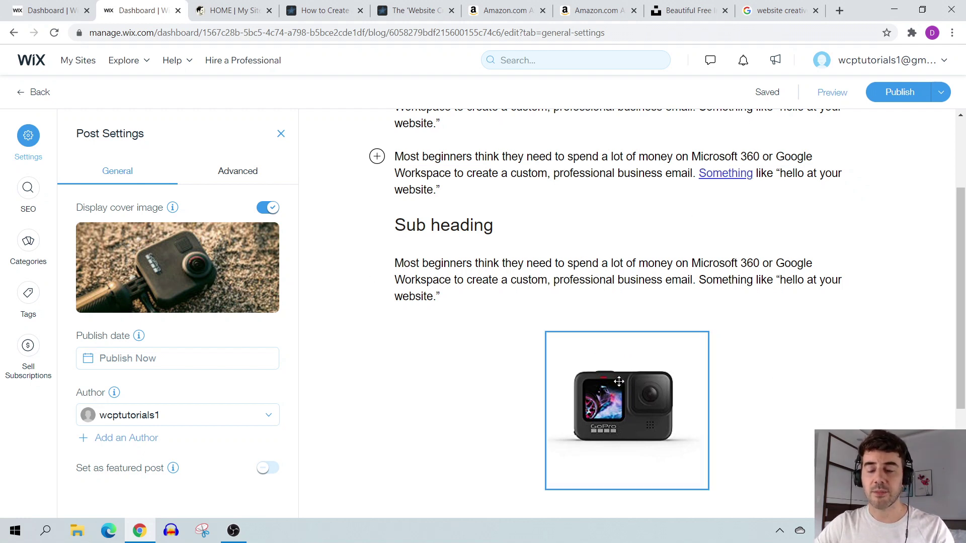
scroll(614, 372, down, 1)
scroll(608, 360, up, 1)
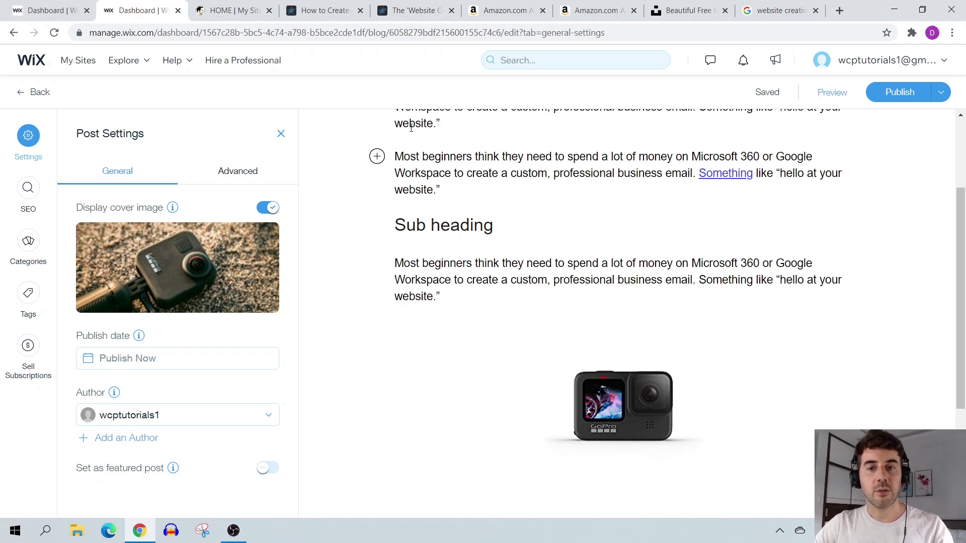
Check the General SEO Settings page, then return to the blog post tab
click(73, 7)
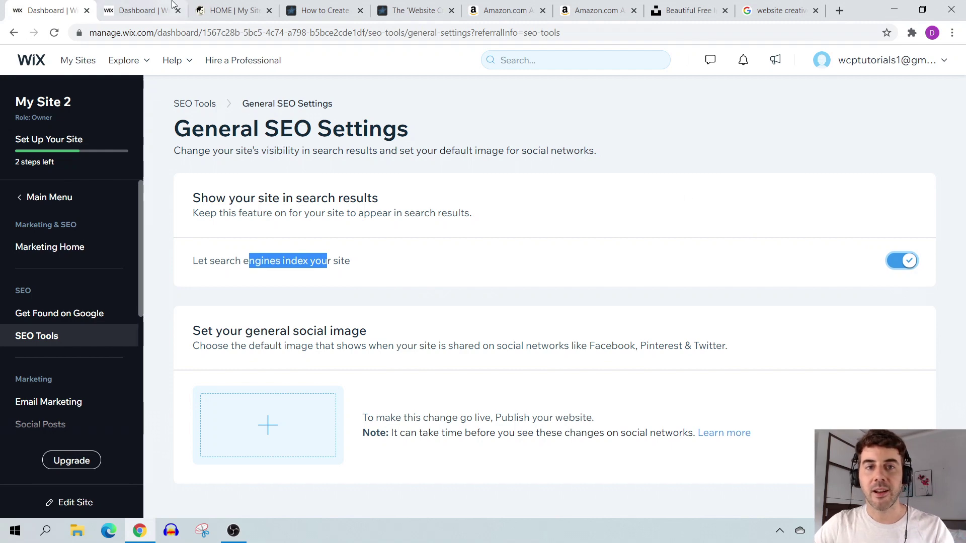
click(146, 8)
scroll(356, 256, up, 3)
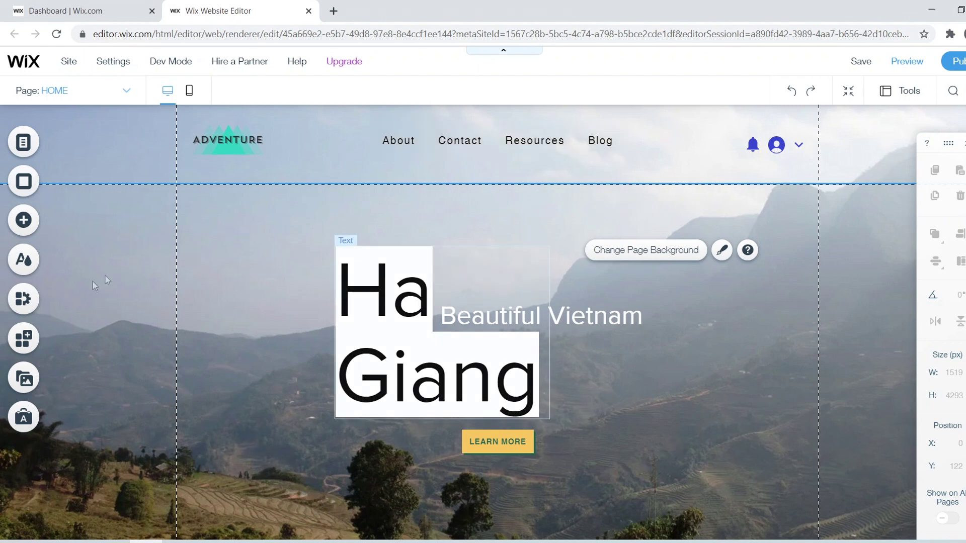
click(23, 338)
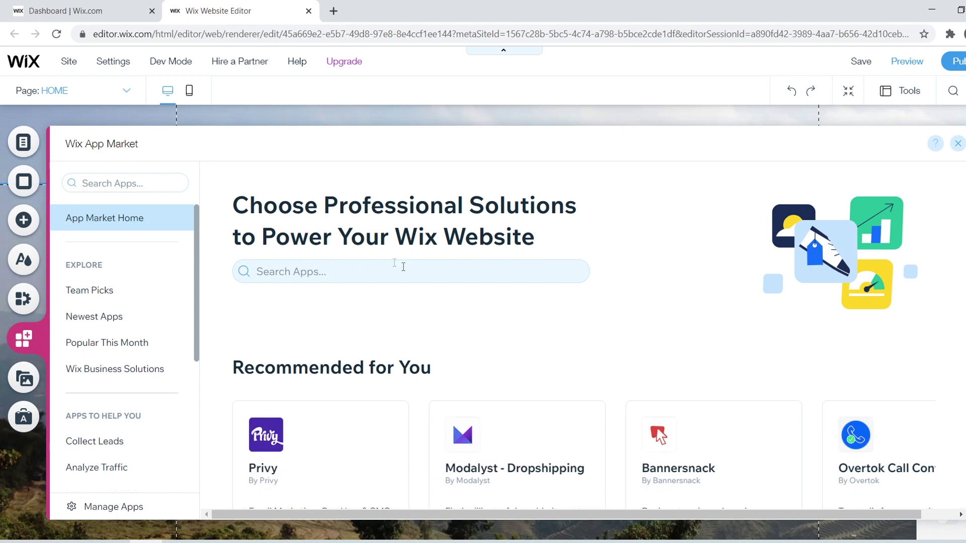
click(398, 272)
text(plan)
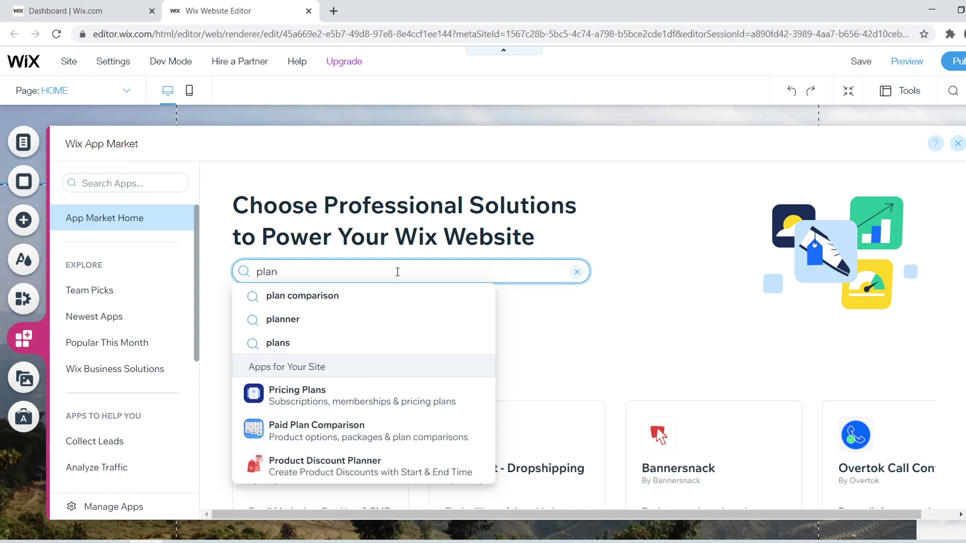
key(BackSpace)
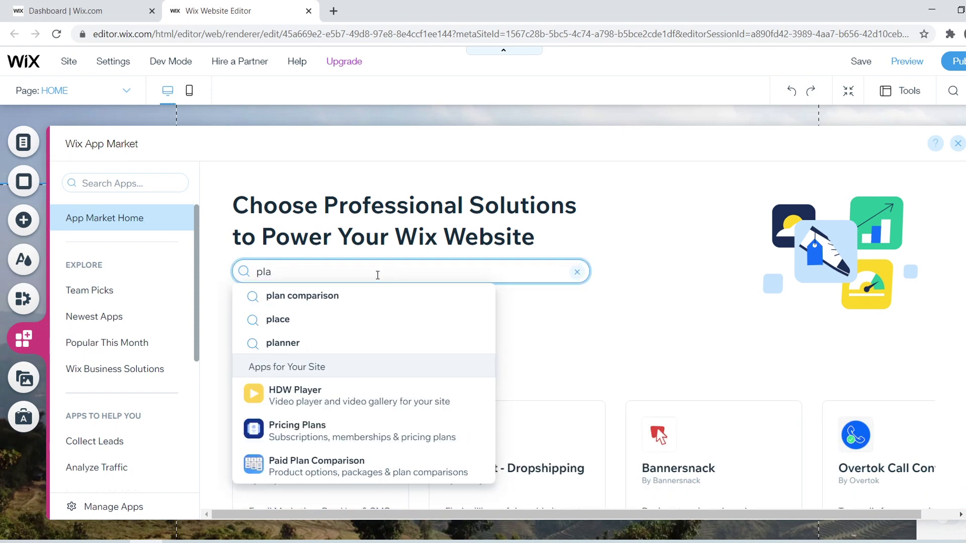
click(346, 434)
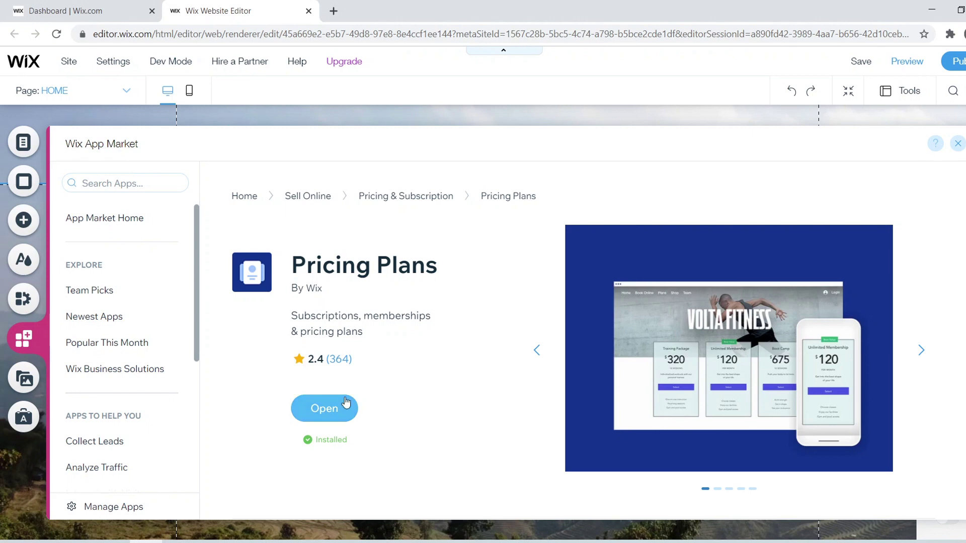
click(958, 144)
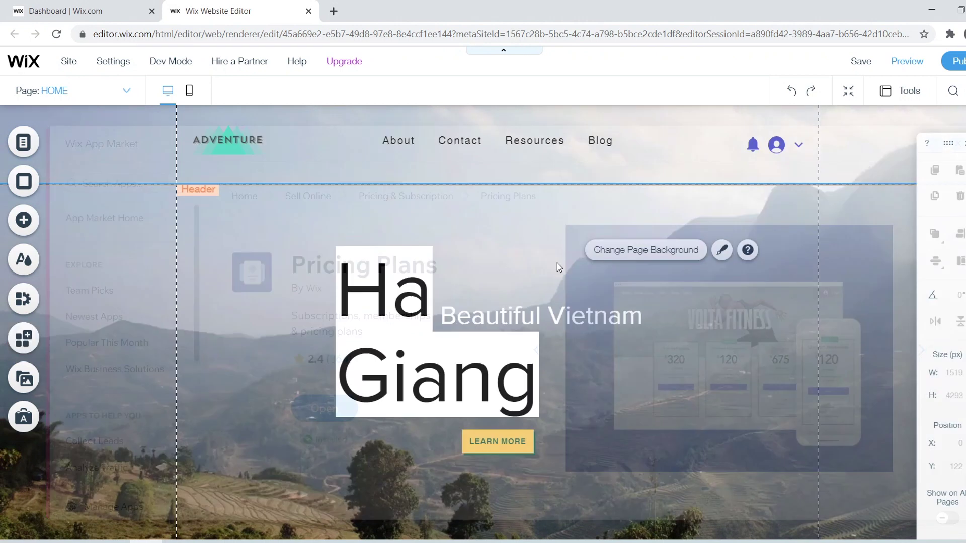
click(94, 90)
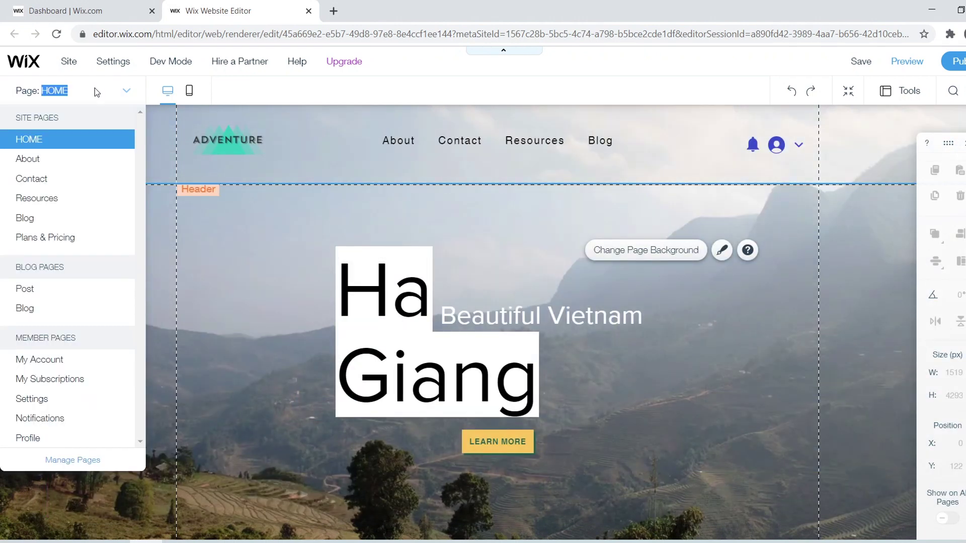
Review the Beginner $15, Pro $10 and VIP $30 plans, then view the published posts list
click(53, 240)
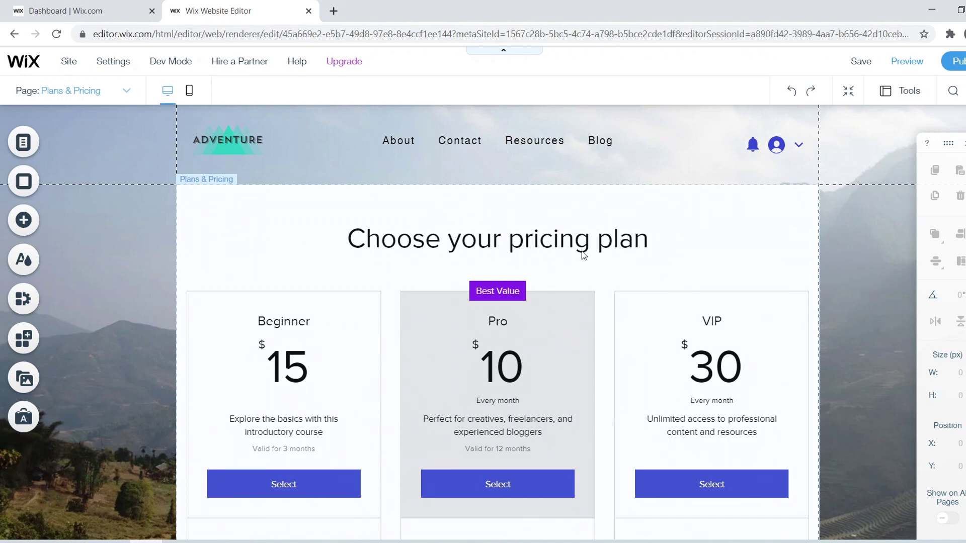
scroll(584, 256, down, 3)
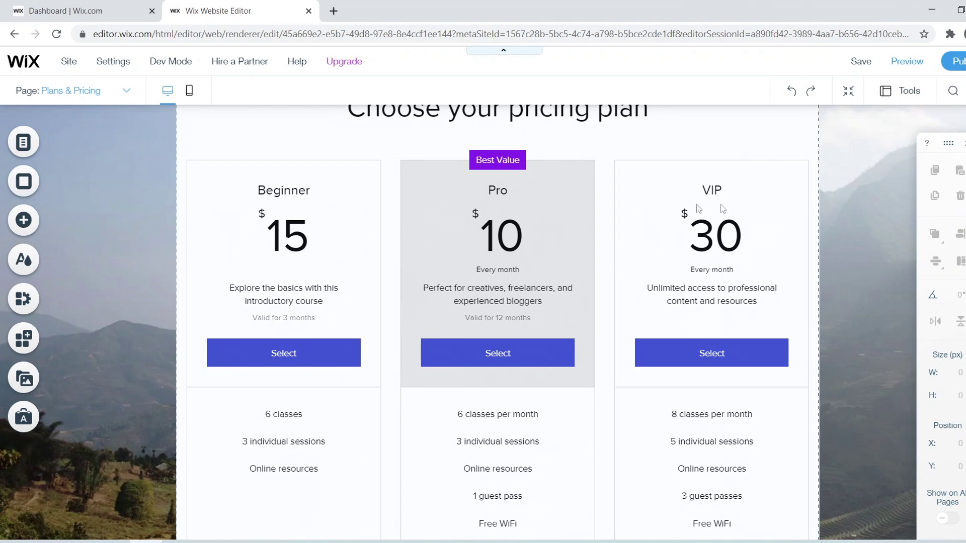
scroll(560, 244, up, 3)
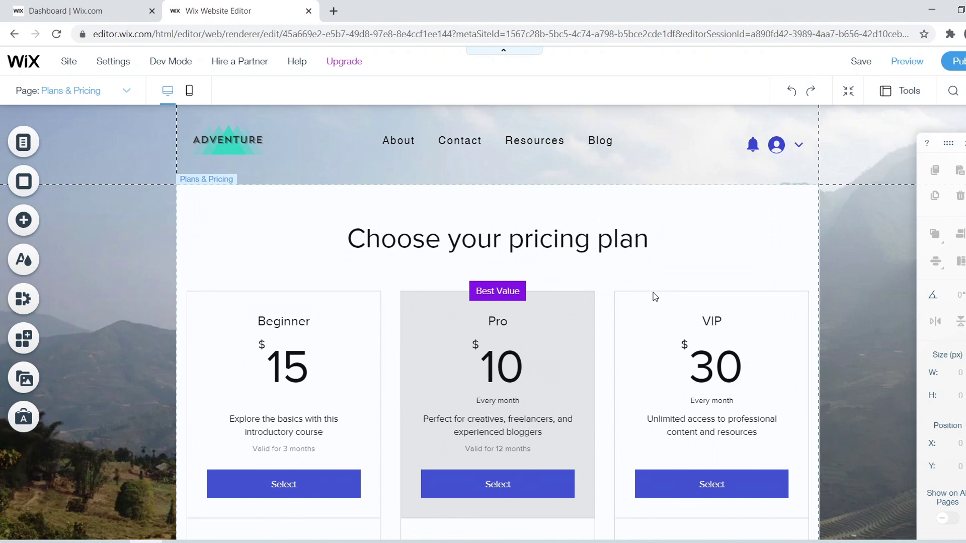
click(79, 6)
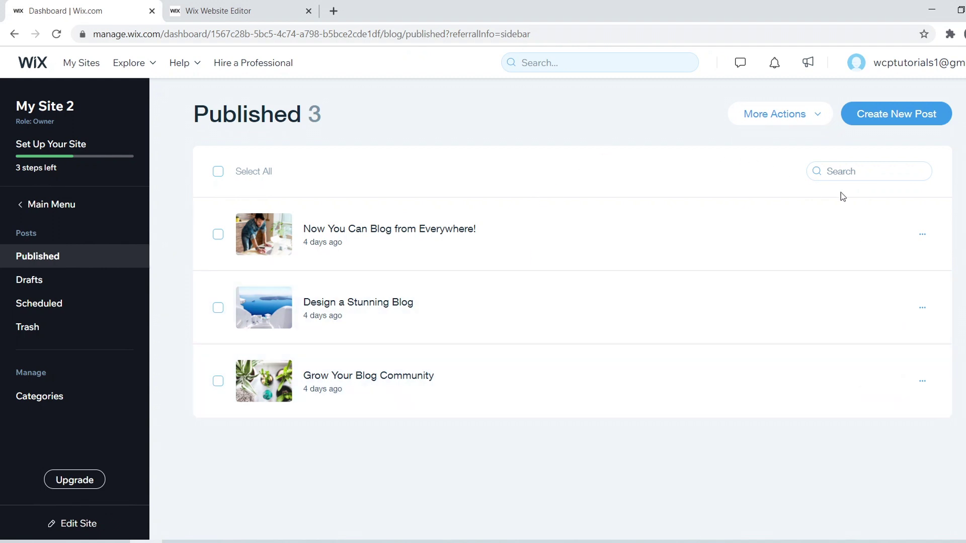
Start creating a new subscription plan for the first published post
click(922, 234)
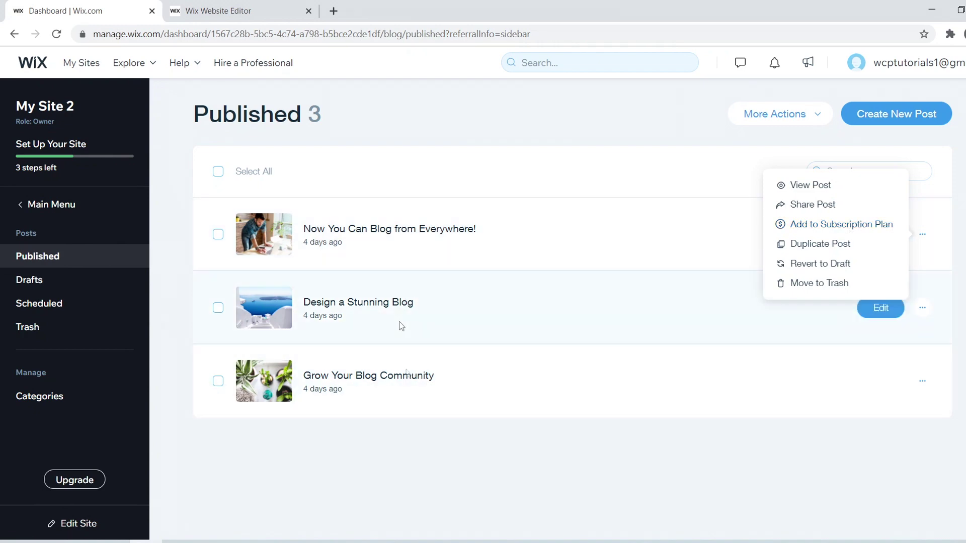
click(841, 227)
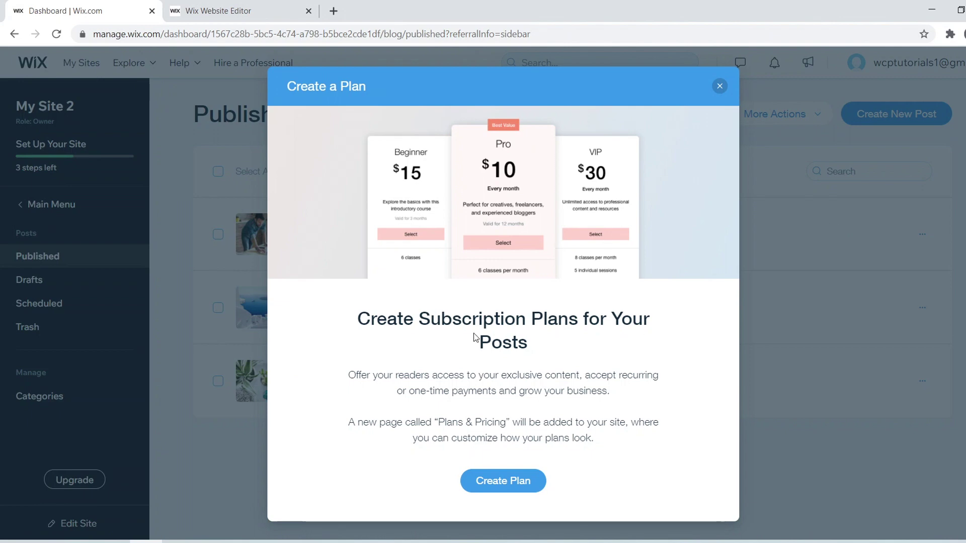
click(508, 483)
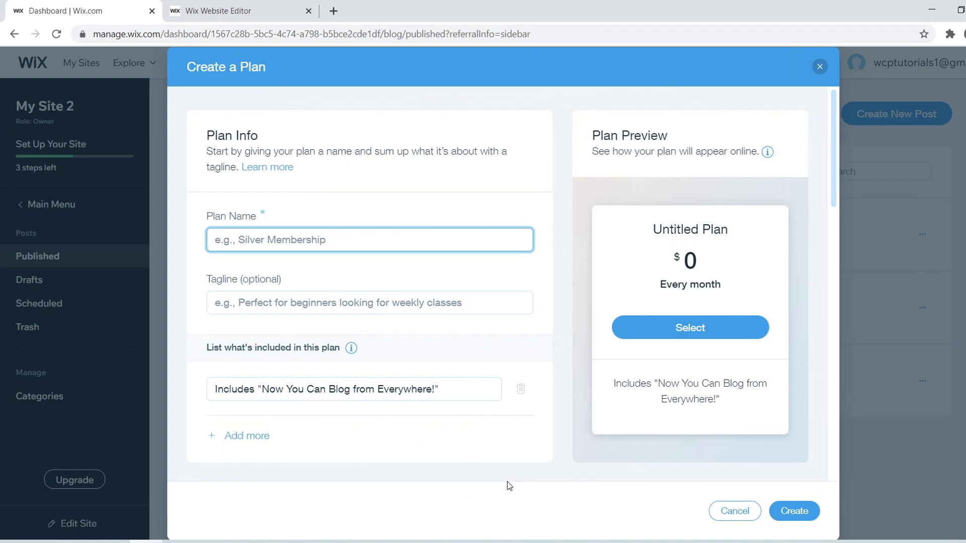
Discard the Create a Plan form unsaved and return to the Plans & Pricing page
scroll(834, 109, down, 10)
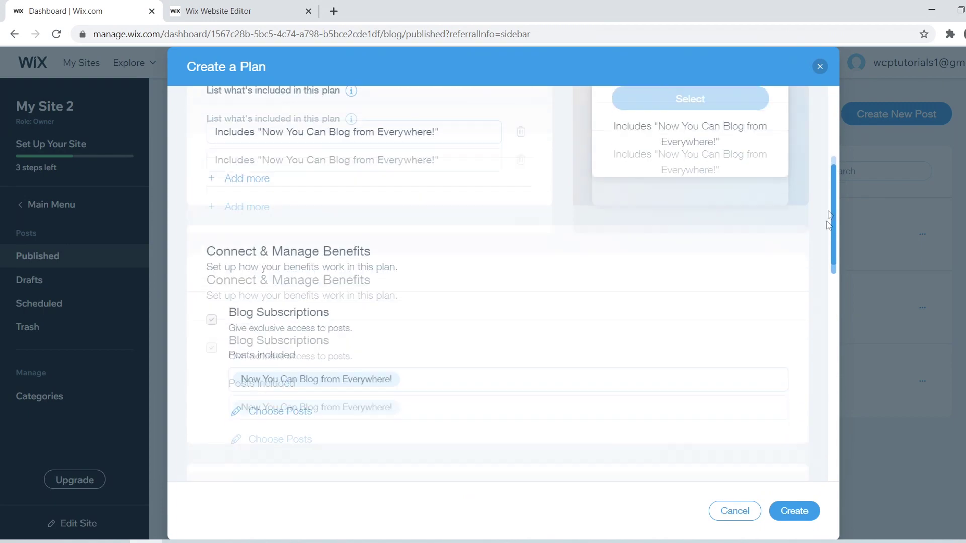
scroll(829, 107, up, 8)
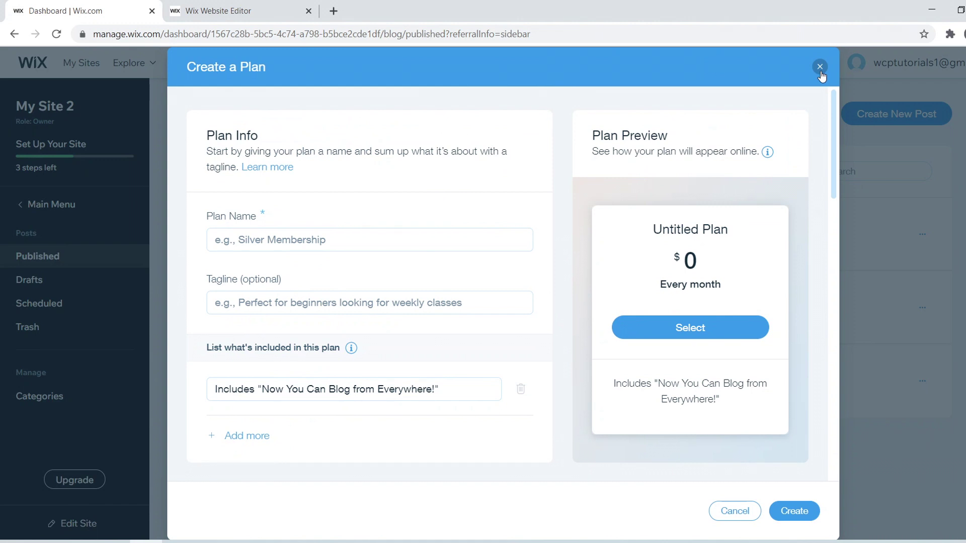
scroll(441, 186, down, 8)
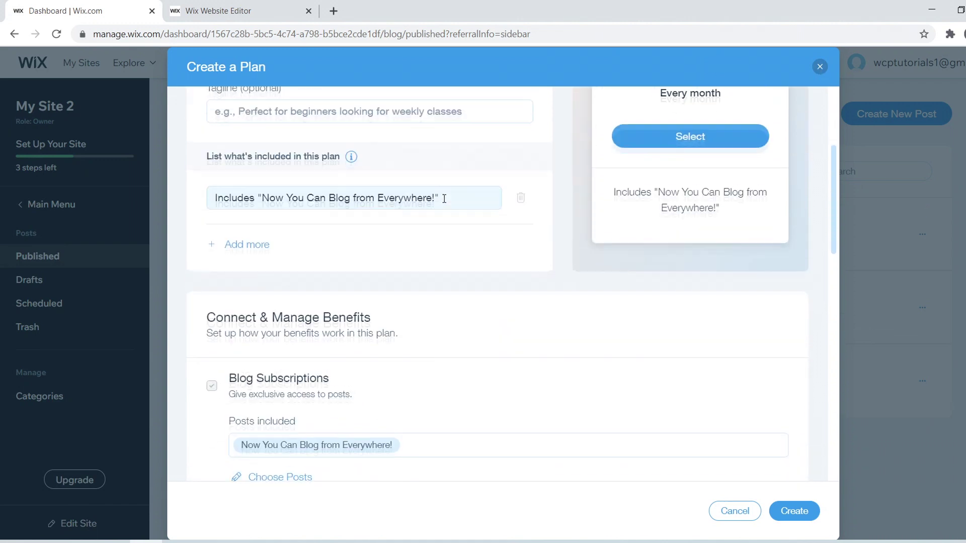
scroll(388, 225, down, 10)
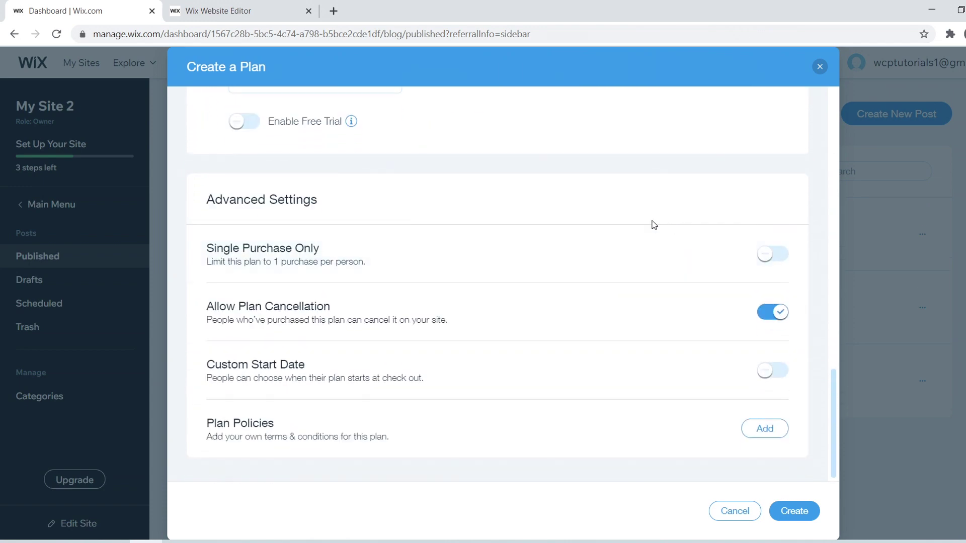
click(820, 67)
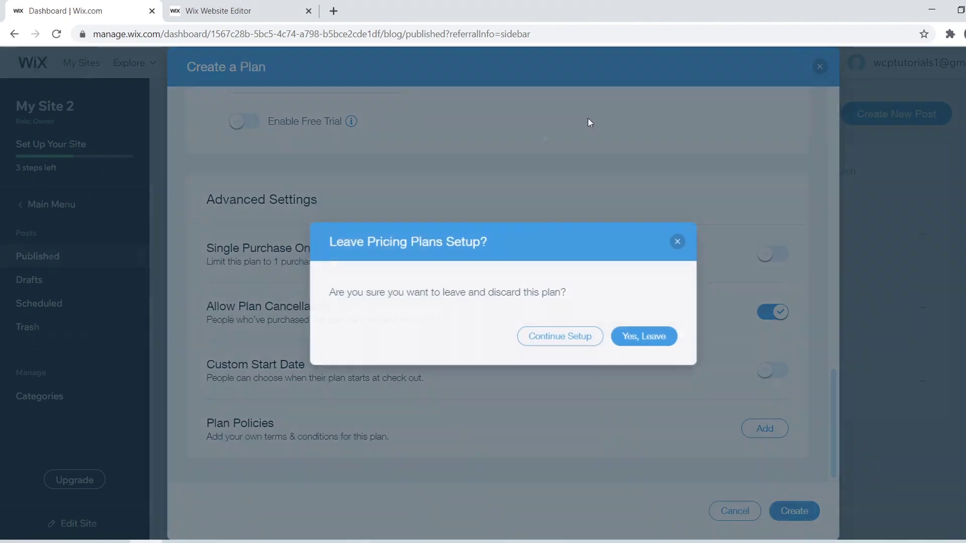
click(231, 11)
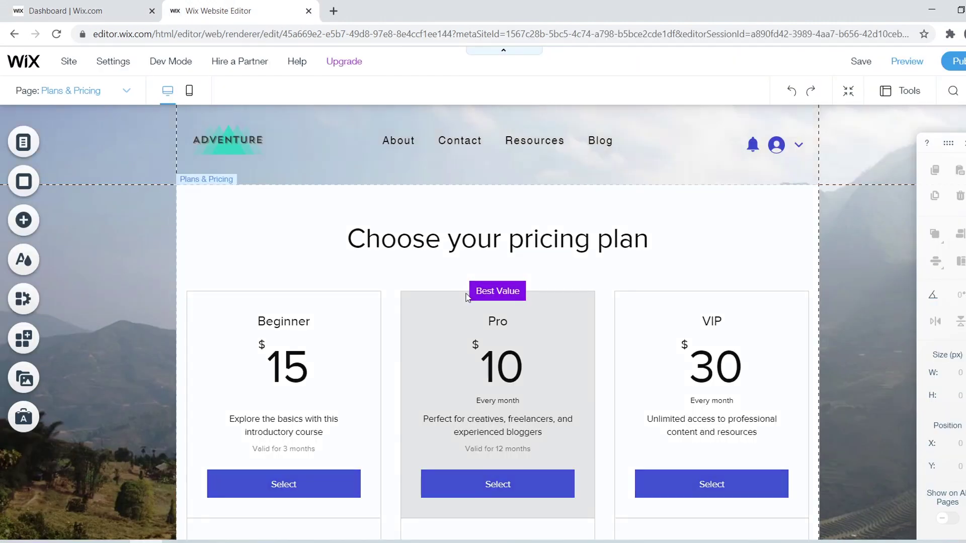